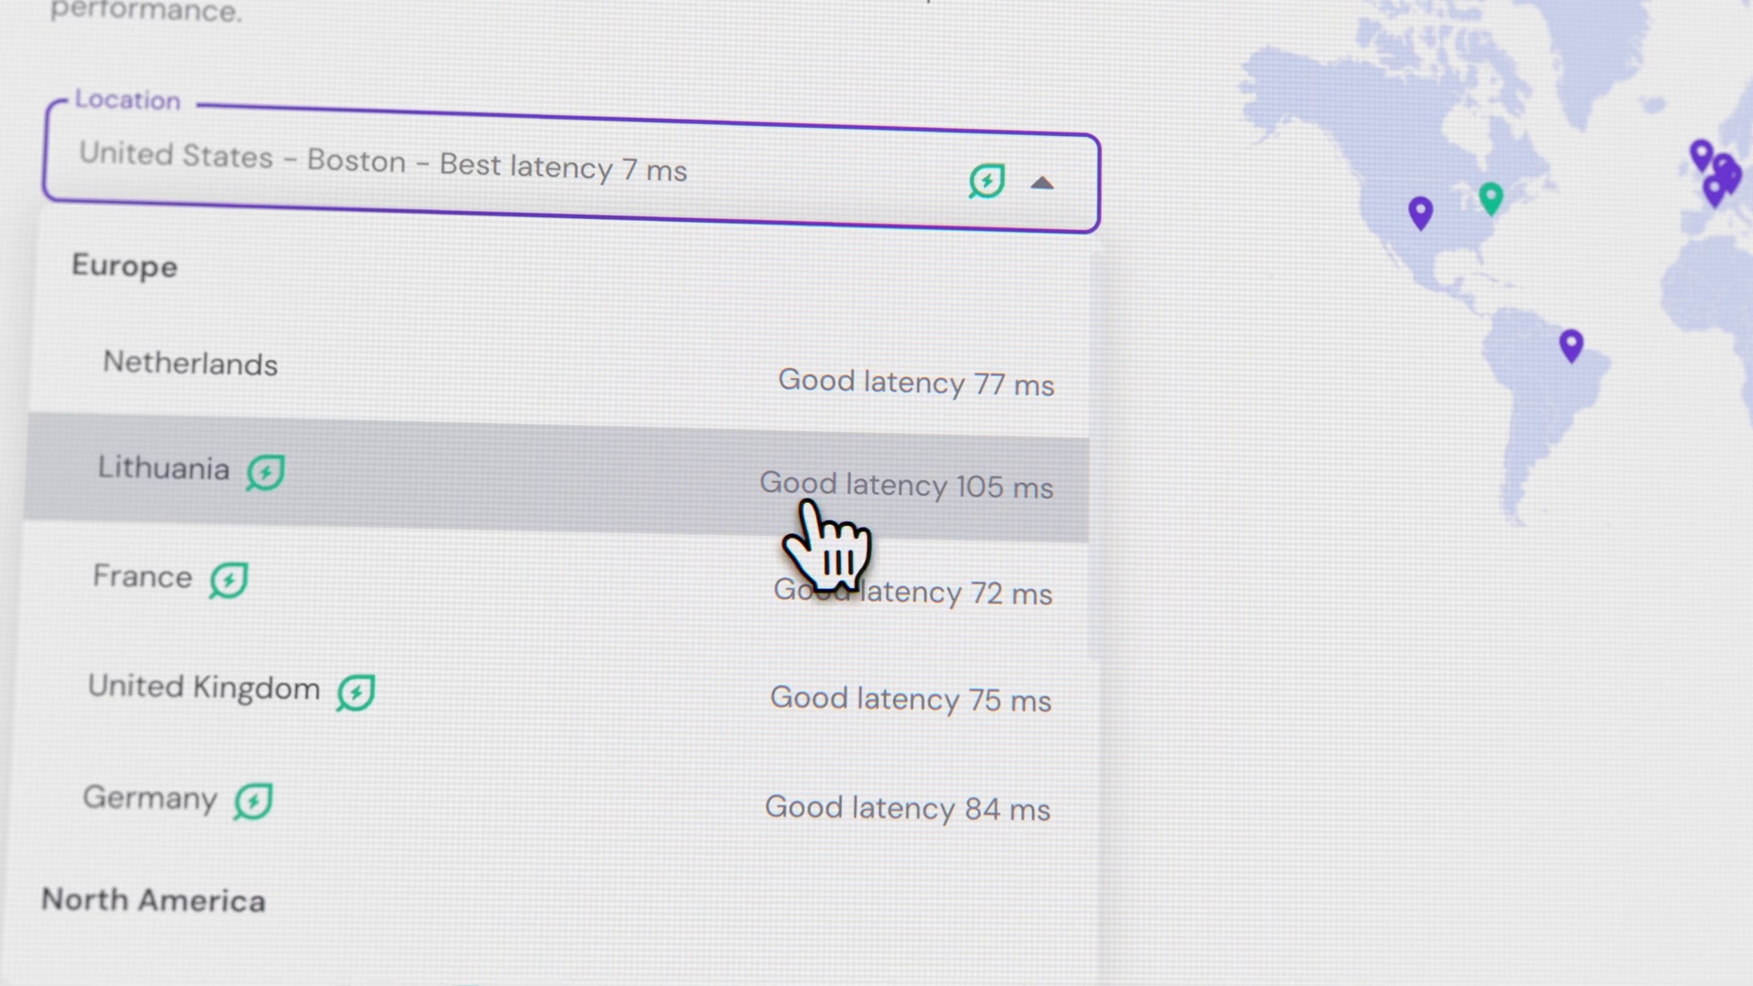
Scroll the hPanel home page to review the to-dos, including the unfinished KVM 1 setup
{"action": "scroll", "coordinate": [805, 504], "scroll_direction": "down", "scroll_amount": 1}
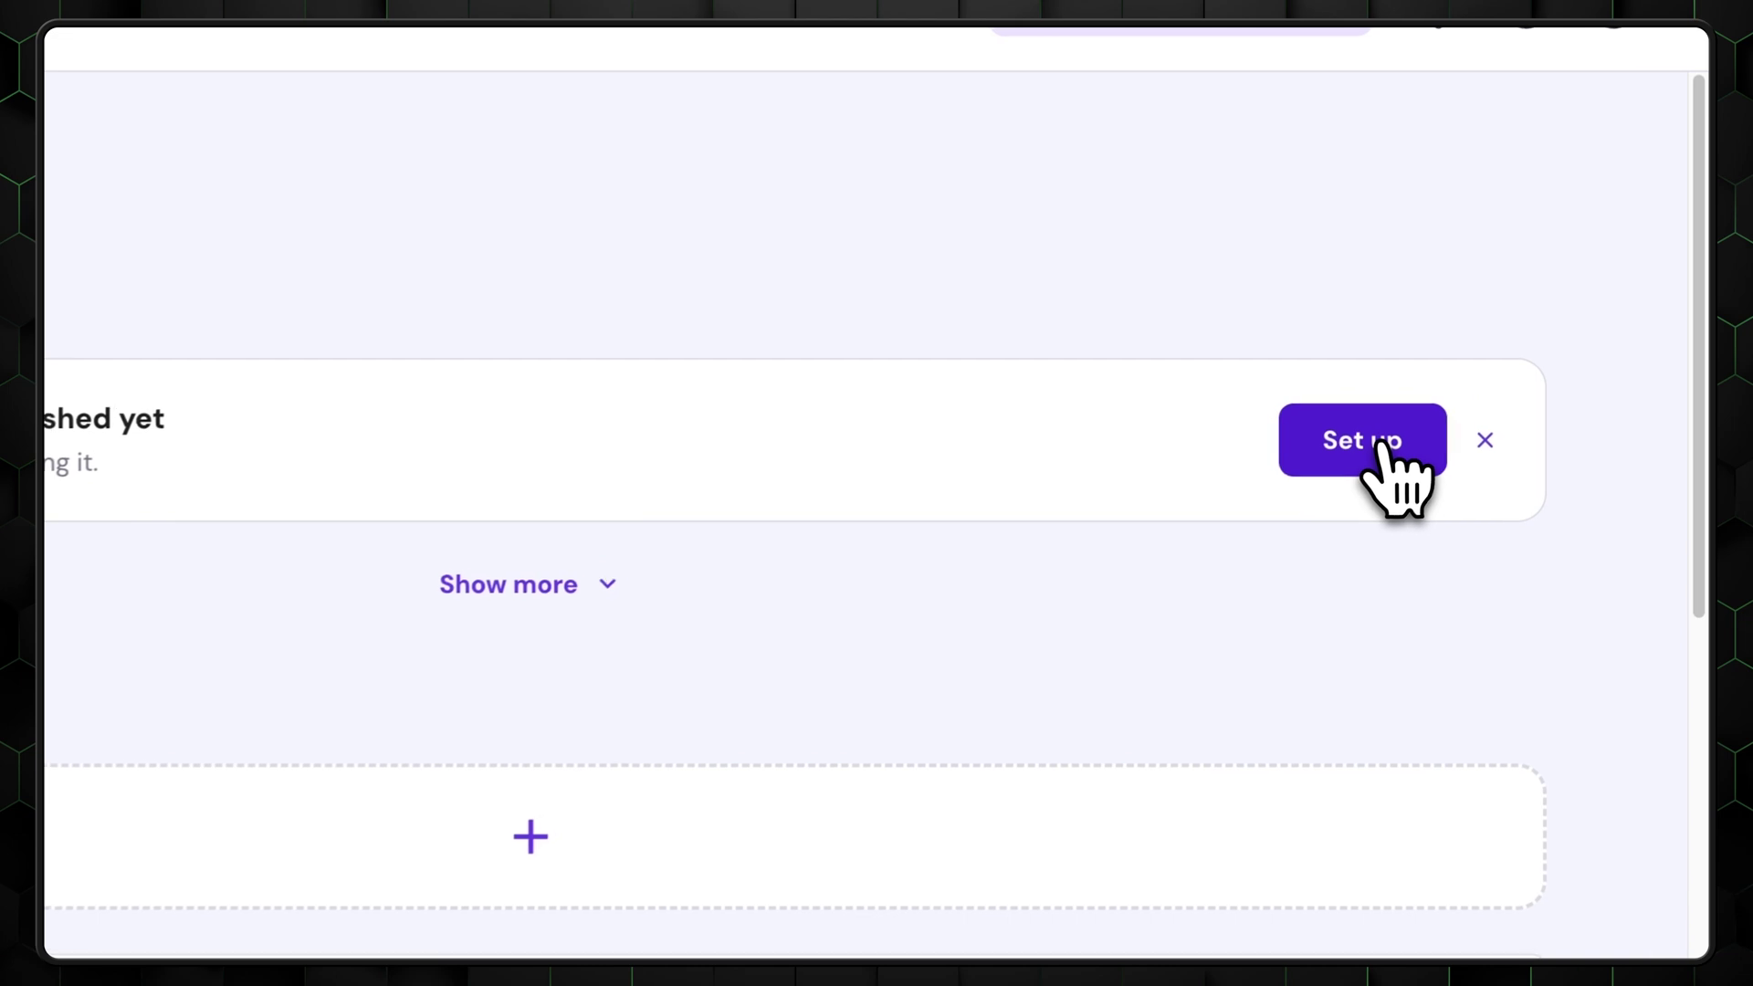
Start the KVM 1 setup and check the location list, keeping United States - Boston (7 ms)
{"action": "left_click", "coordinate": [1511, 321]}
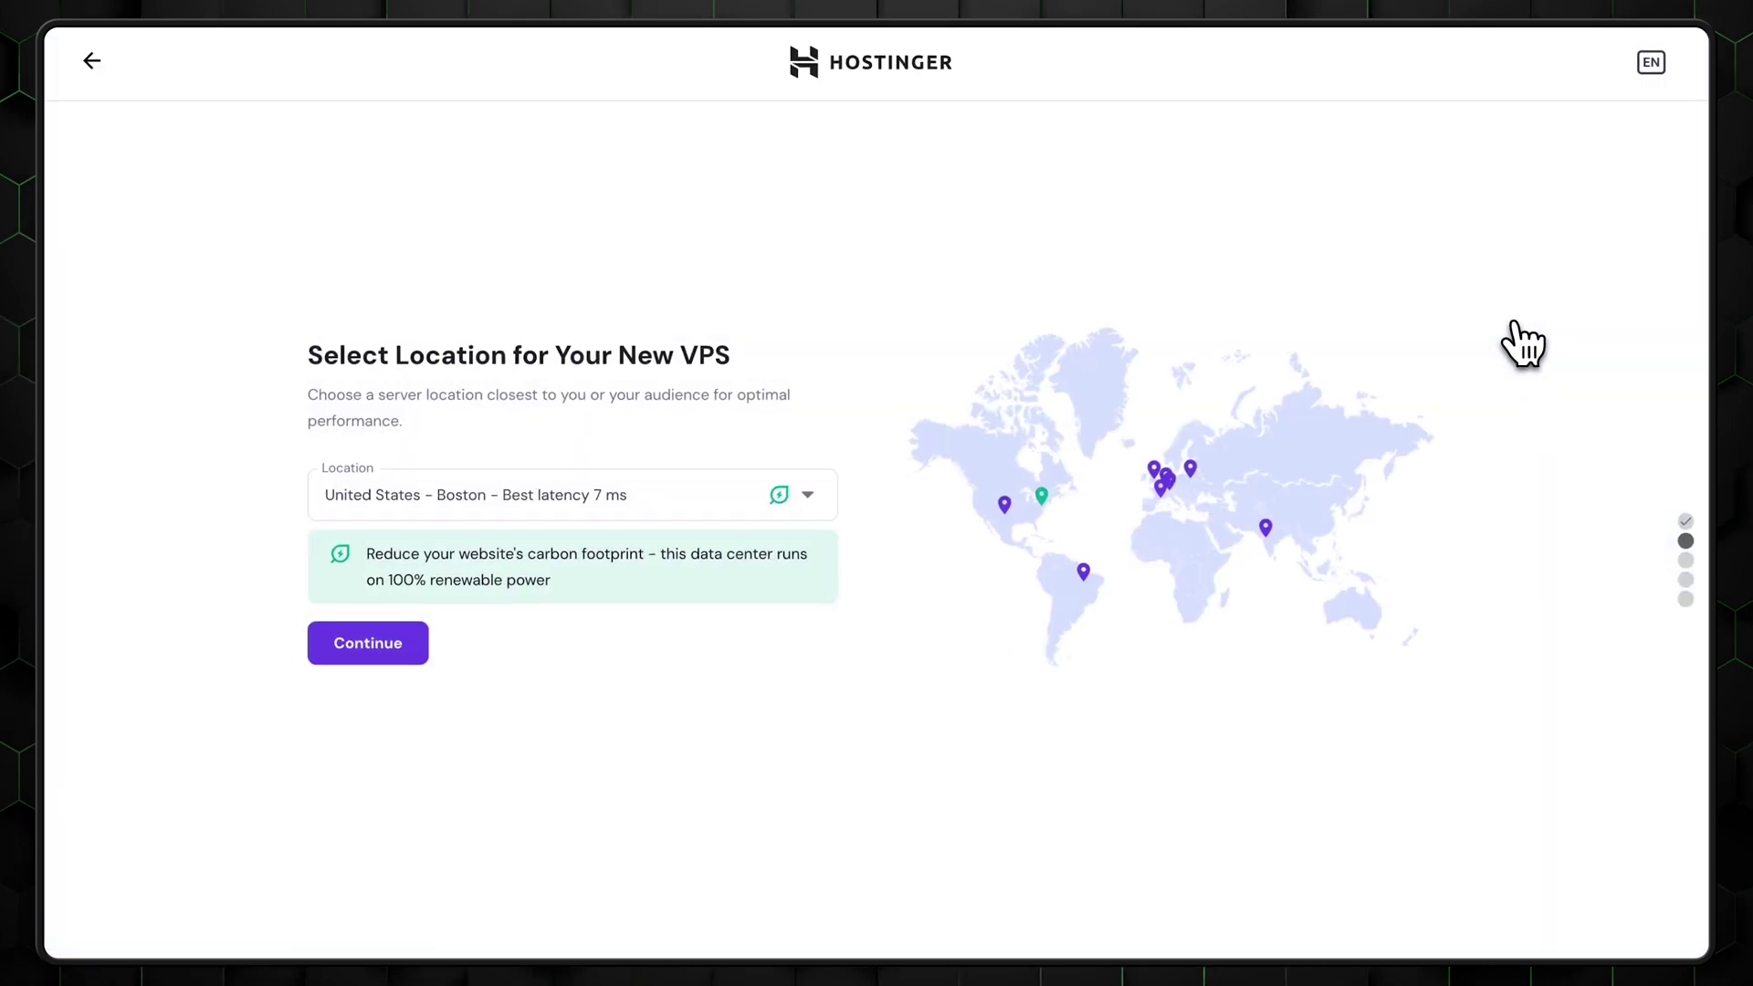
{"action": "left_click", "coordinate": [429, 493]}
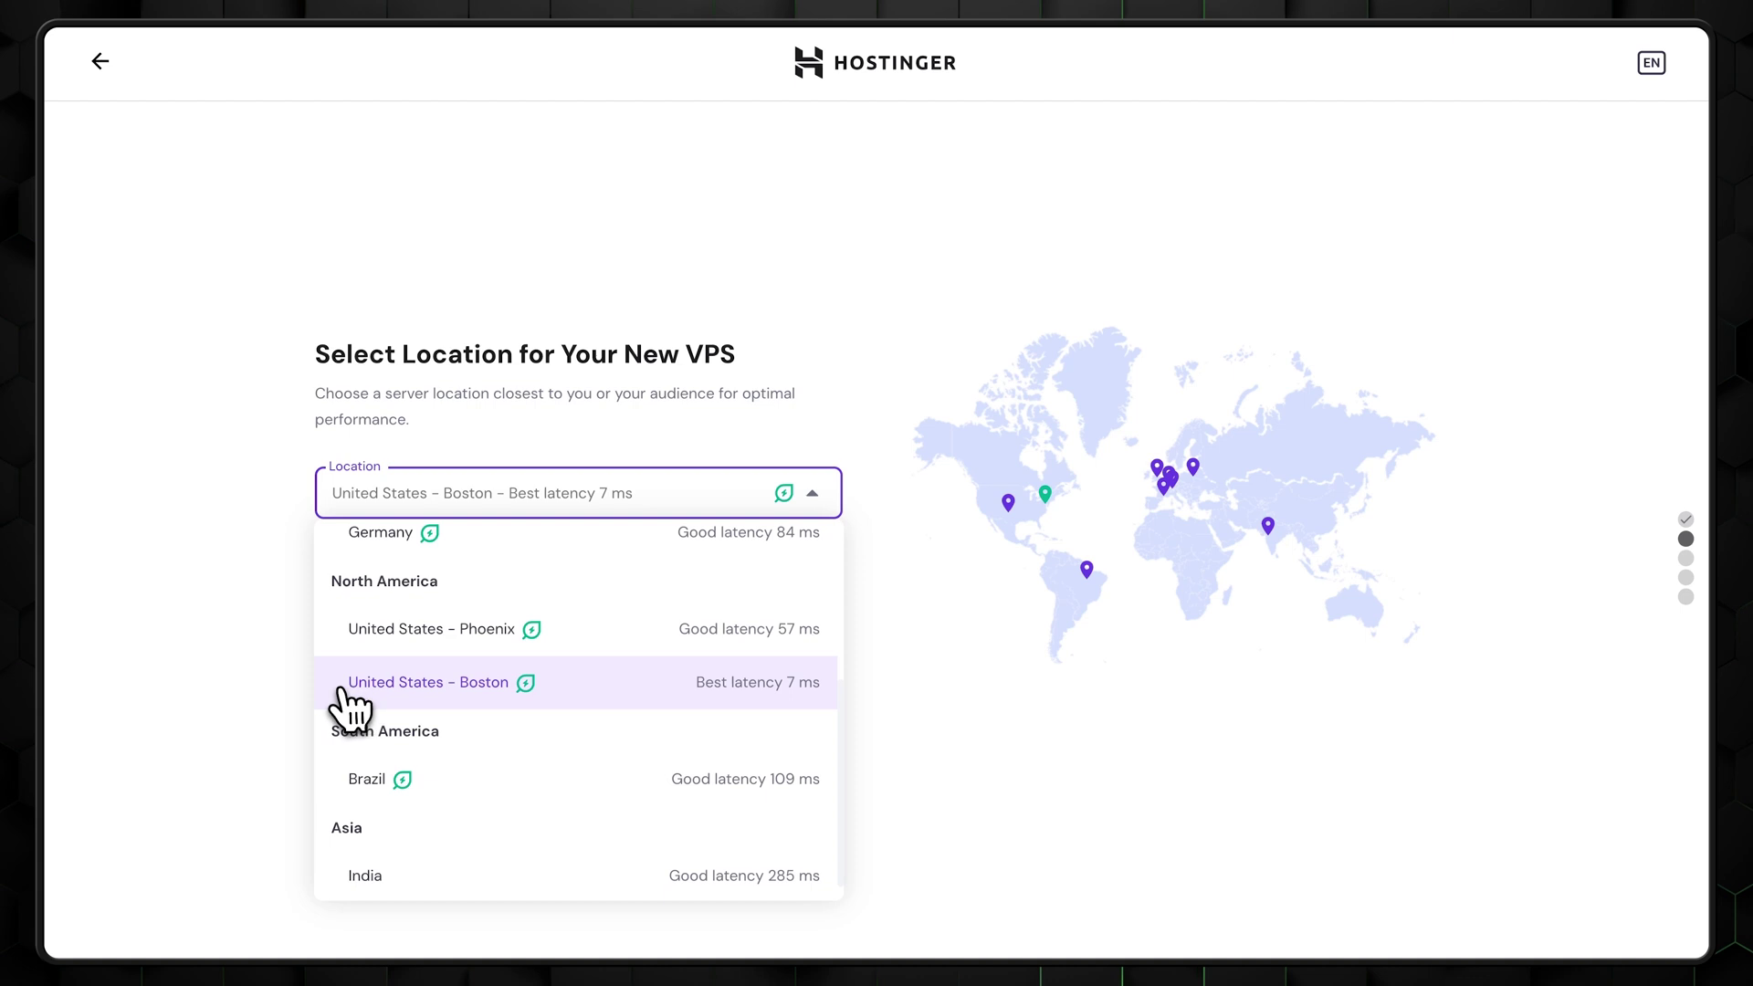
{"action": "left_click_drag", "start_coordinate": [695, 682], "coordinate": [820, 683]}
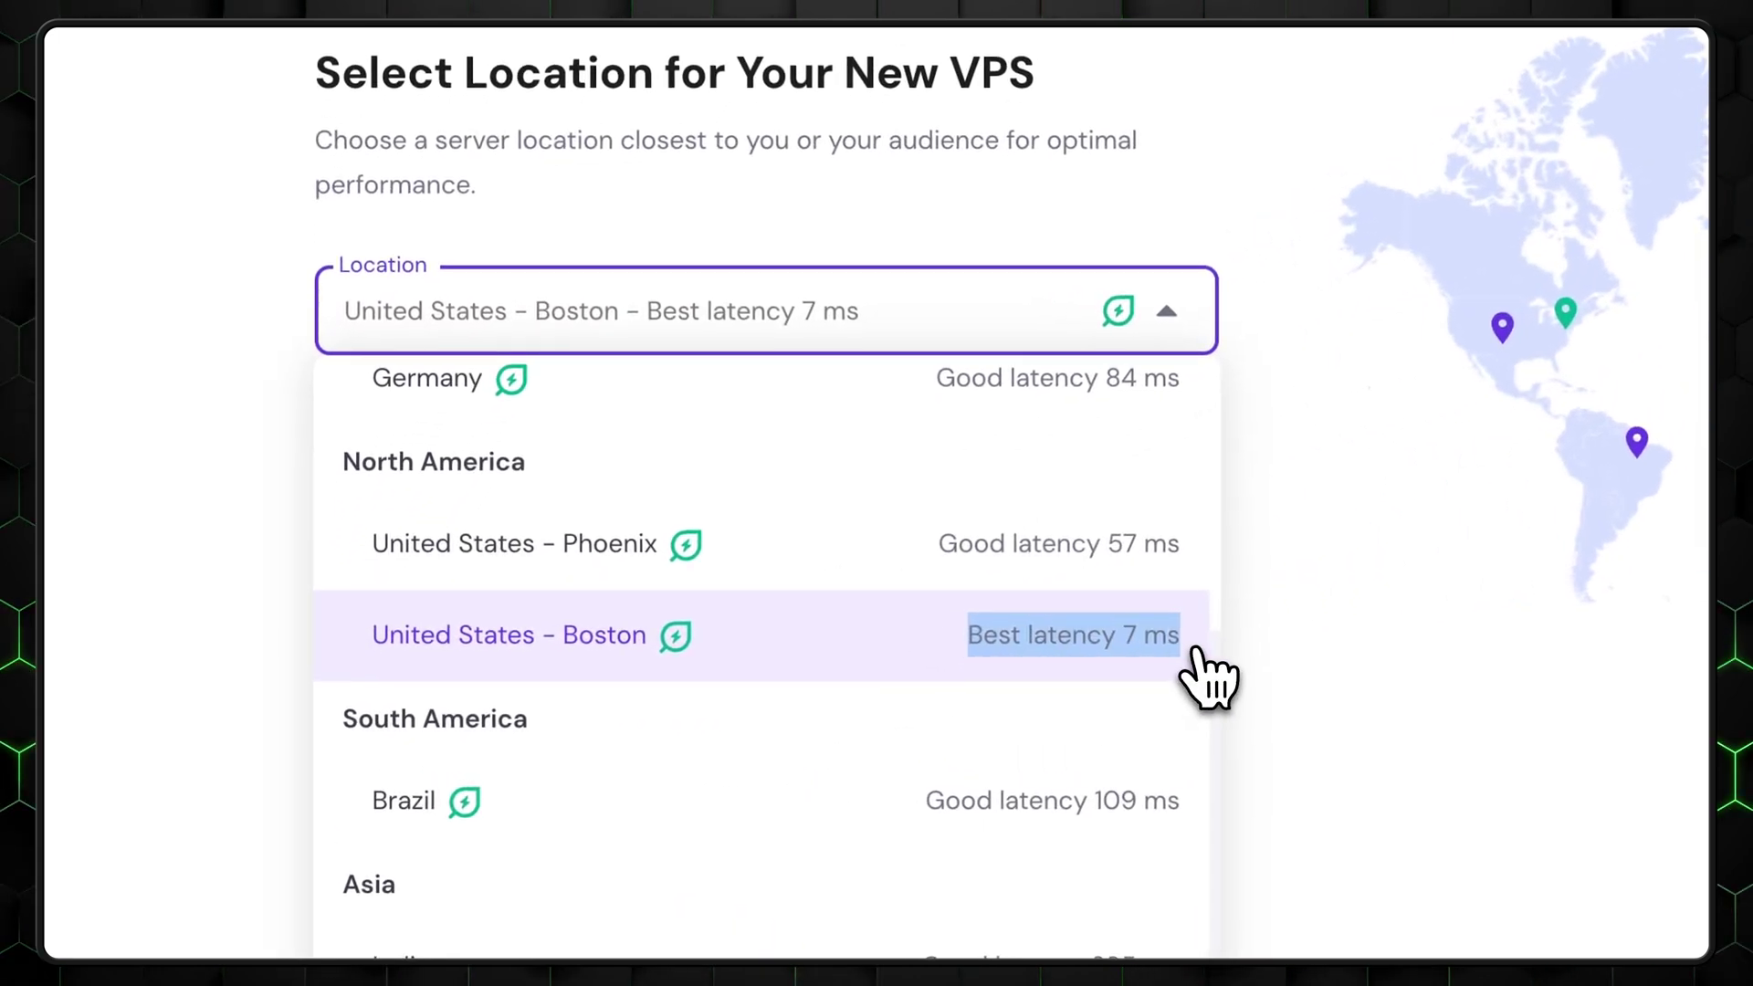
{"action": "left_click", "coordinate": [1209, 676]}
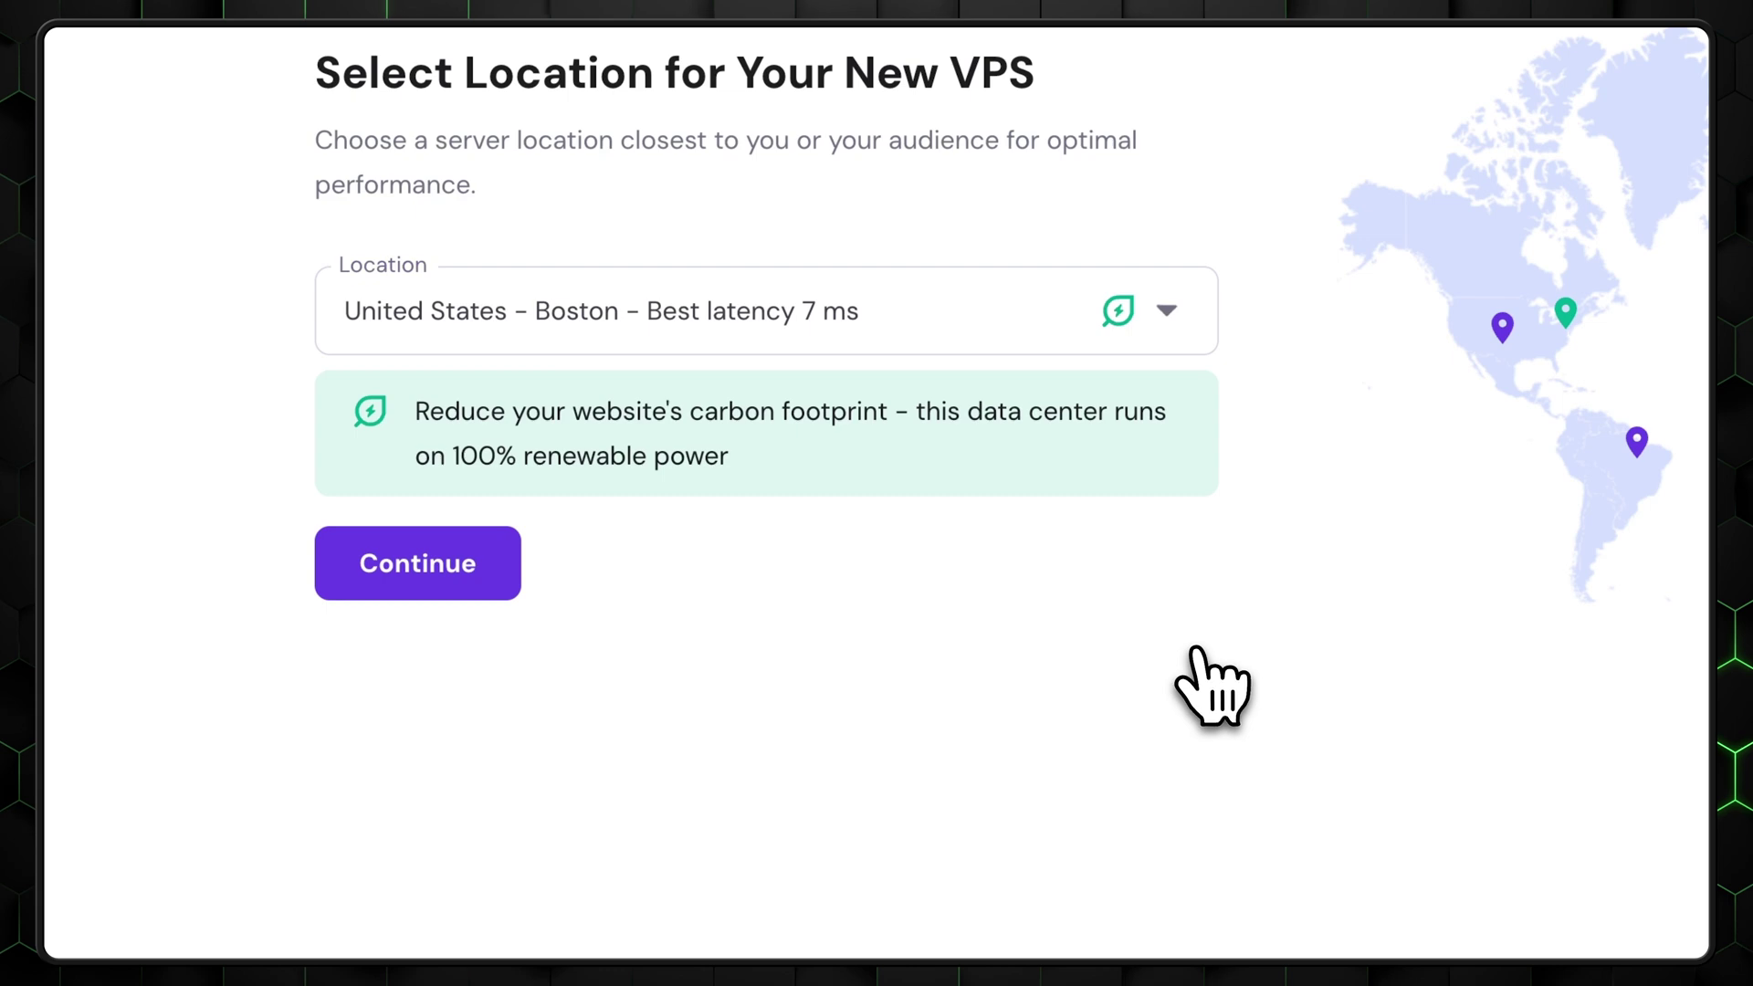
Compare data centers on the map, including India, then continue with Boston to the OS step
{"action": "left_click", "coordinate": [1501, 326]}
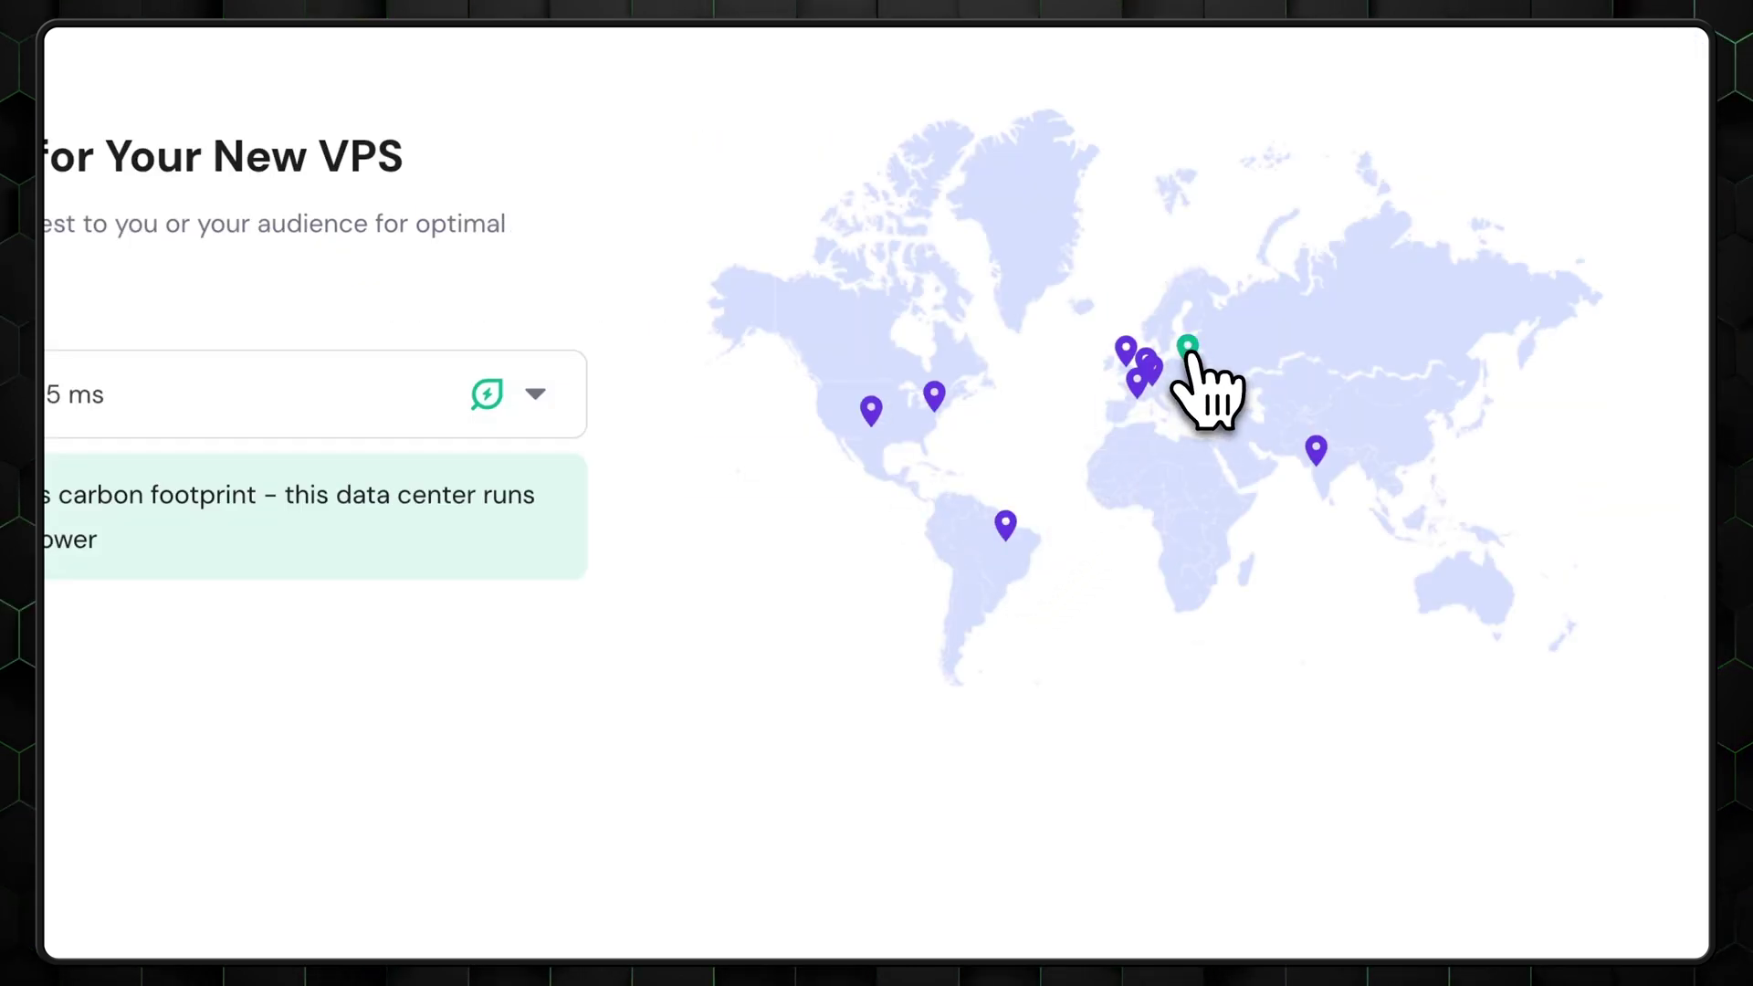
{"action": "left_click", "coordinate": [1316, 449]}
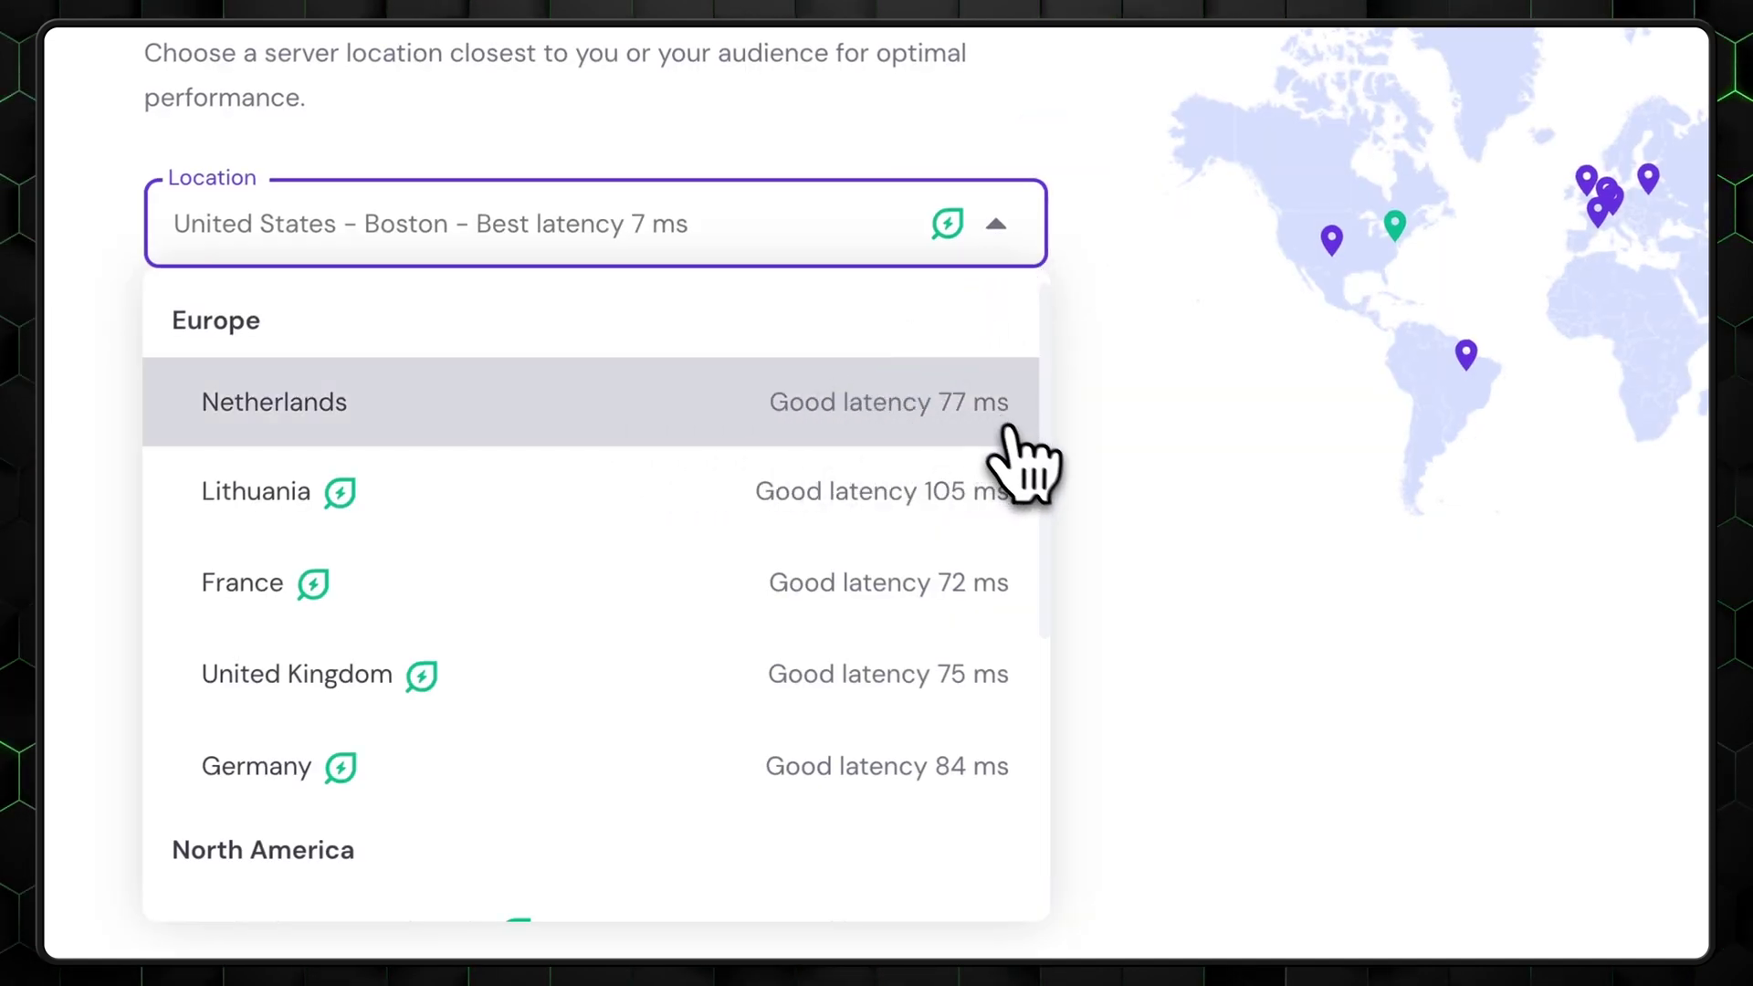
{"action": "scroll", "coordinate": [804, 525], "scroll_direction": "down", "scroll_amount": 2}
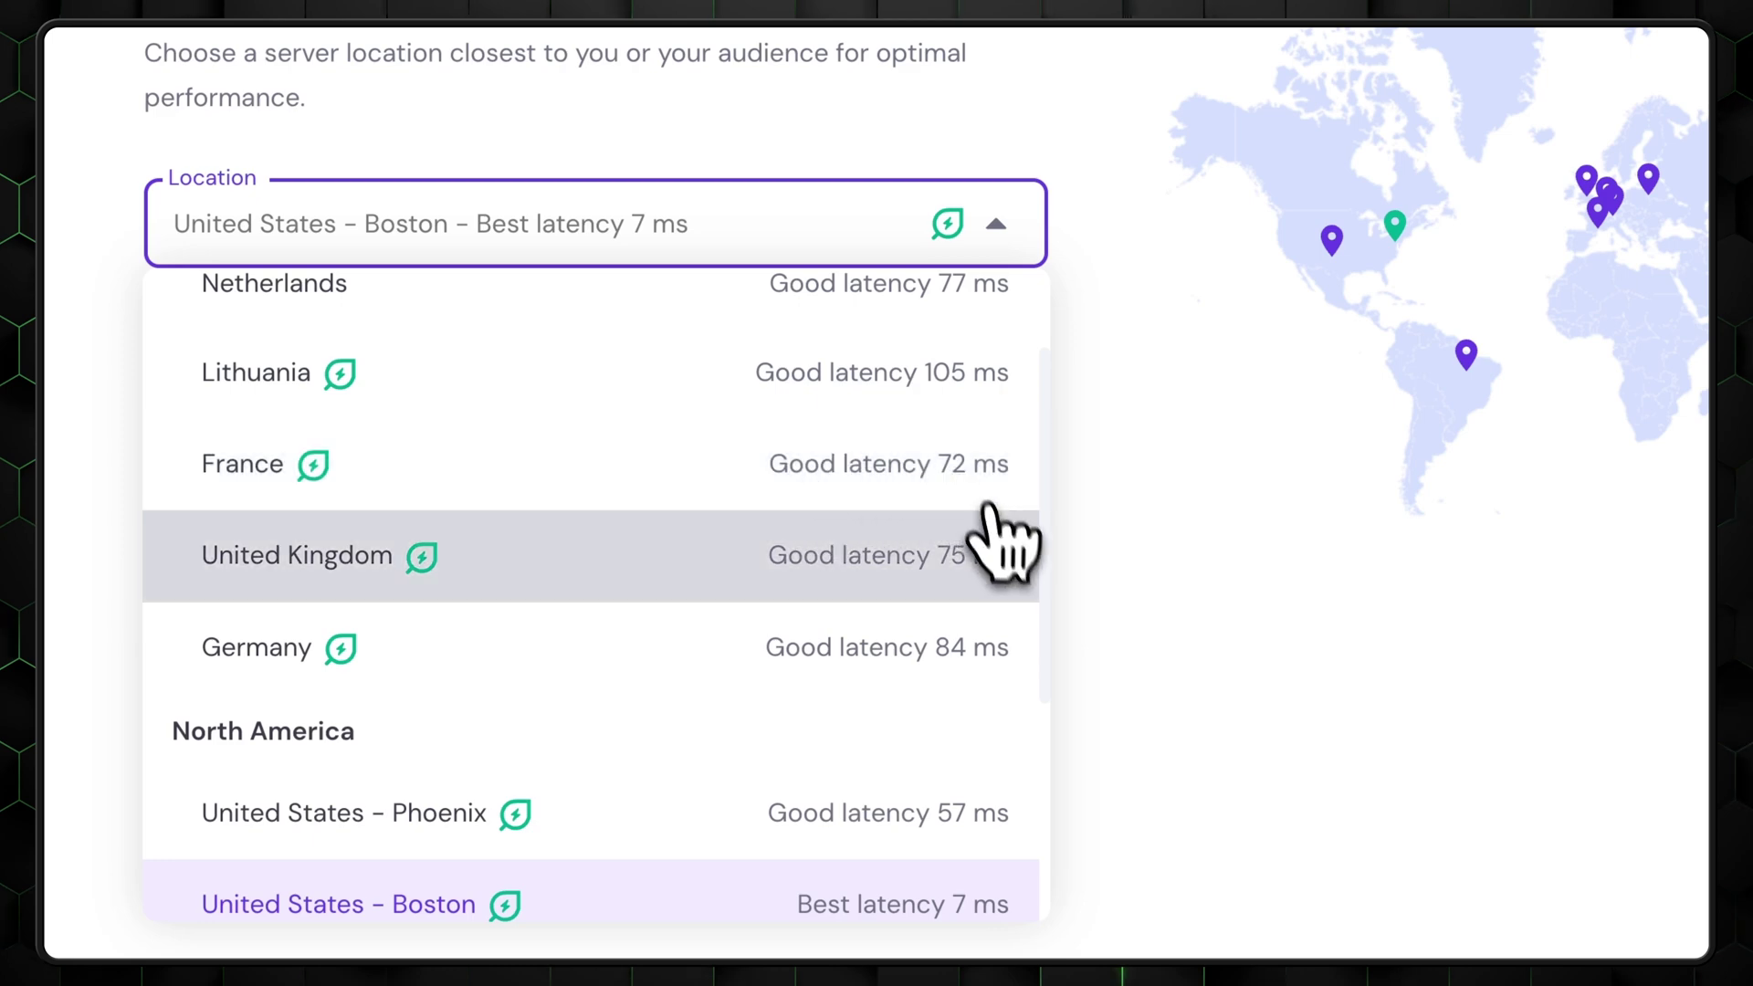
{"action": "scroll", "coordinate": [826, 558], "scroll_direction": "down", "scroll_amount": 2}
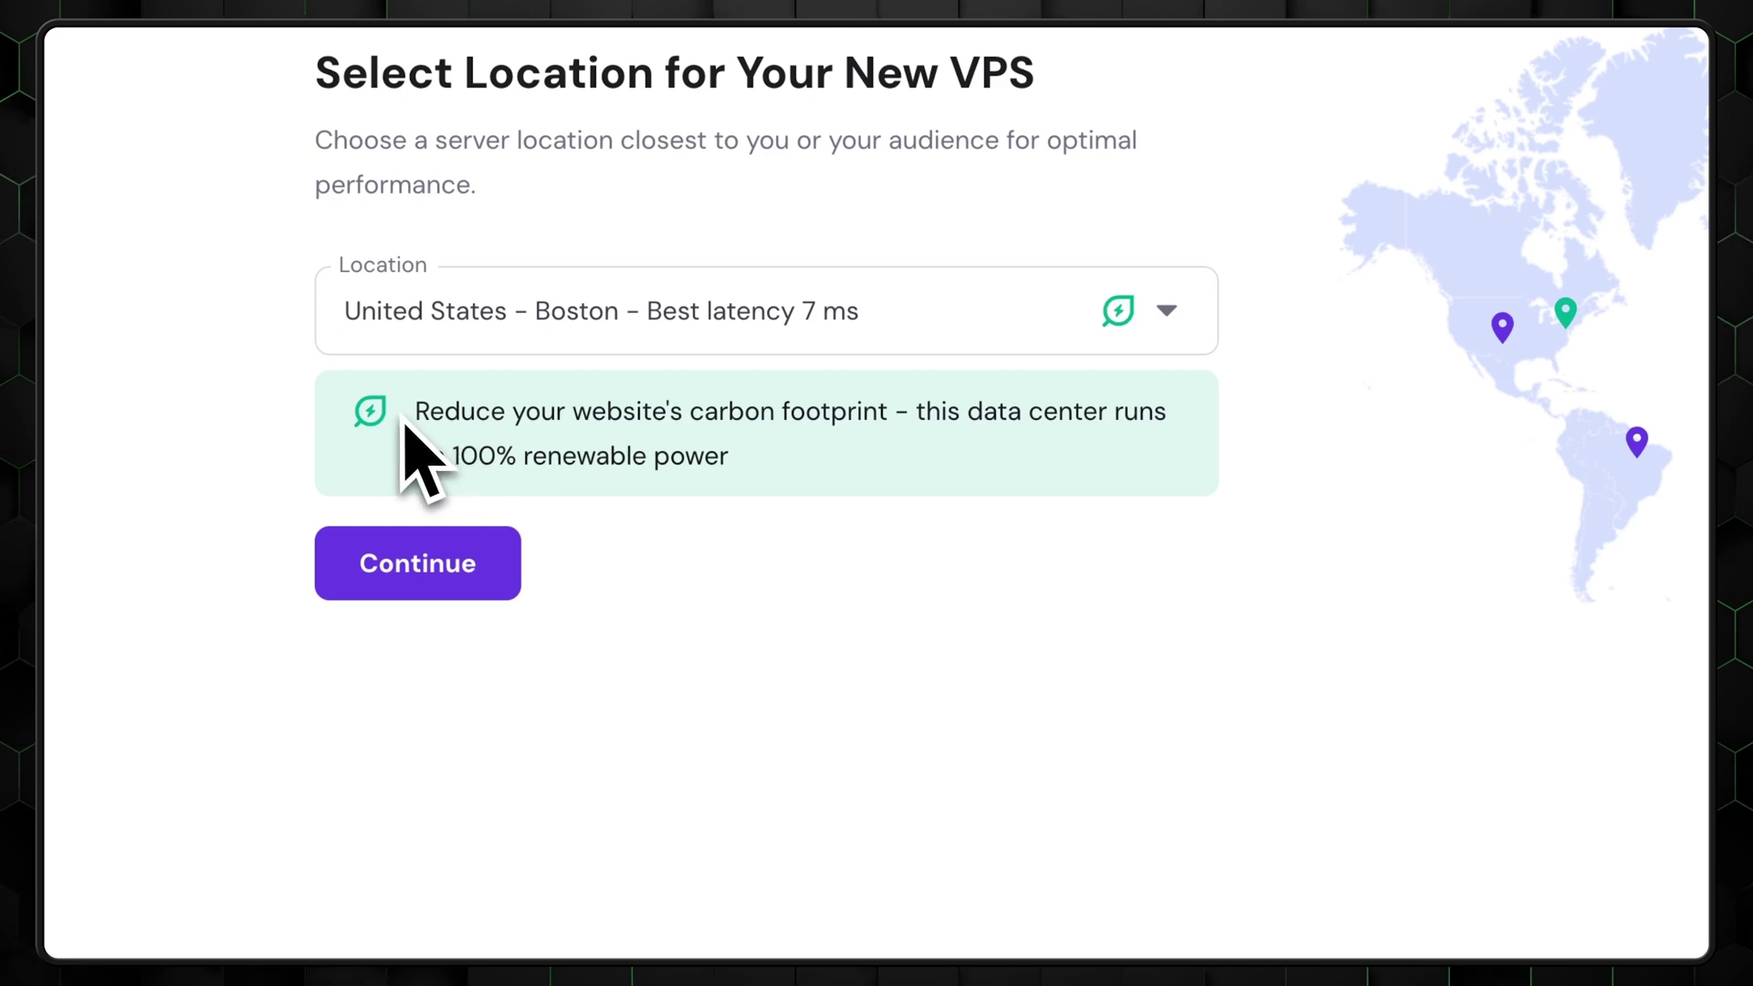
{"action": "left_click_drag", "start_coordinate": [403, 422], "coordinate": [565, 449]}
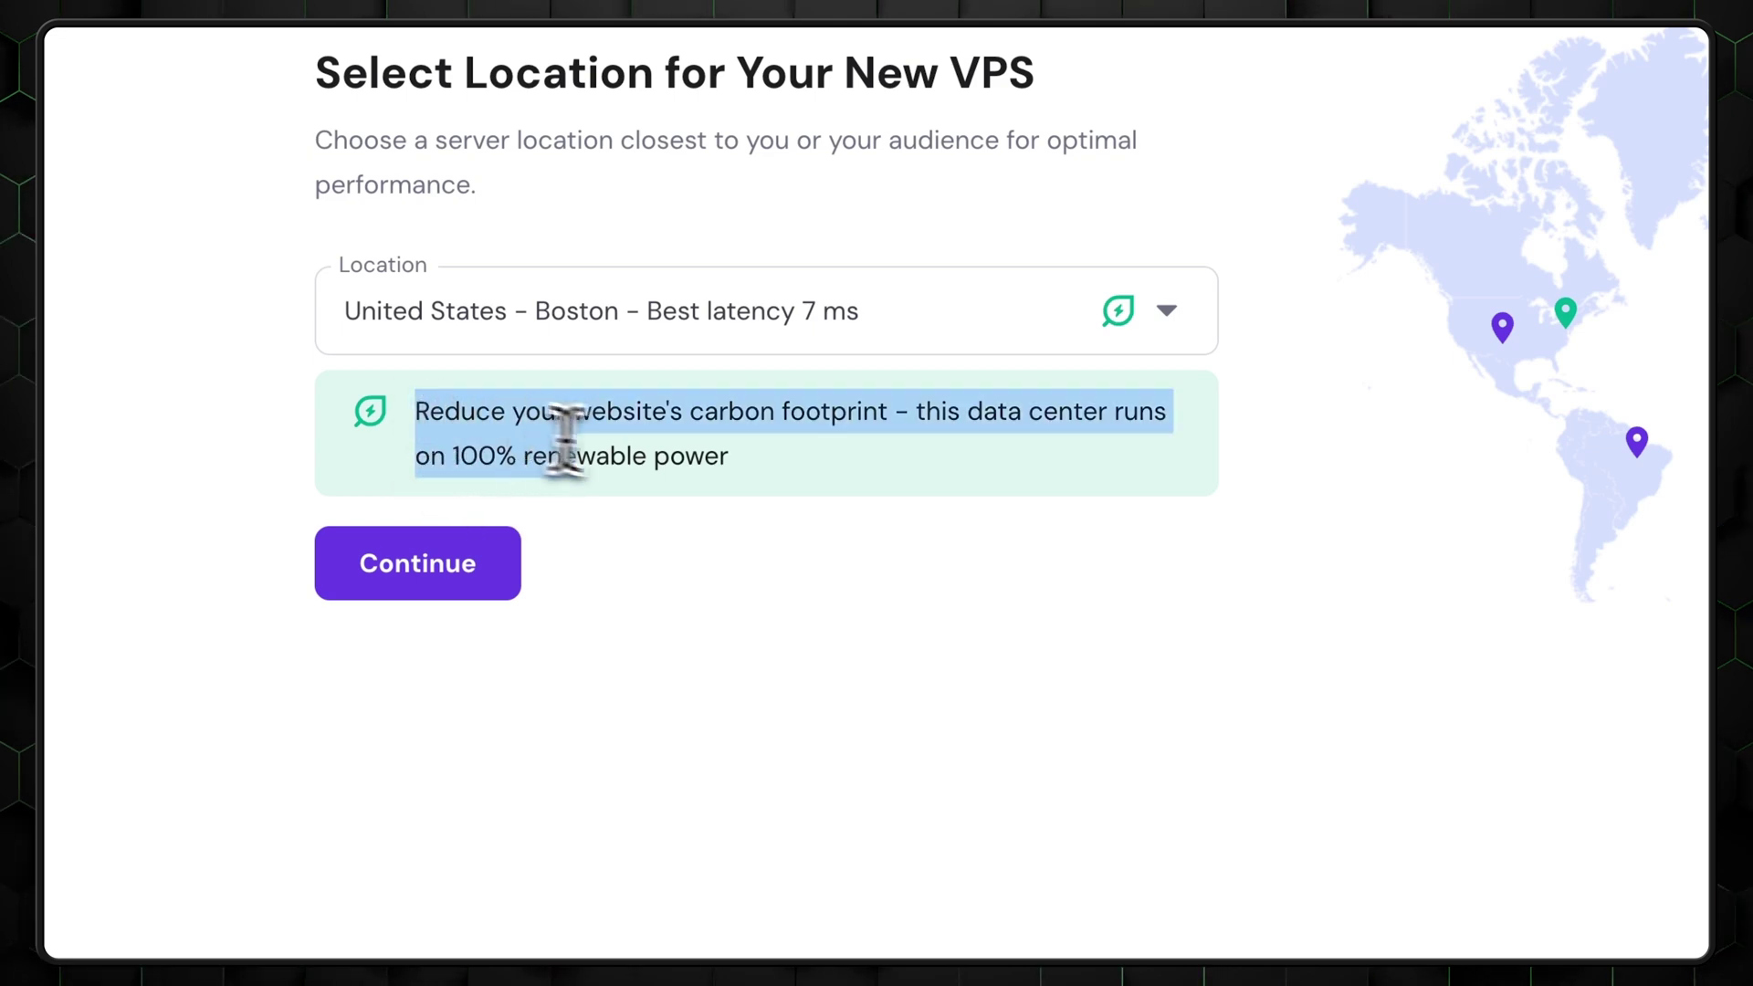
{"action": "left_click", "coordinate": [910, 479]}
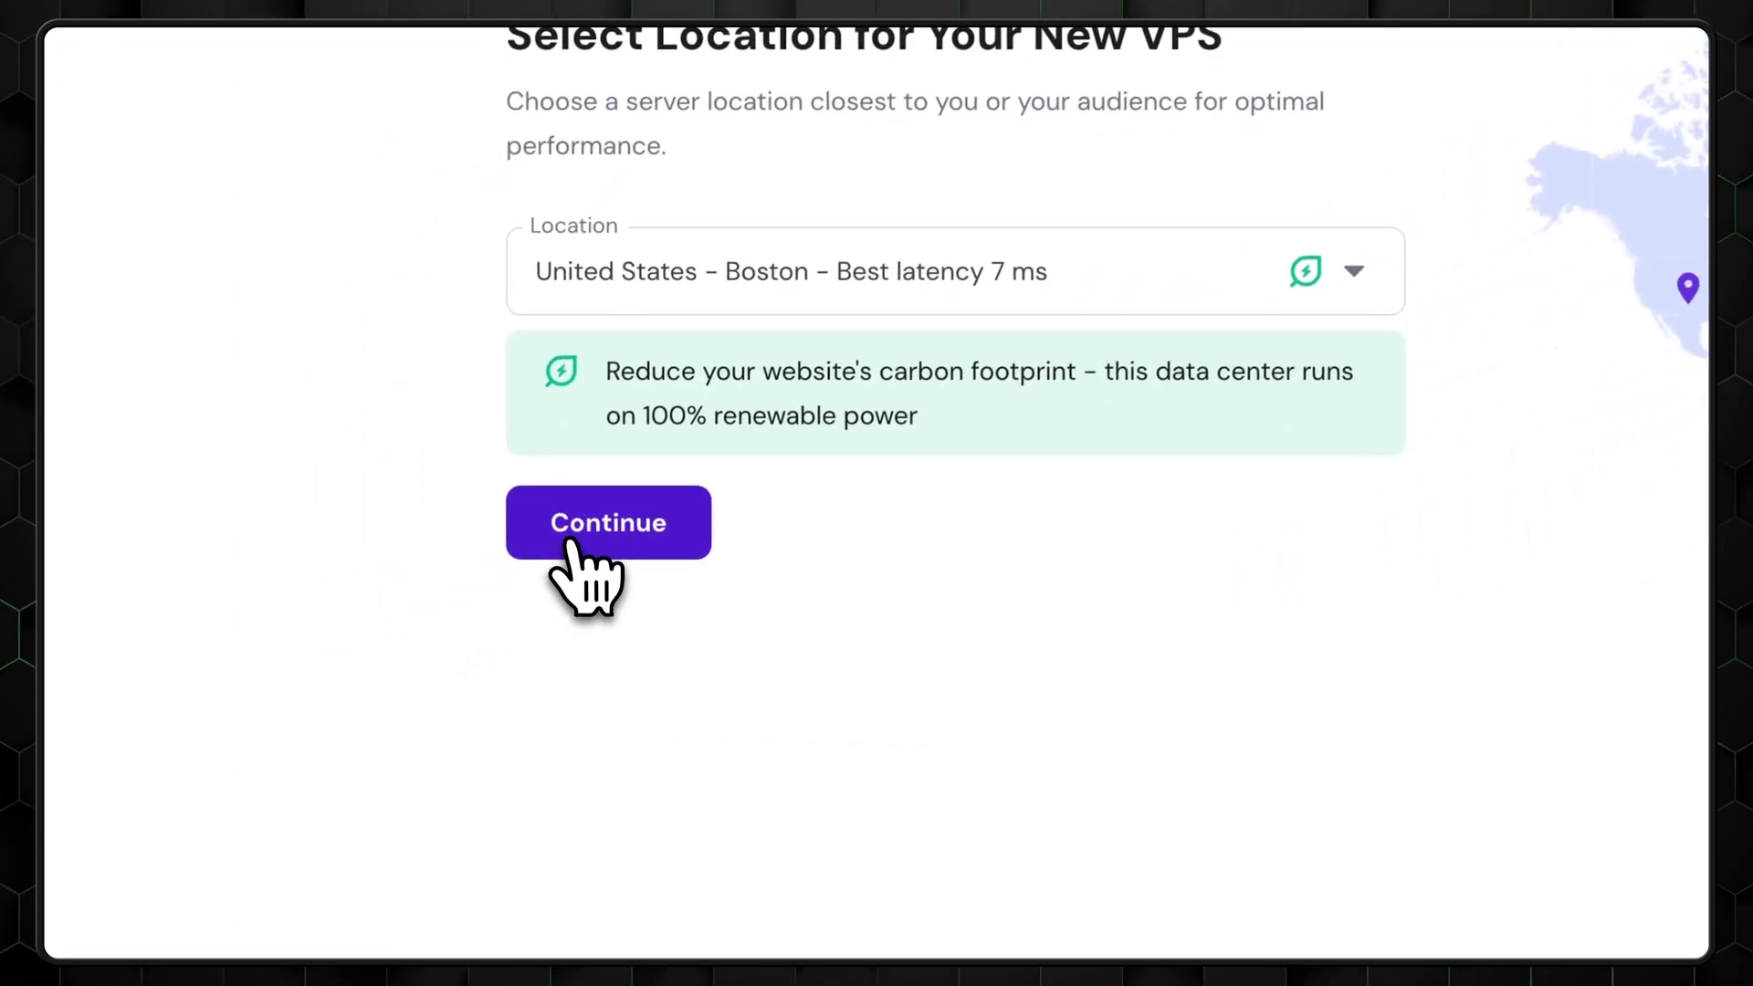
{"action": "left_click", "coordinate": [568, 540]}
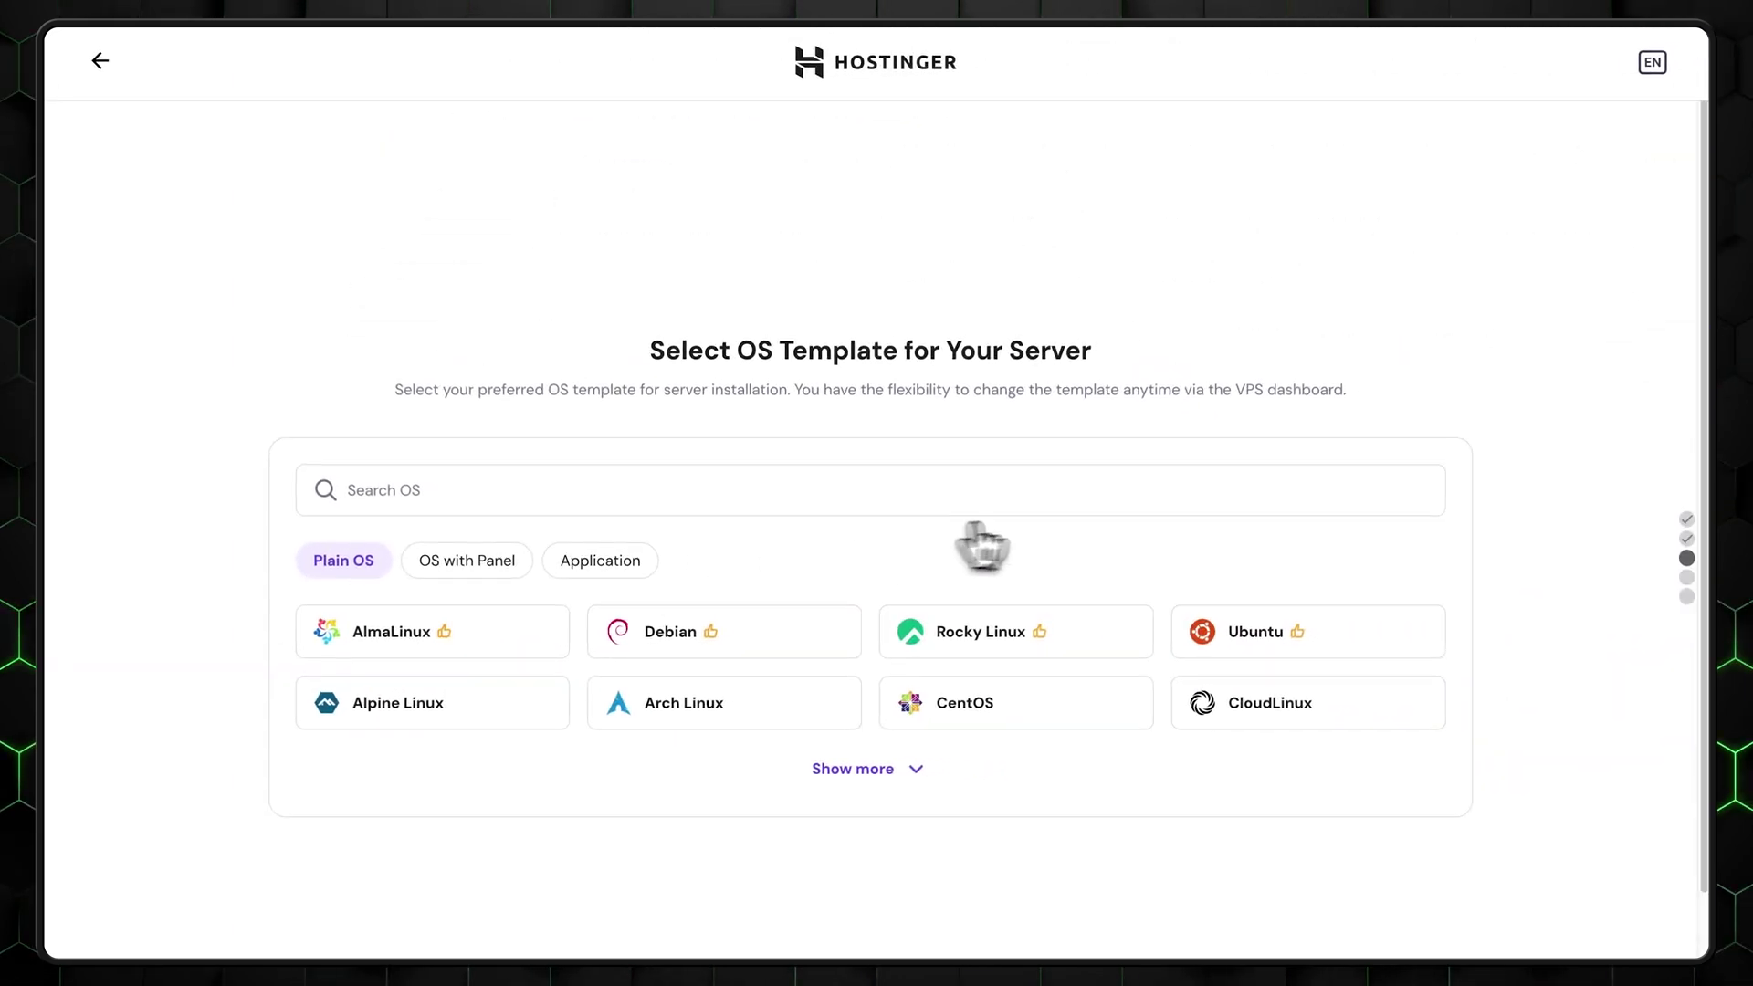
List panel-bundled OS templates and view CyberPanel and cPanel details, noting cPanel requires a license
{"action": "left_click", "coordinate": [905, 769]}
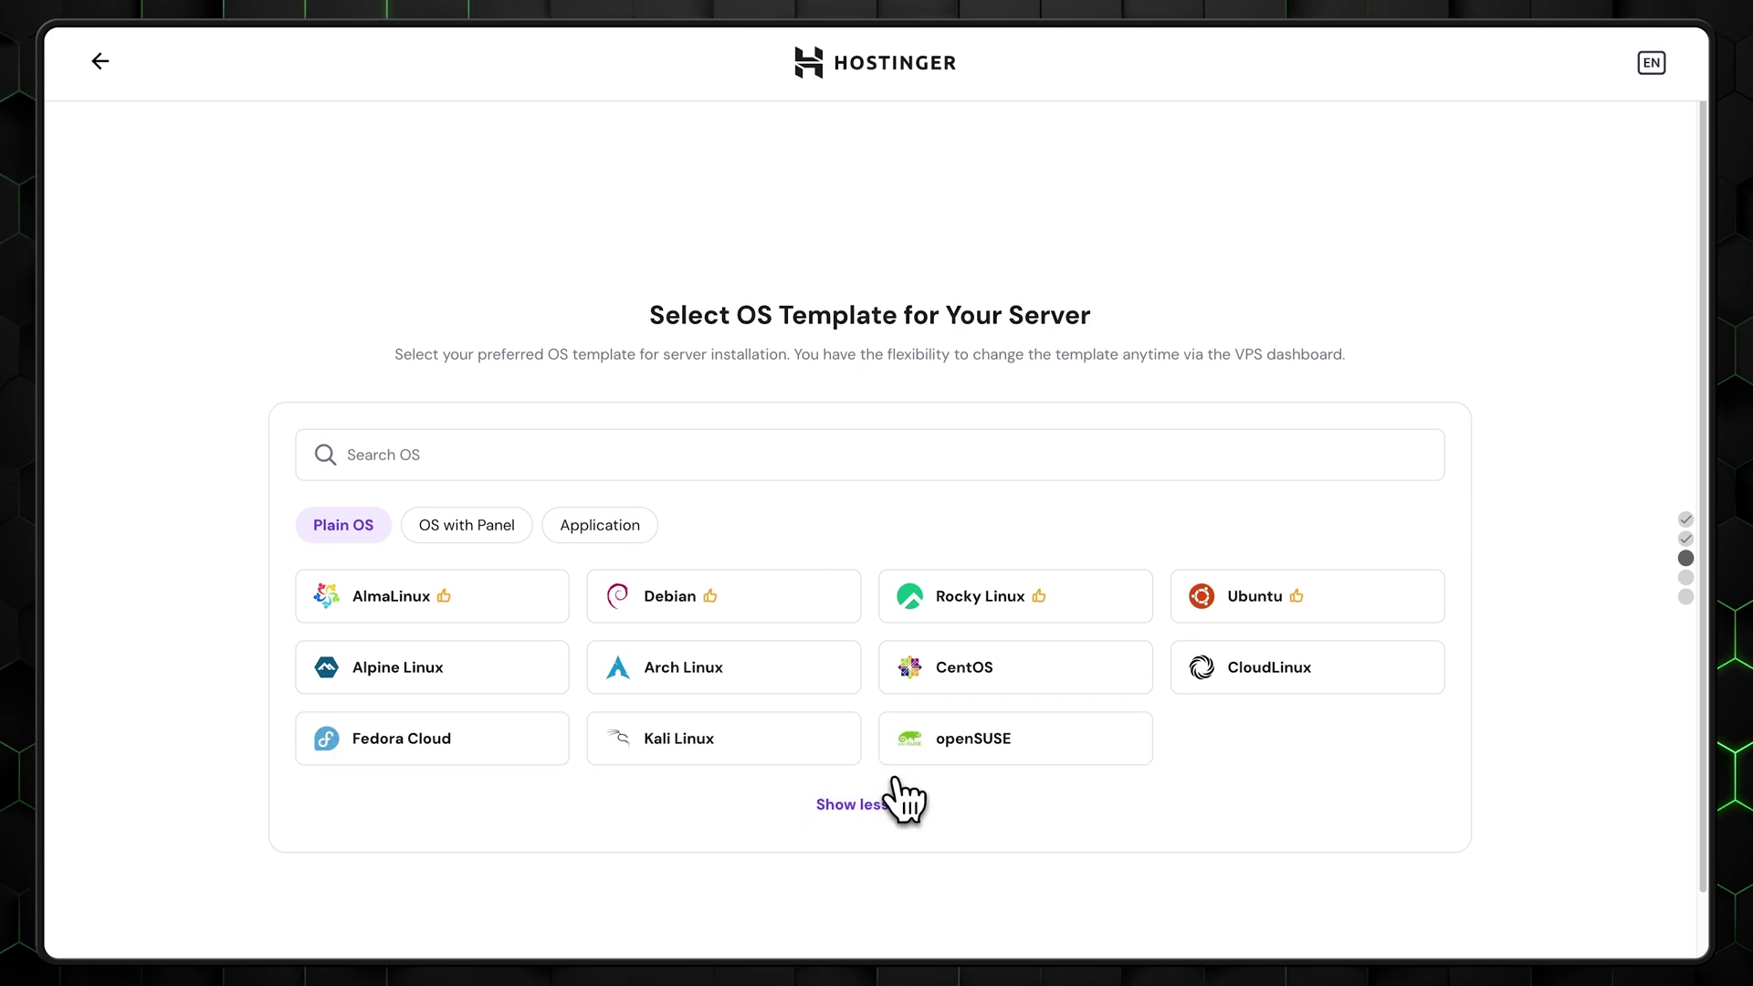
{"action": "left_click", "coordinate": [456, 527]}
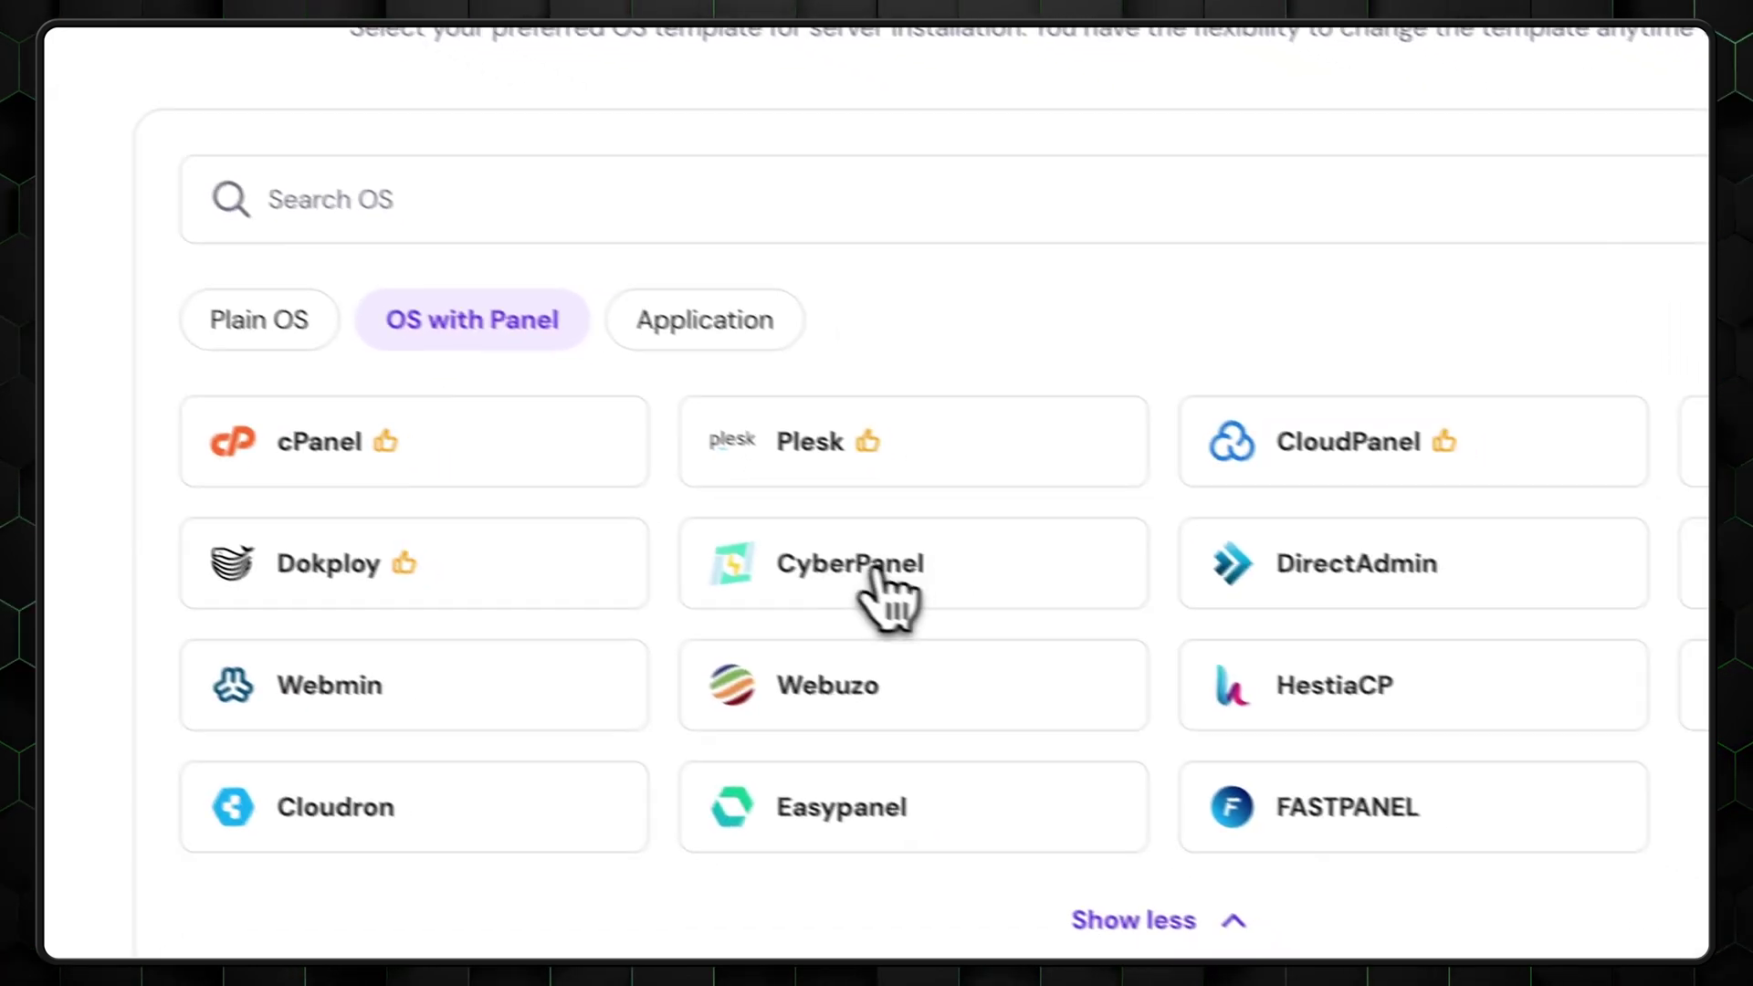
{"action": "left_click", "coordinate": [1022, 625]}
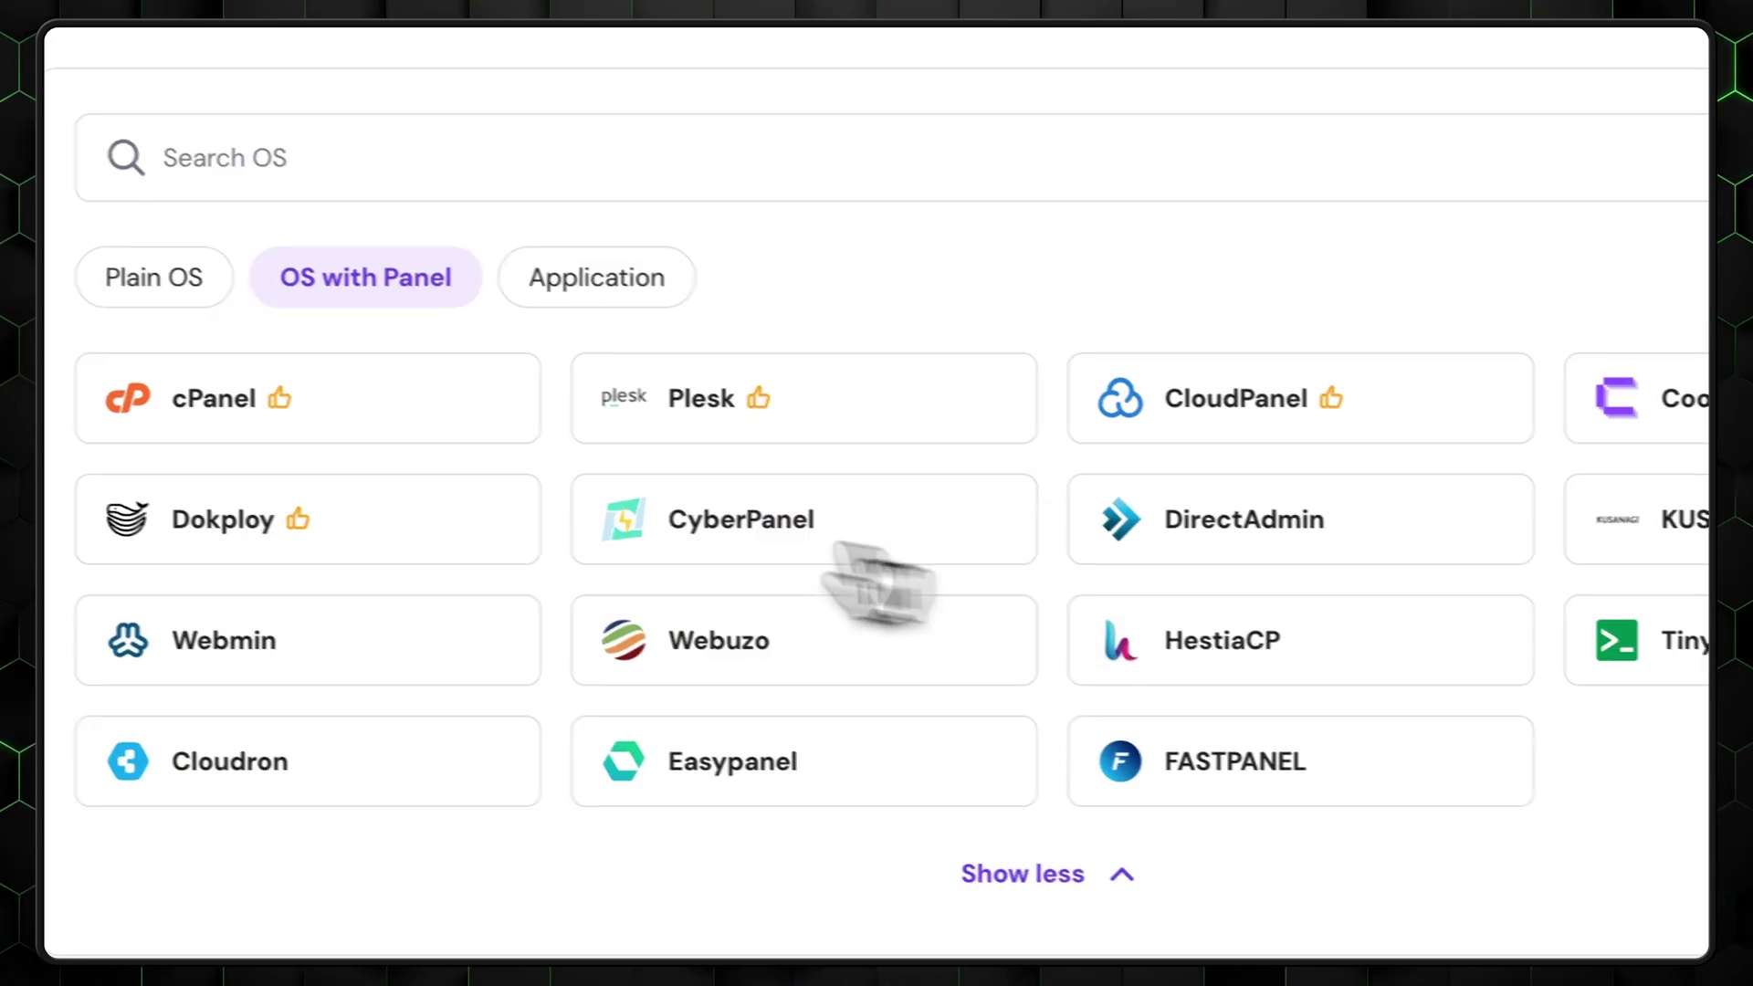
{"action": "left_click", "coordinate": [703, 508]}
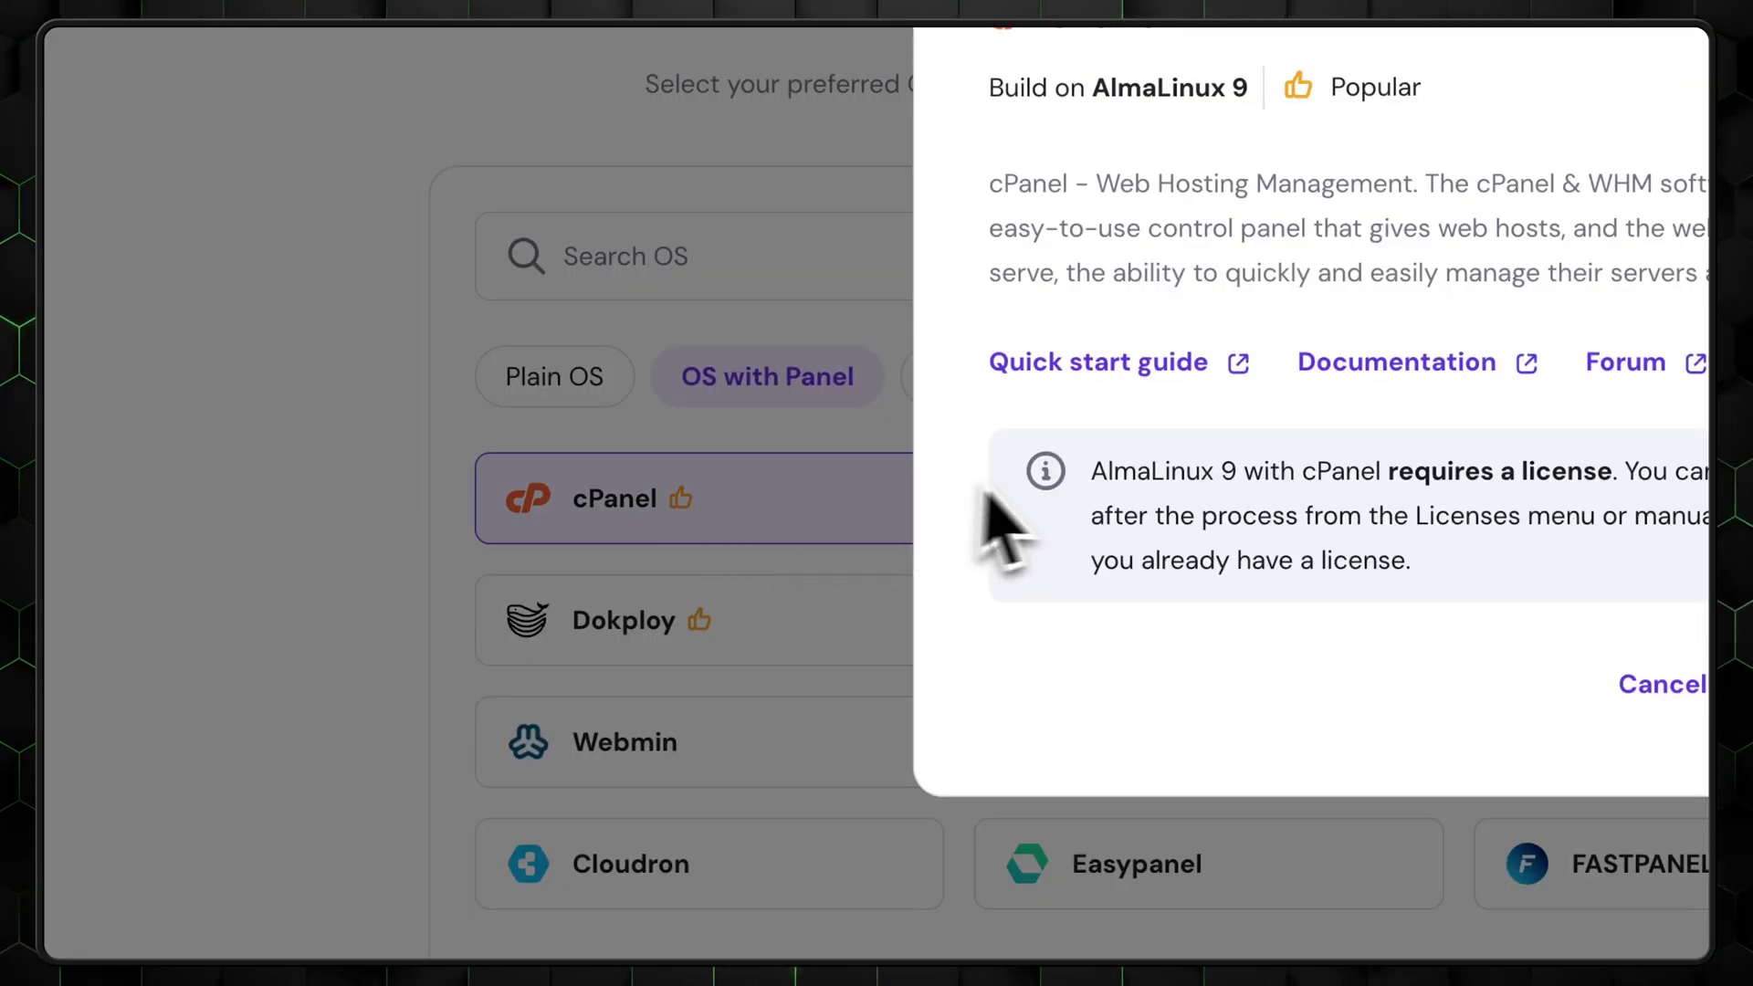
{"action": "left_click_drag", "start_coordinate": [1089, 475], "coordinate": [1615, 471]}
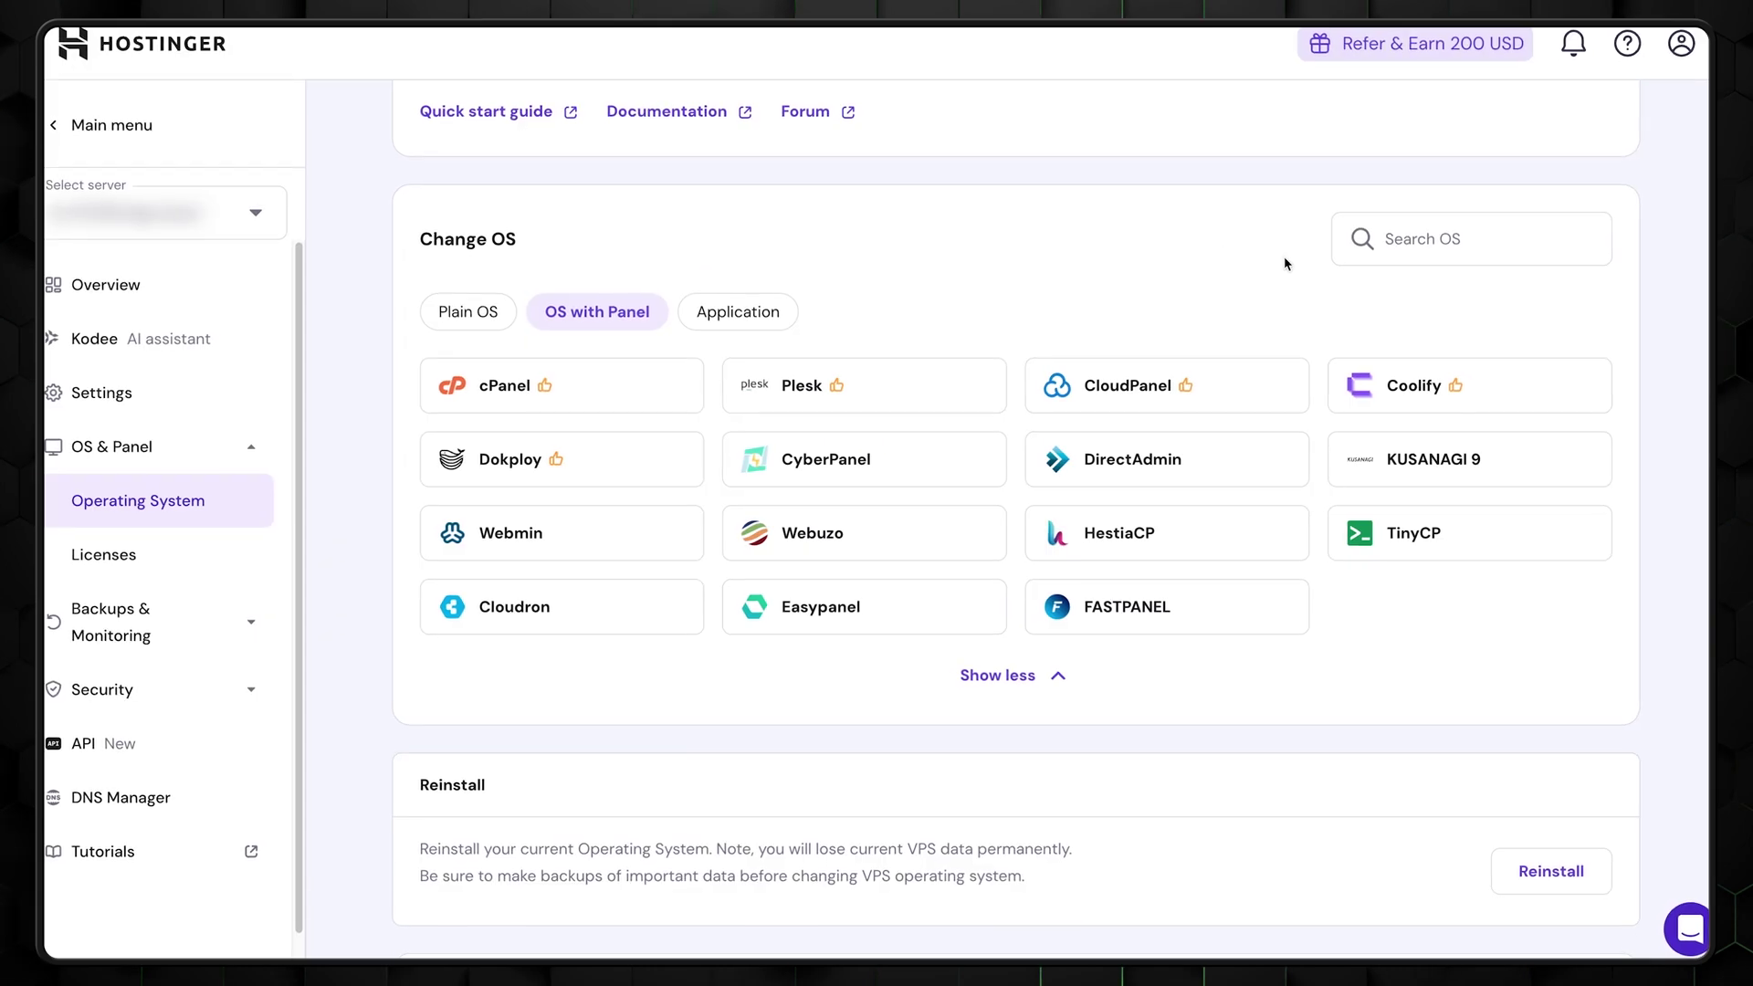
Begin changing the VPS to a panel OS, noting the warning that all files will be lost
{"action": "left_click", "coordinate": [1272, 391]}
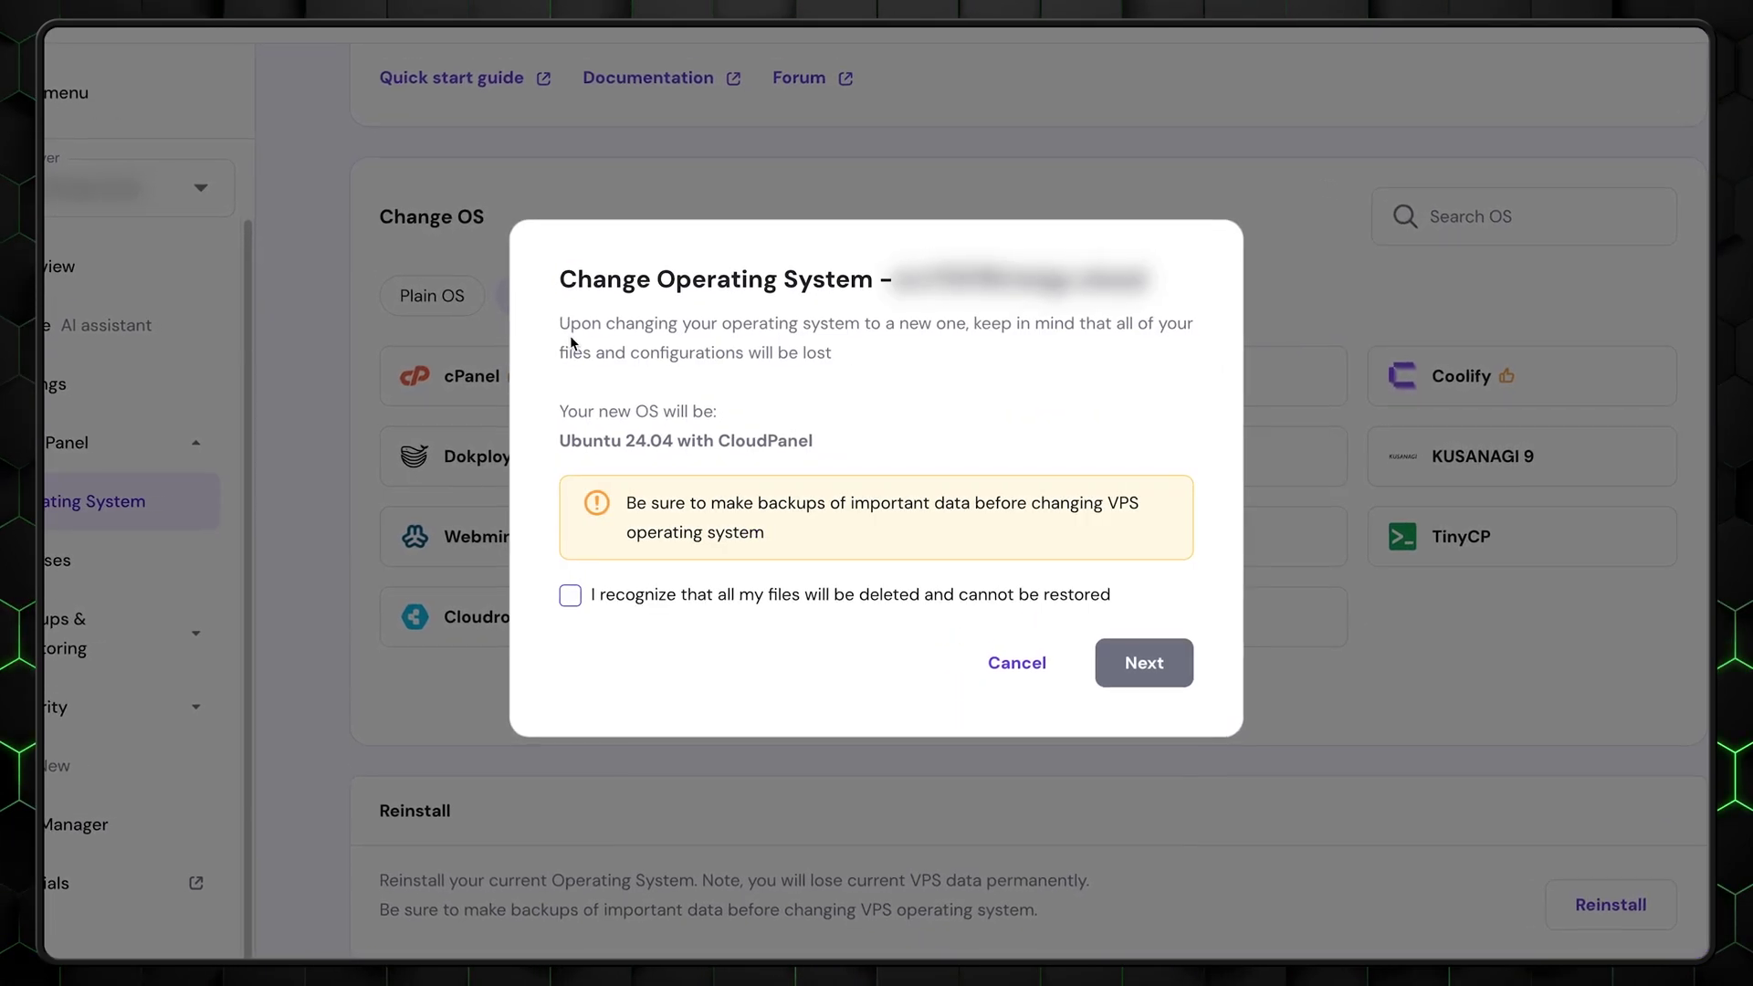
{"action": "left_click_drag", "start_coordinate": [553, 320], "coordinate": [962, 367]}
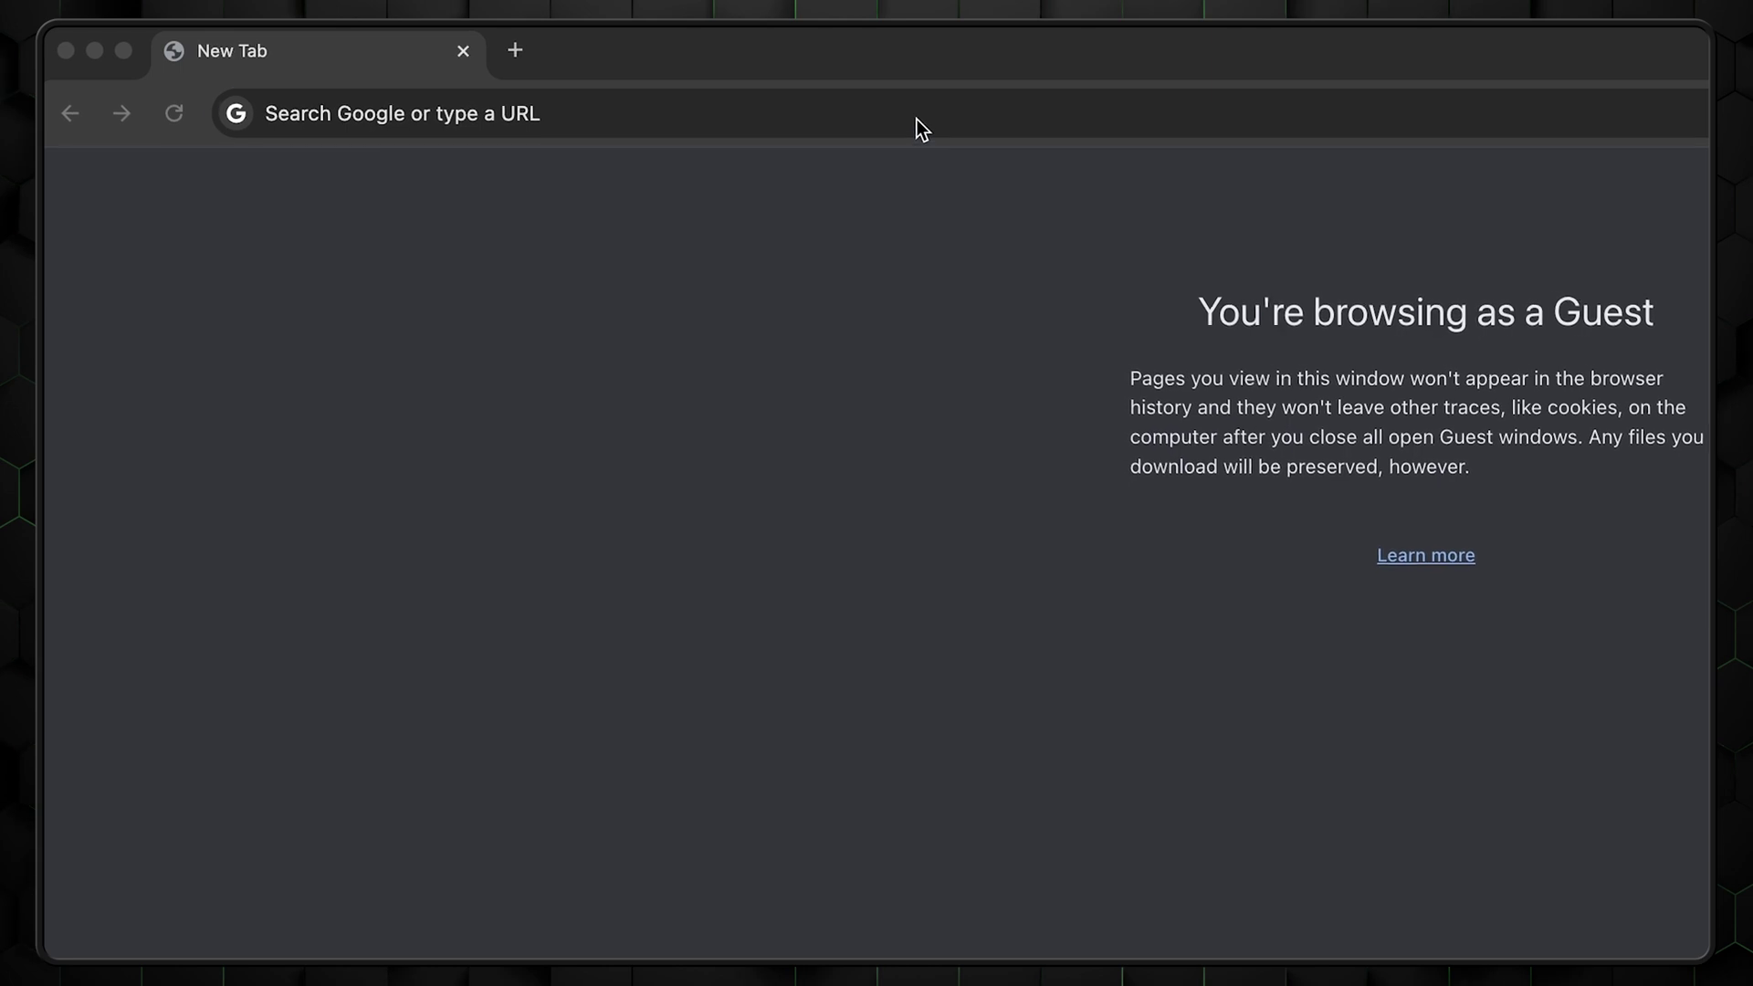
Load the CyberPanel login page at the server's IP address on port 8090
{"action": "left_click", "coordinate": [916, 119]}
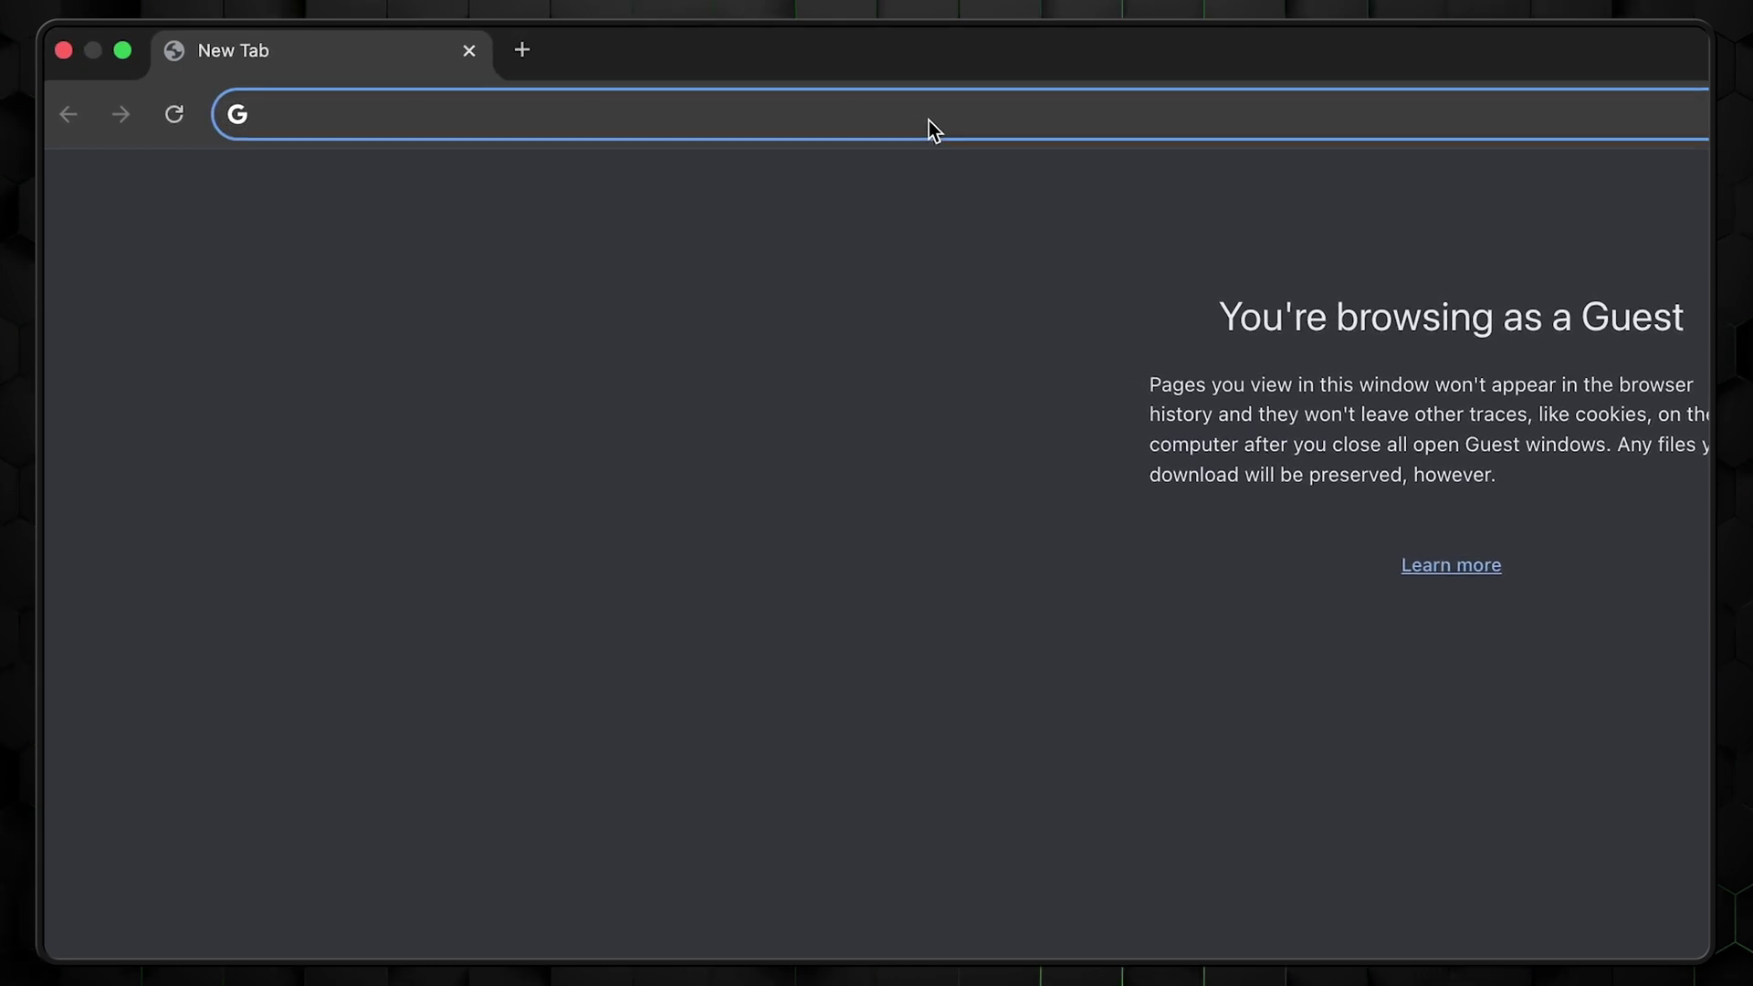
{"action": "key", "text": "super+v"}
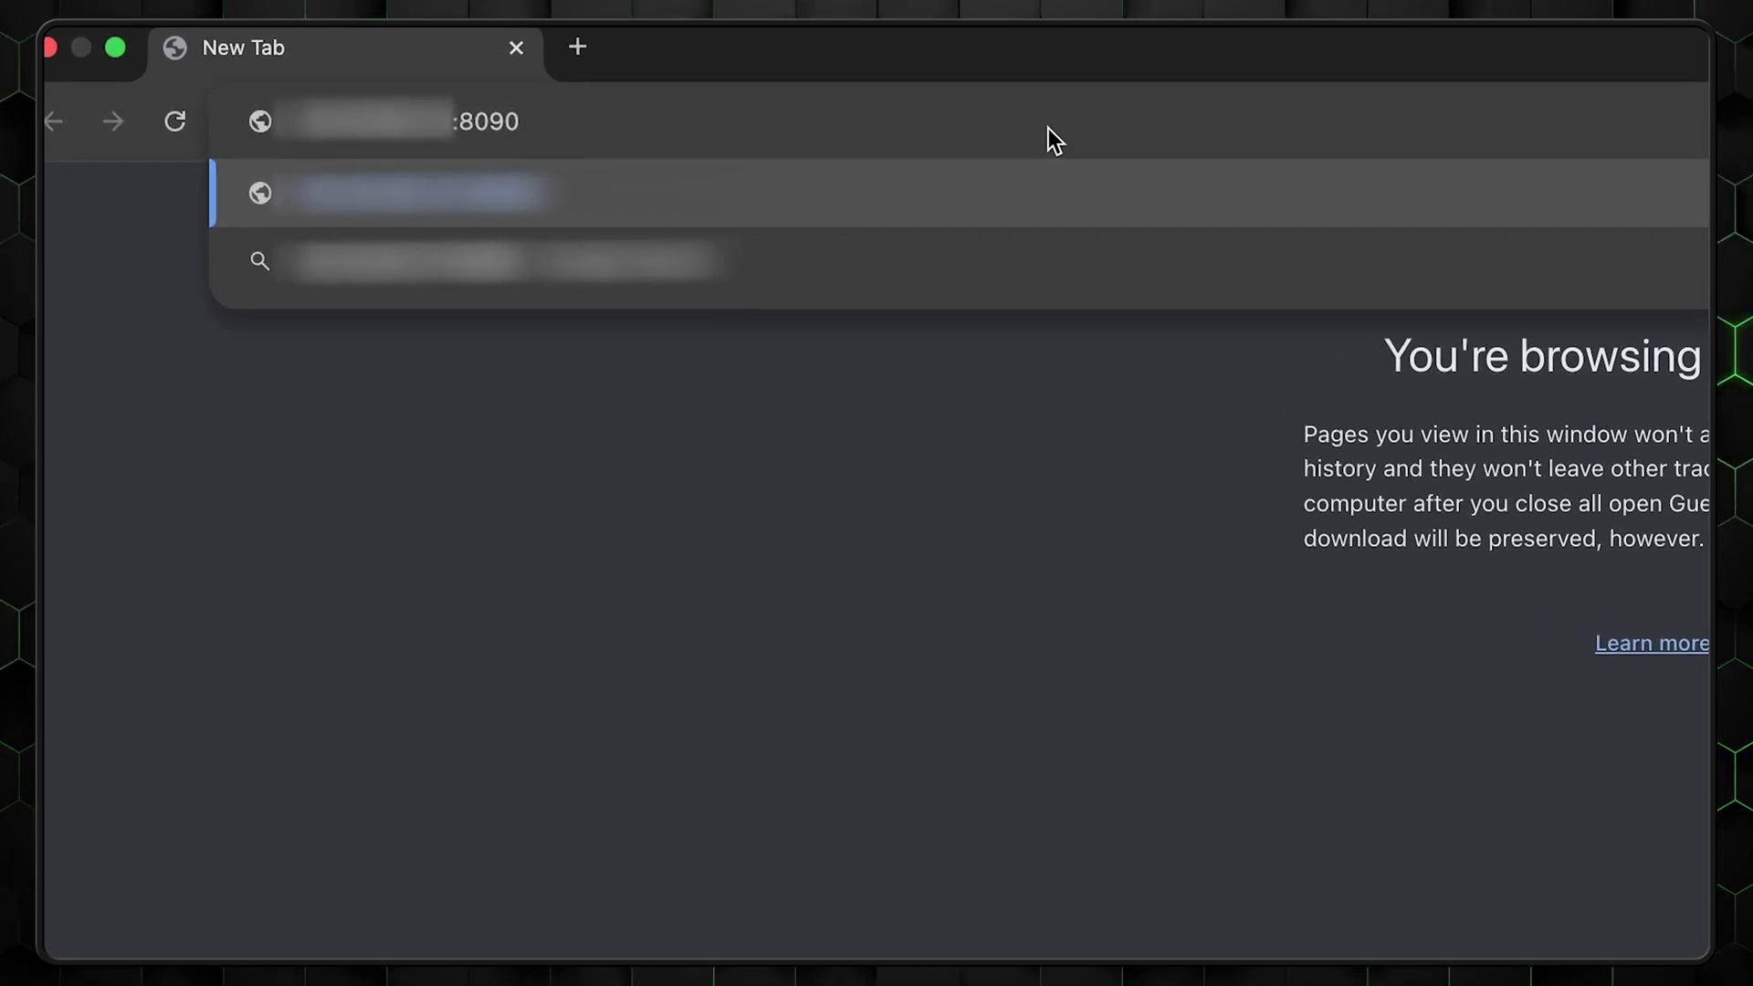
{"action": "key", "text": "Return"}
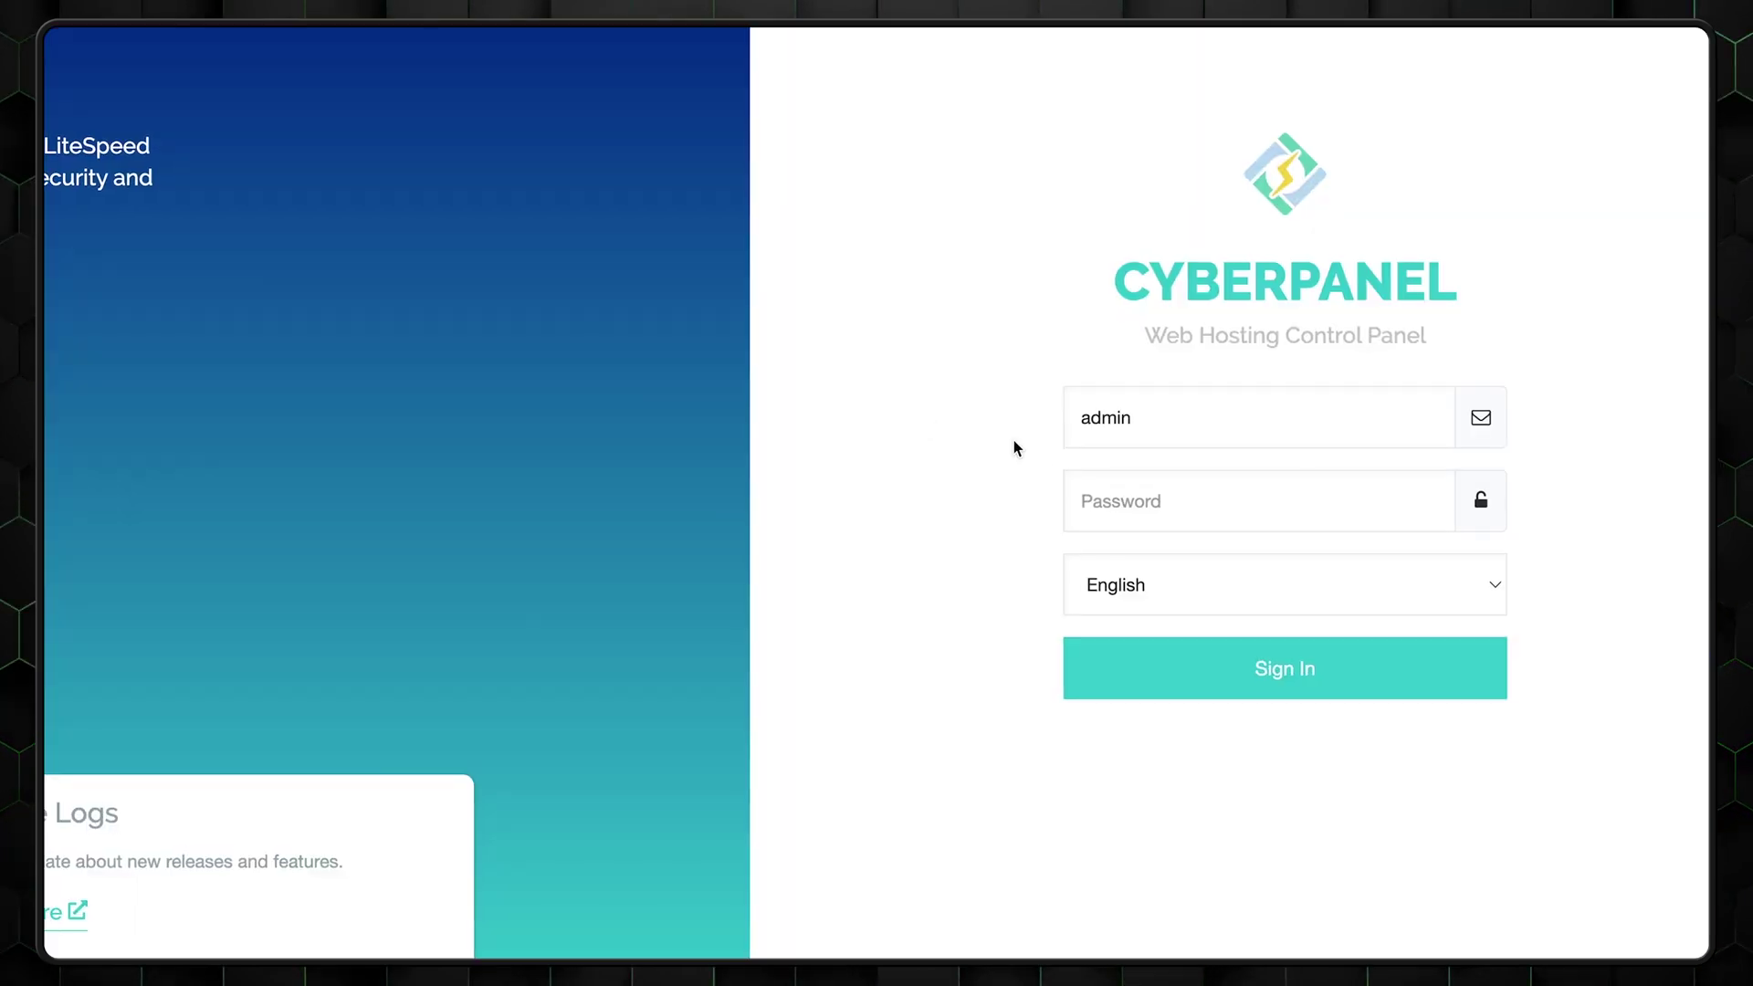
Sign in to CyberPanel as admin and load the admin account in Modify User
{"action": "left_click", "coordinate": [1264, 496]}
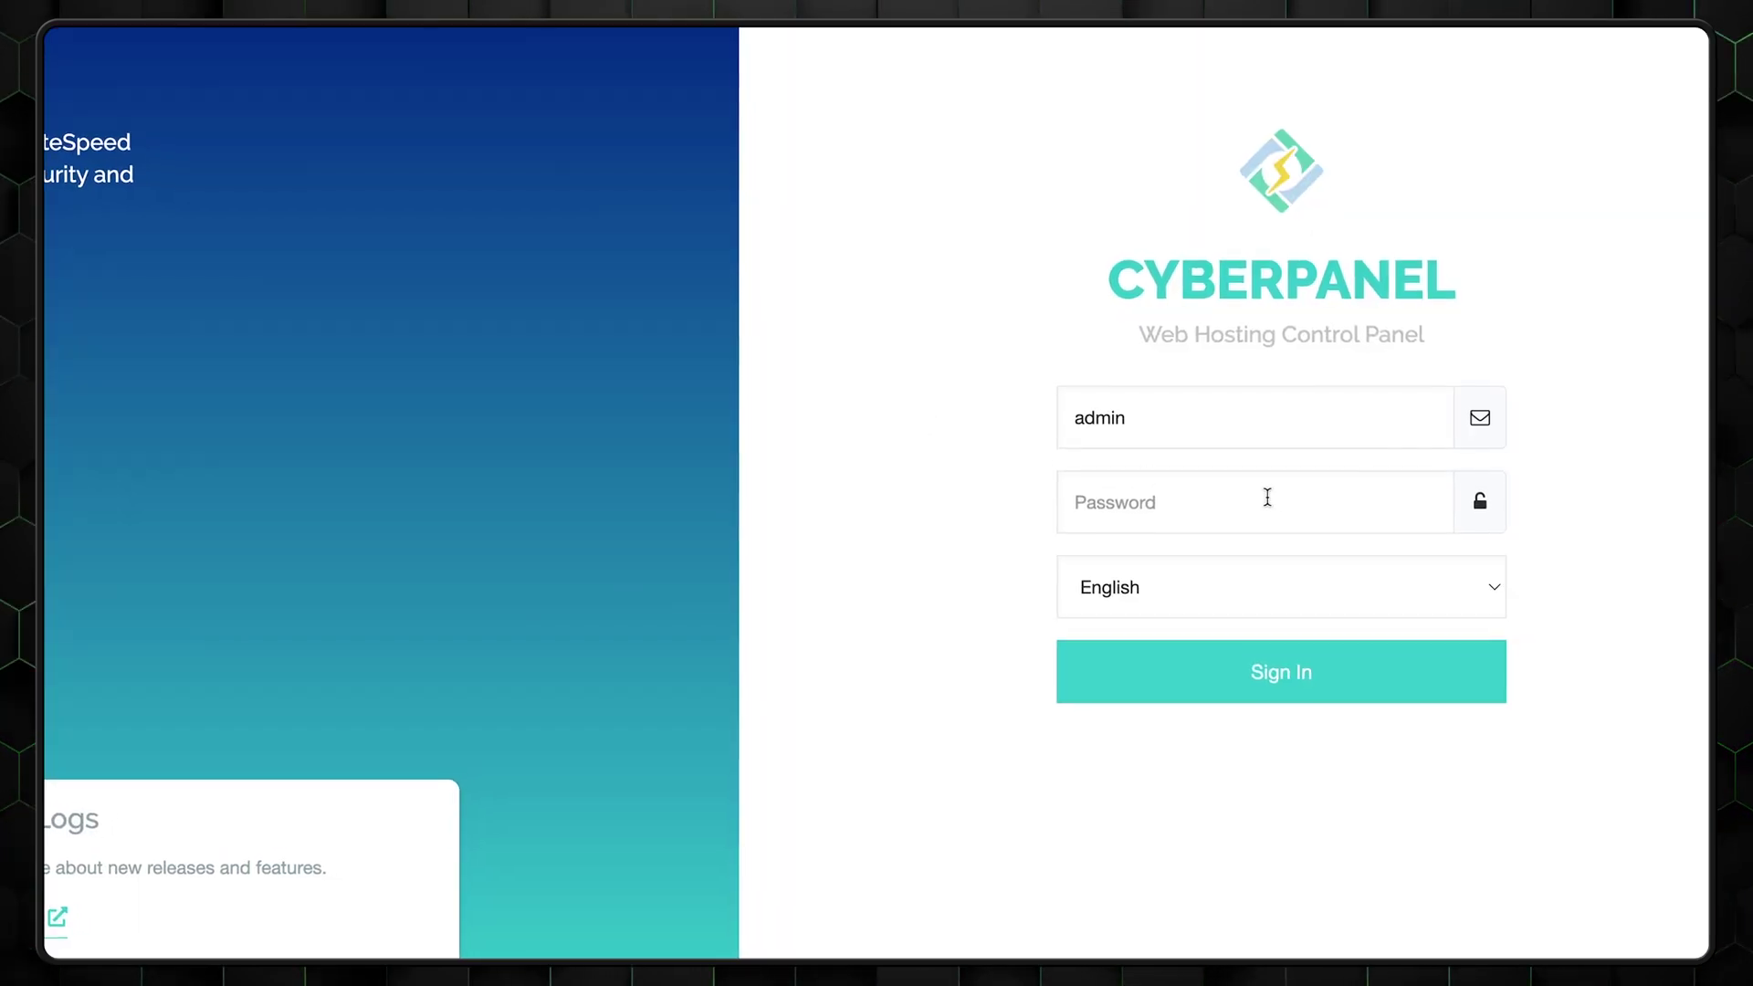
{"action": "key", "text": "ctrl+v"}
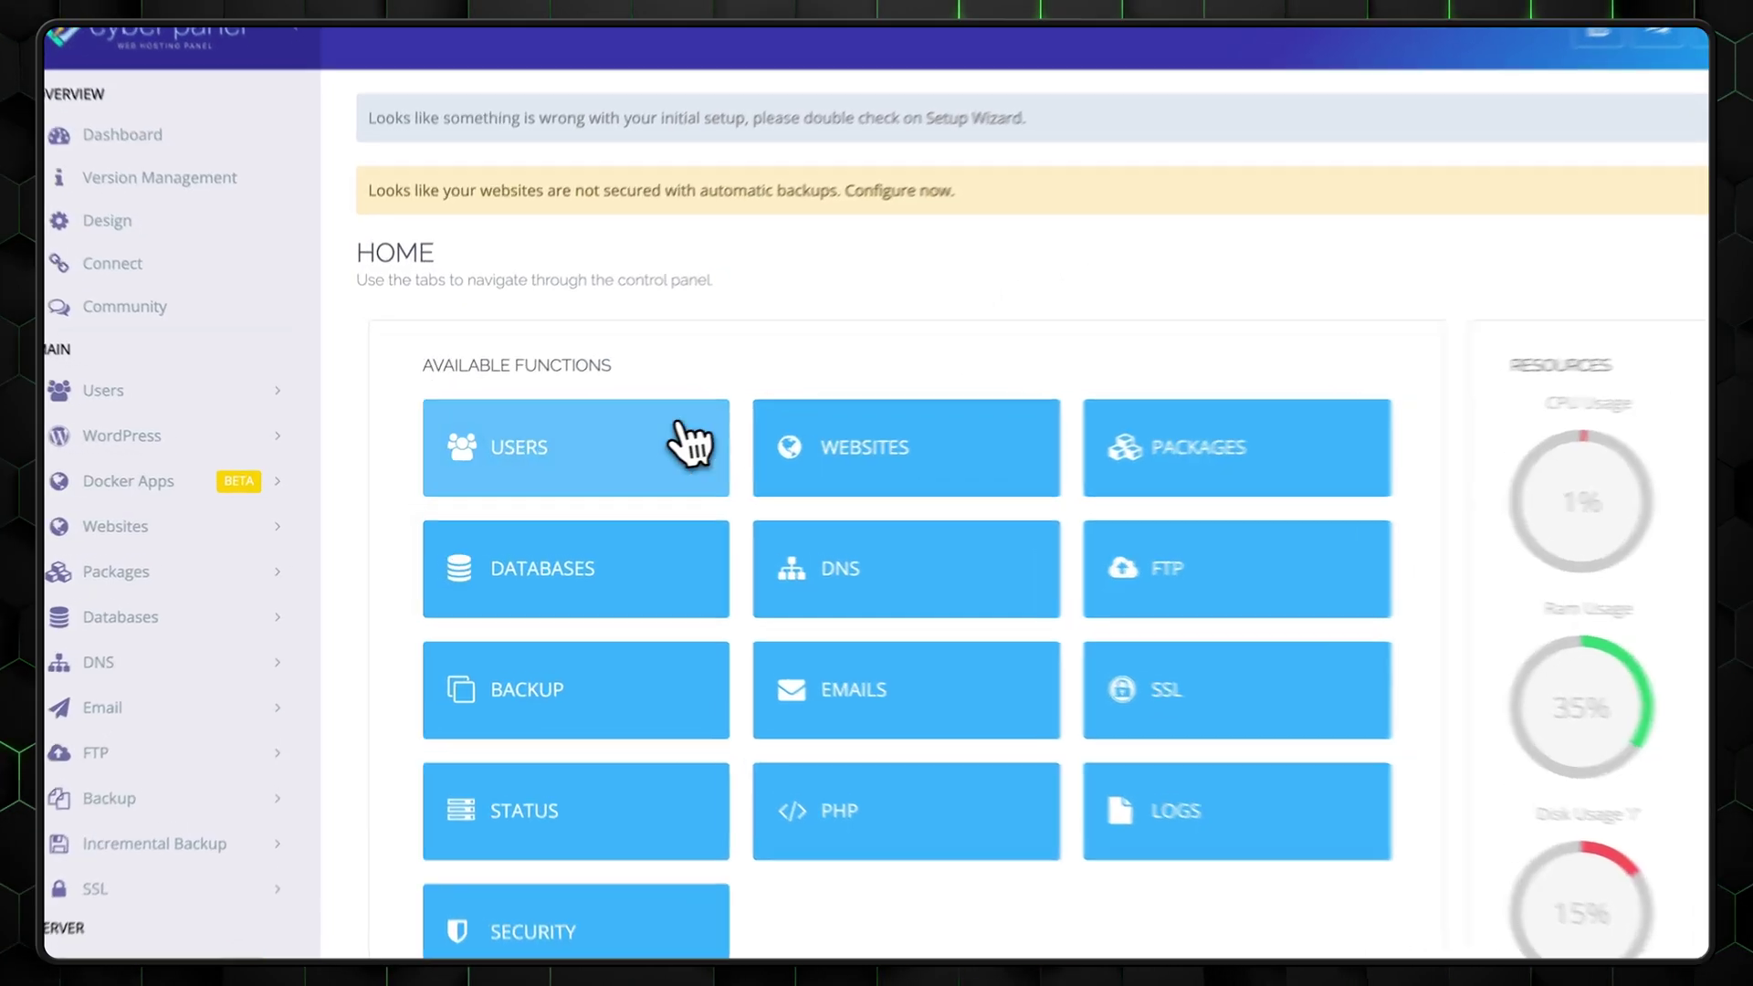
{"action": "left_click", "coordinate": [657, 443]}
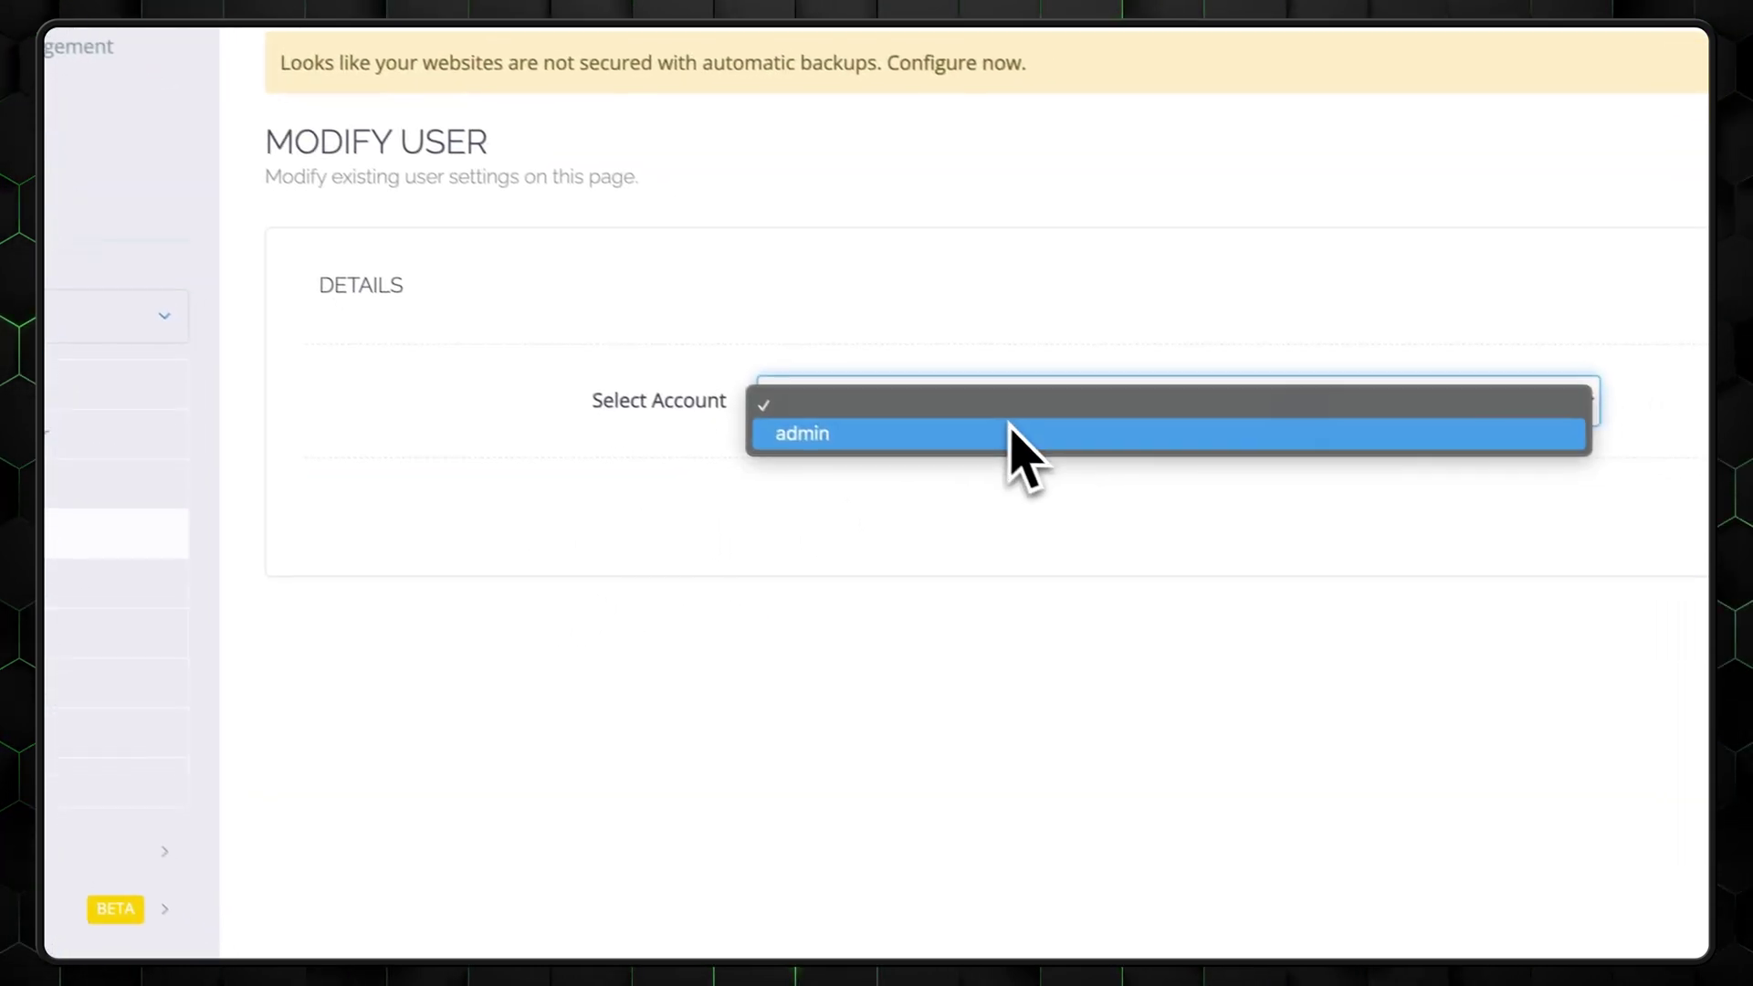
{"action": "left_click", "coordinate": [791, 435]}
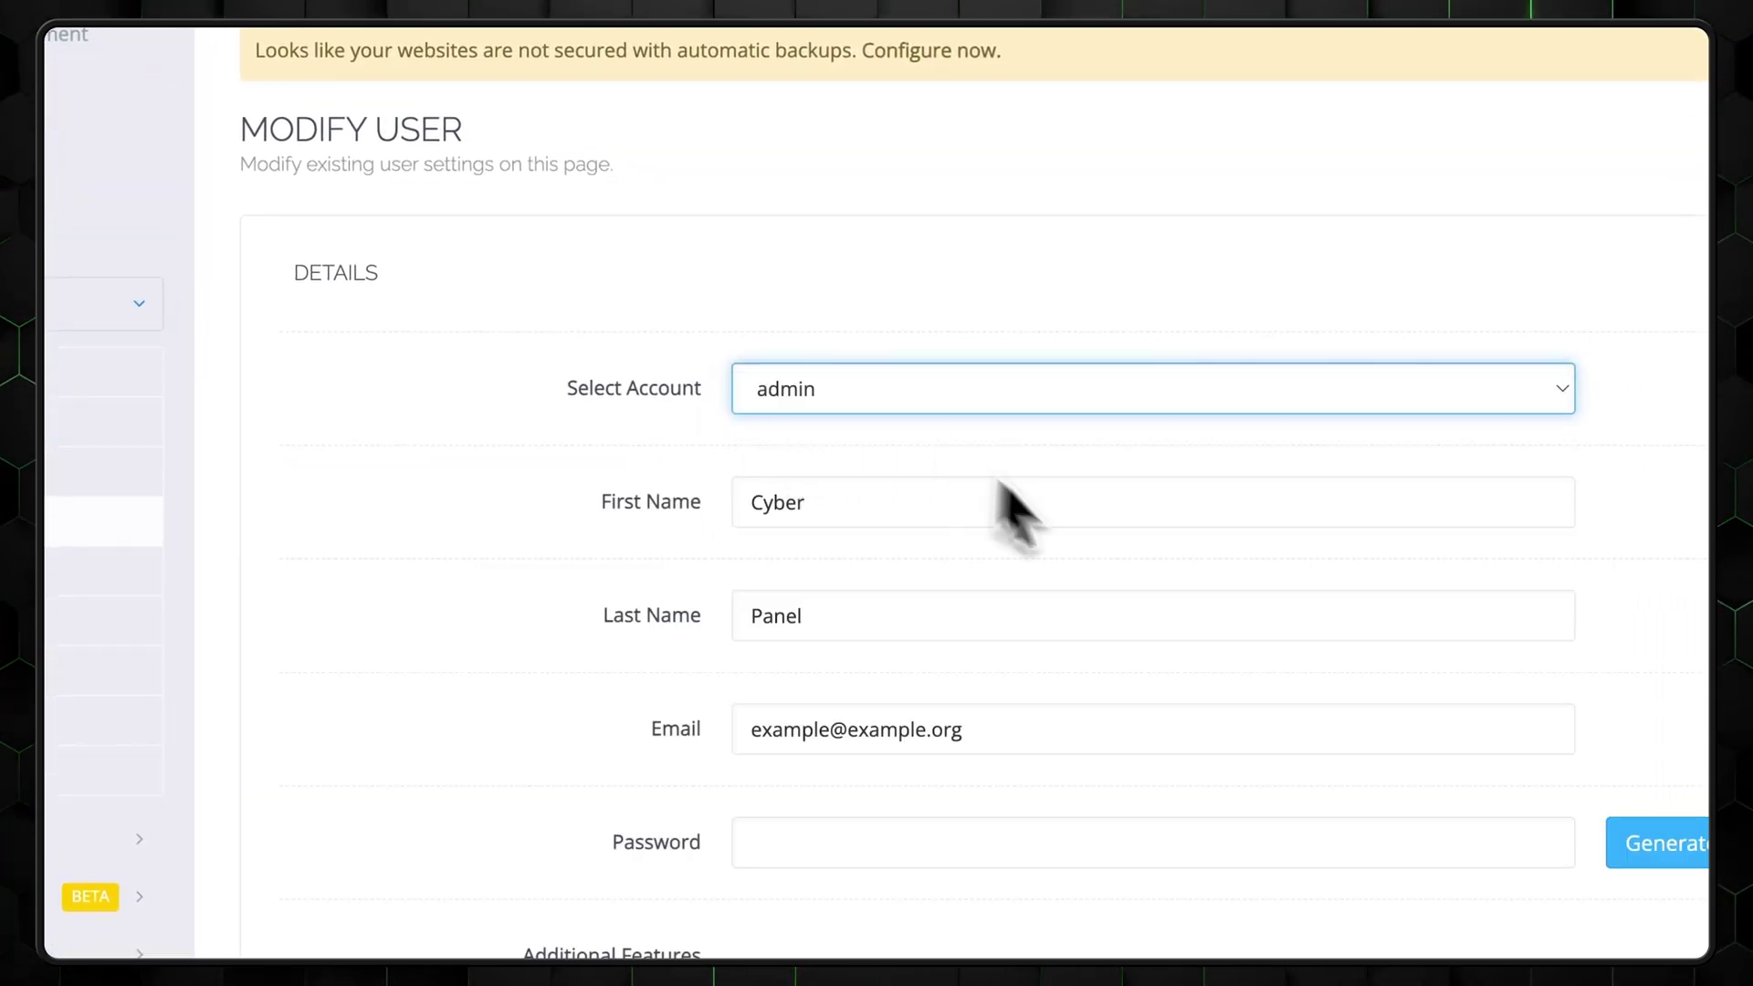
Review the admin's first name, last name and e-mail fields, and go to the password field
{"action": "scroll", "coordinate": [673, 854], "scroll_direction": "down", "scroll_amount": 4}
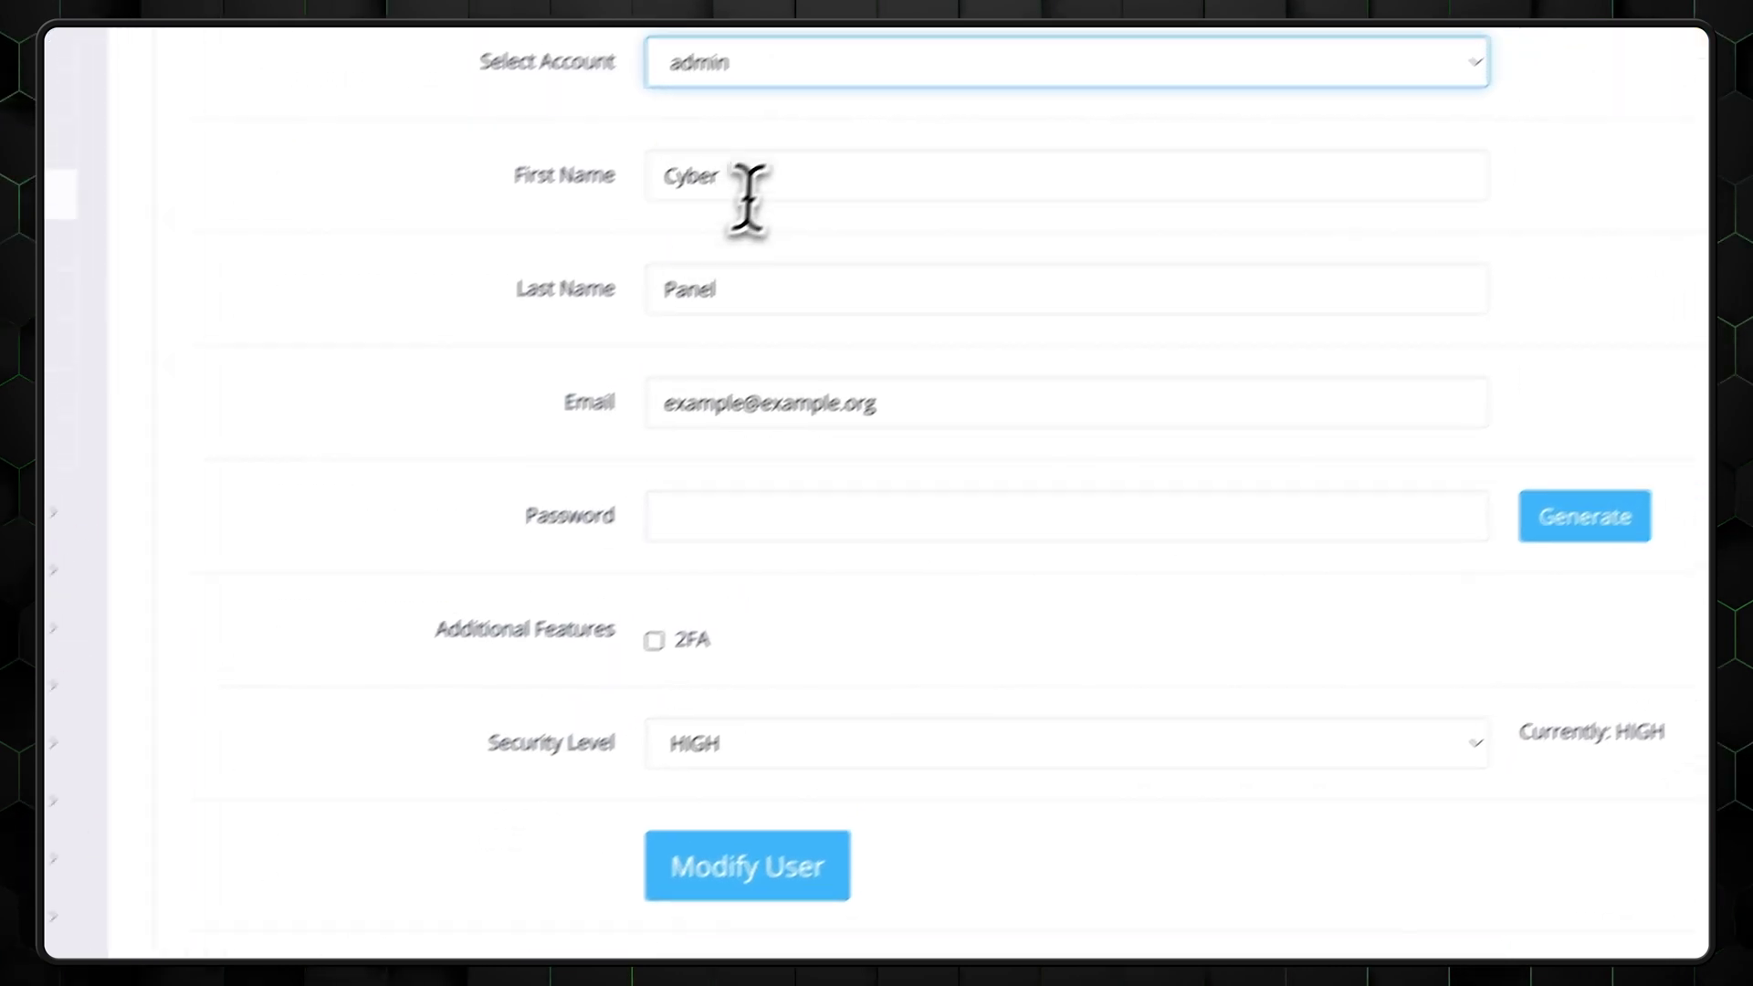
{"action": "left_click", "coordinate": [877, 113]}
{"action": "left_click", "coordinate": [987, 242]}
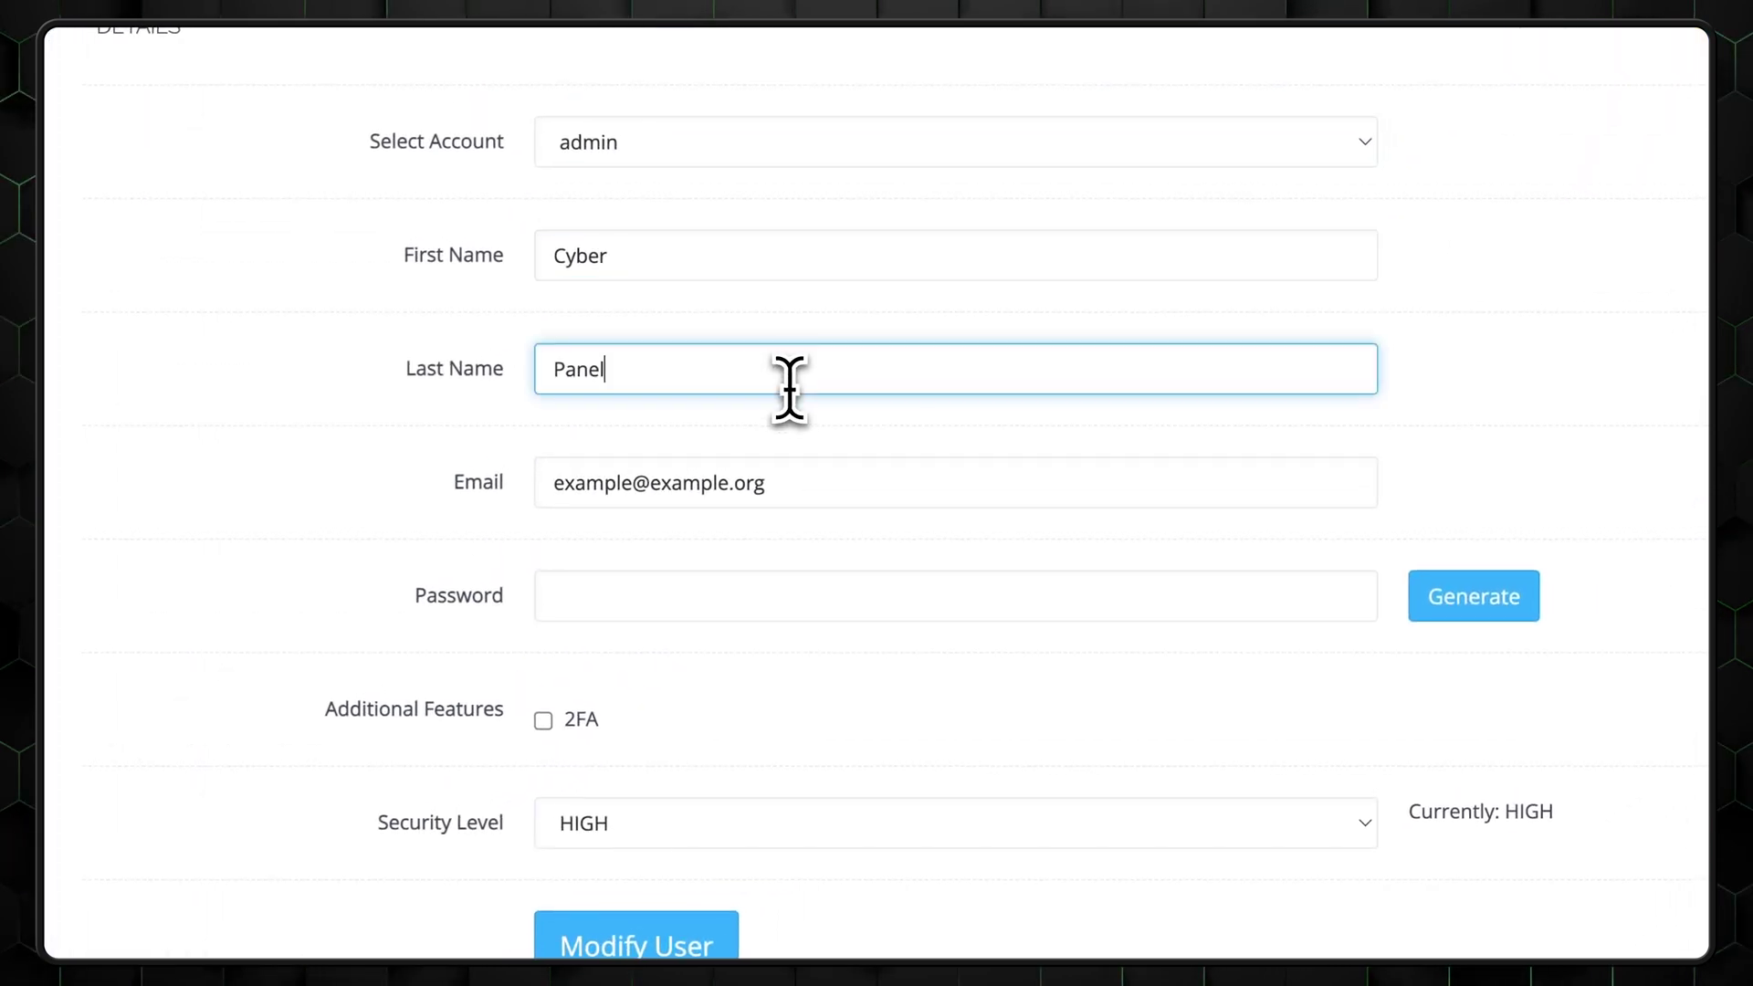
{"action": "left_click", "coordinate": [850, 466]}
{"action": "left_click", "coordinate": [565, 602]}
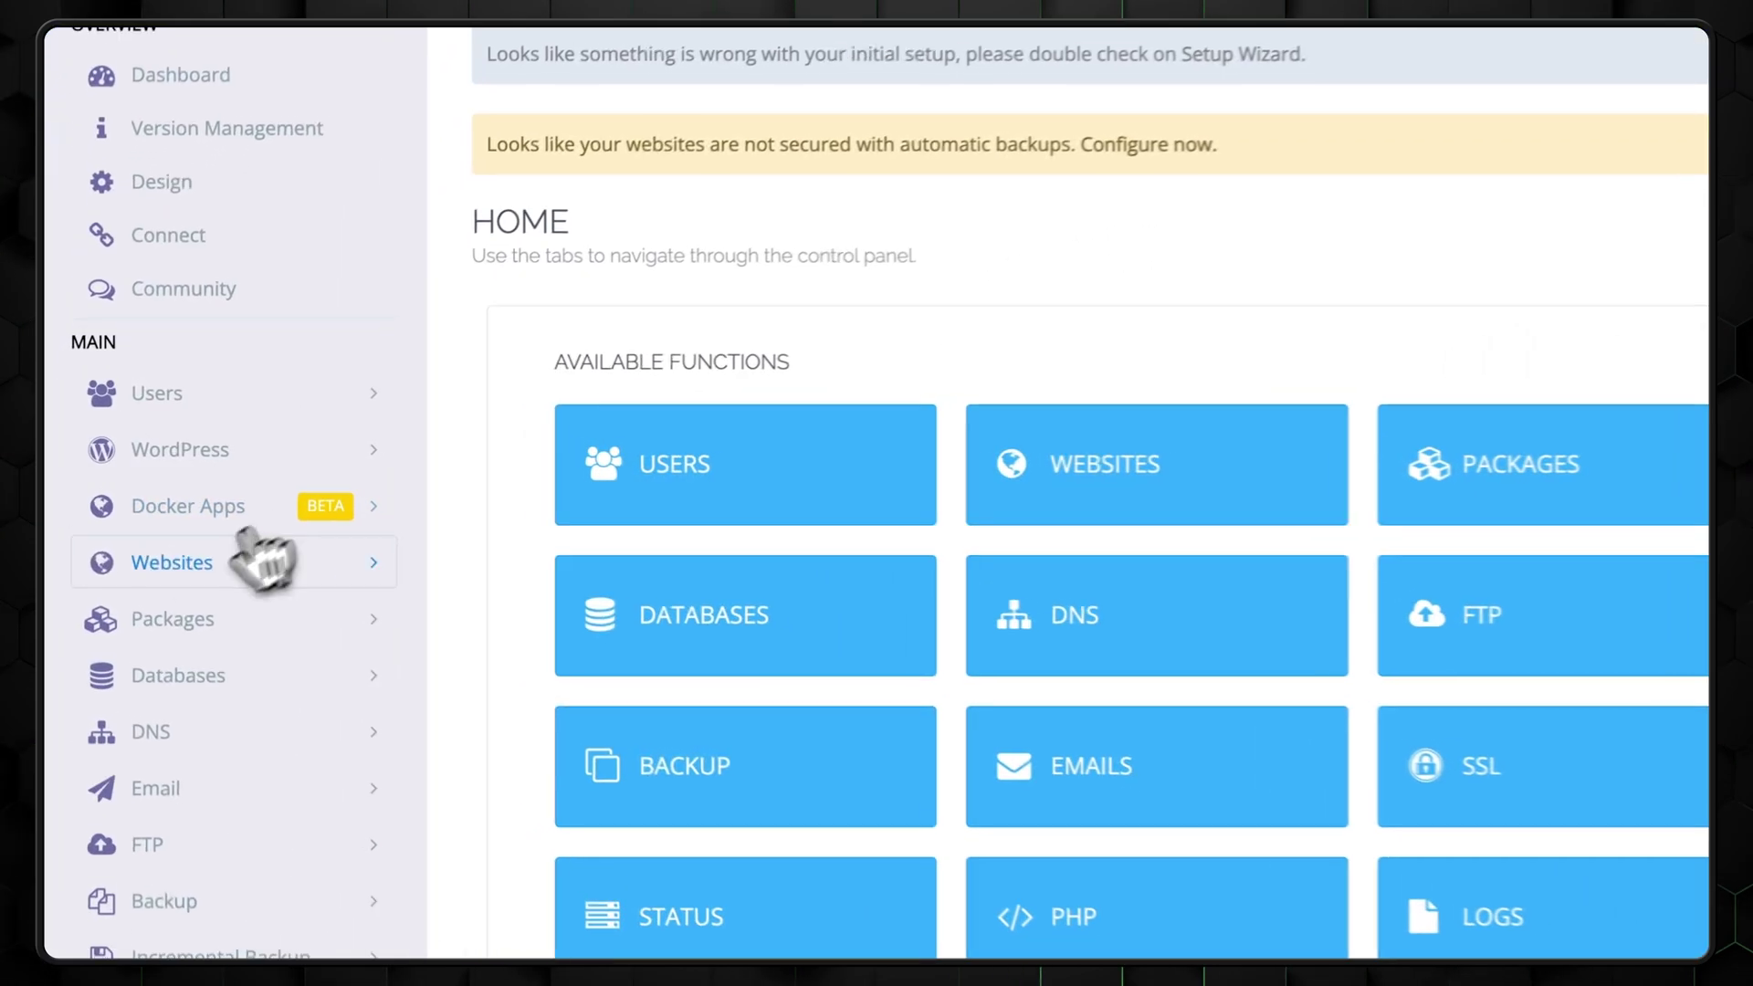
Create a new website for the entered domain running PHP 8.3
{"action": "left_click", "coordinate": [248, 552]}
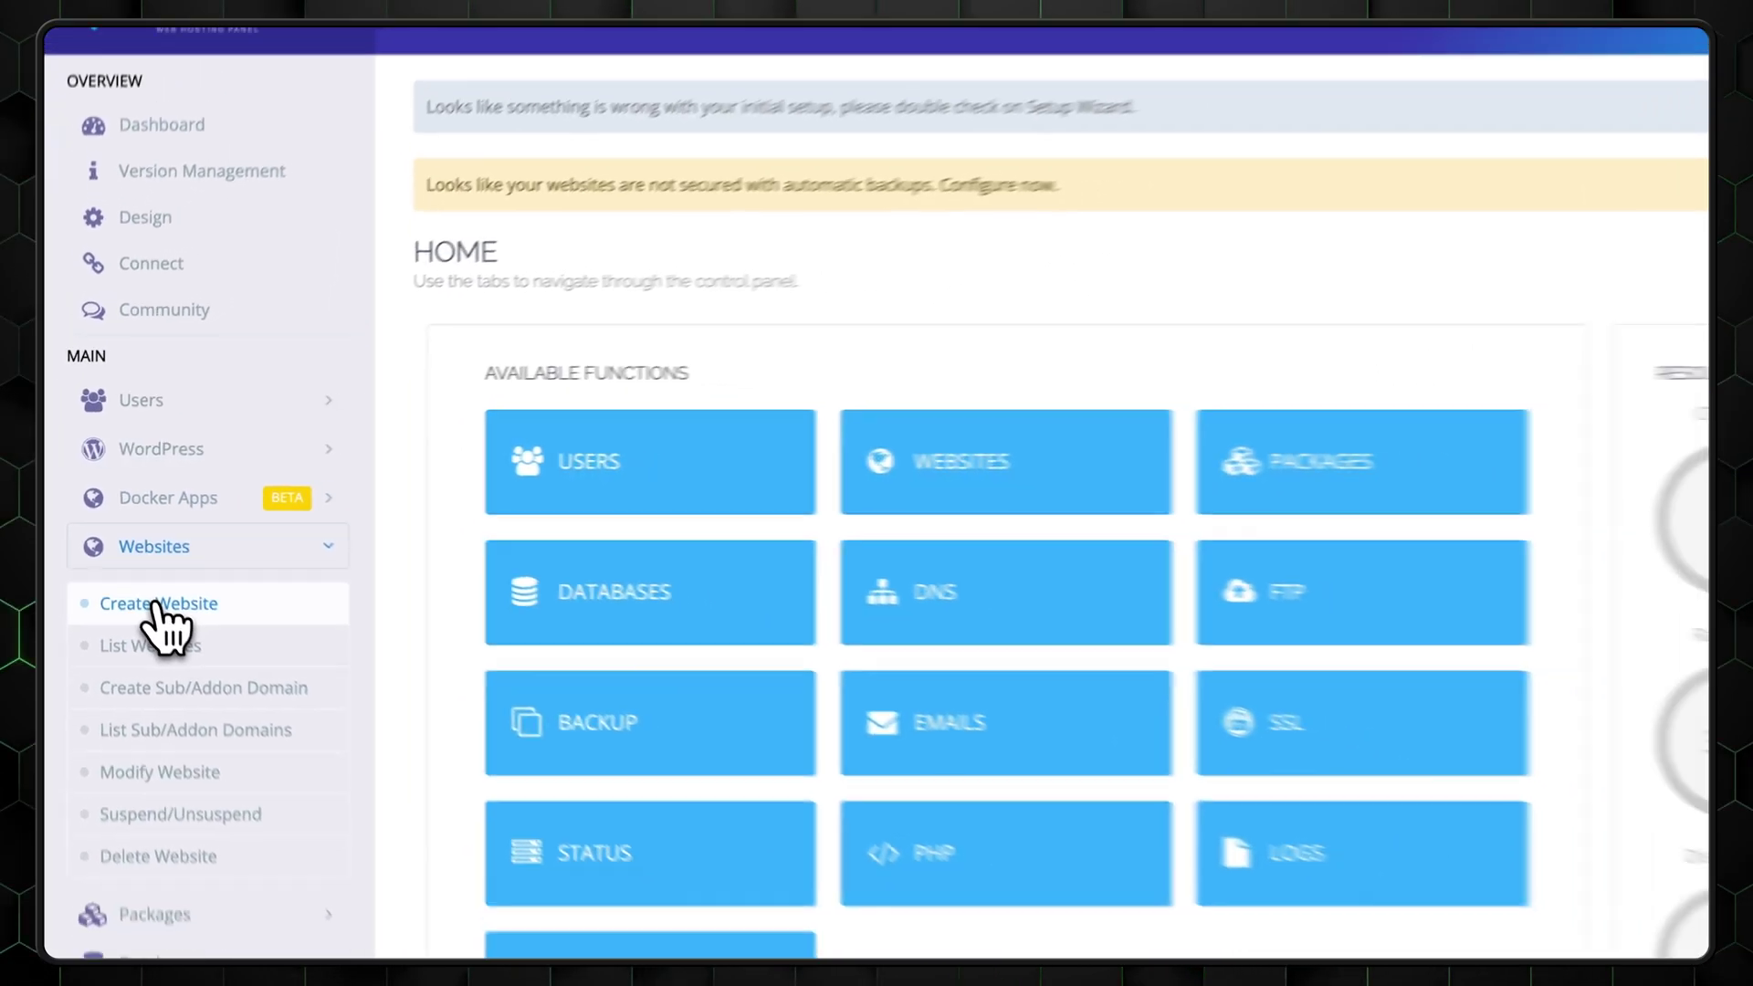
{"action": "left_click", "coordinate": [180, 634]}
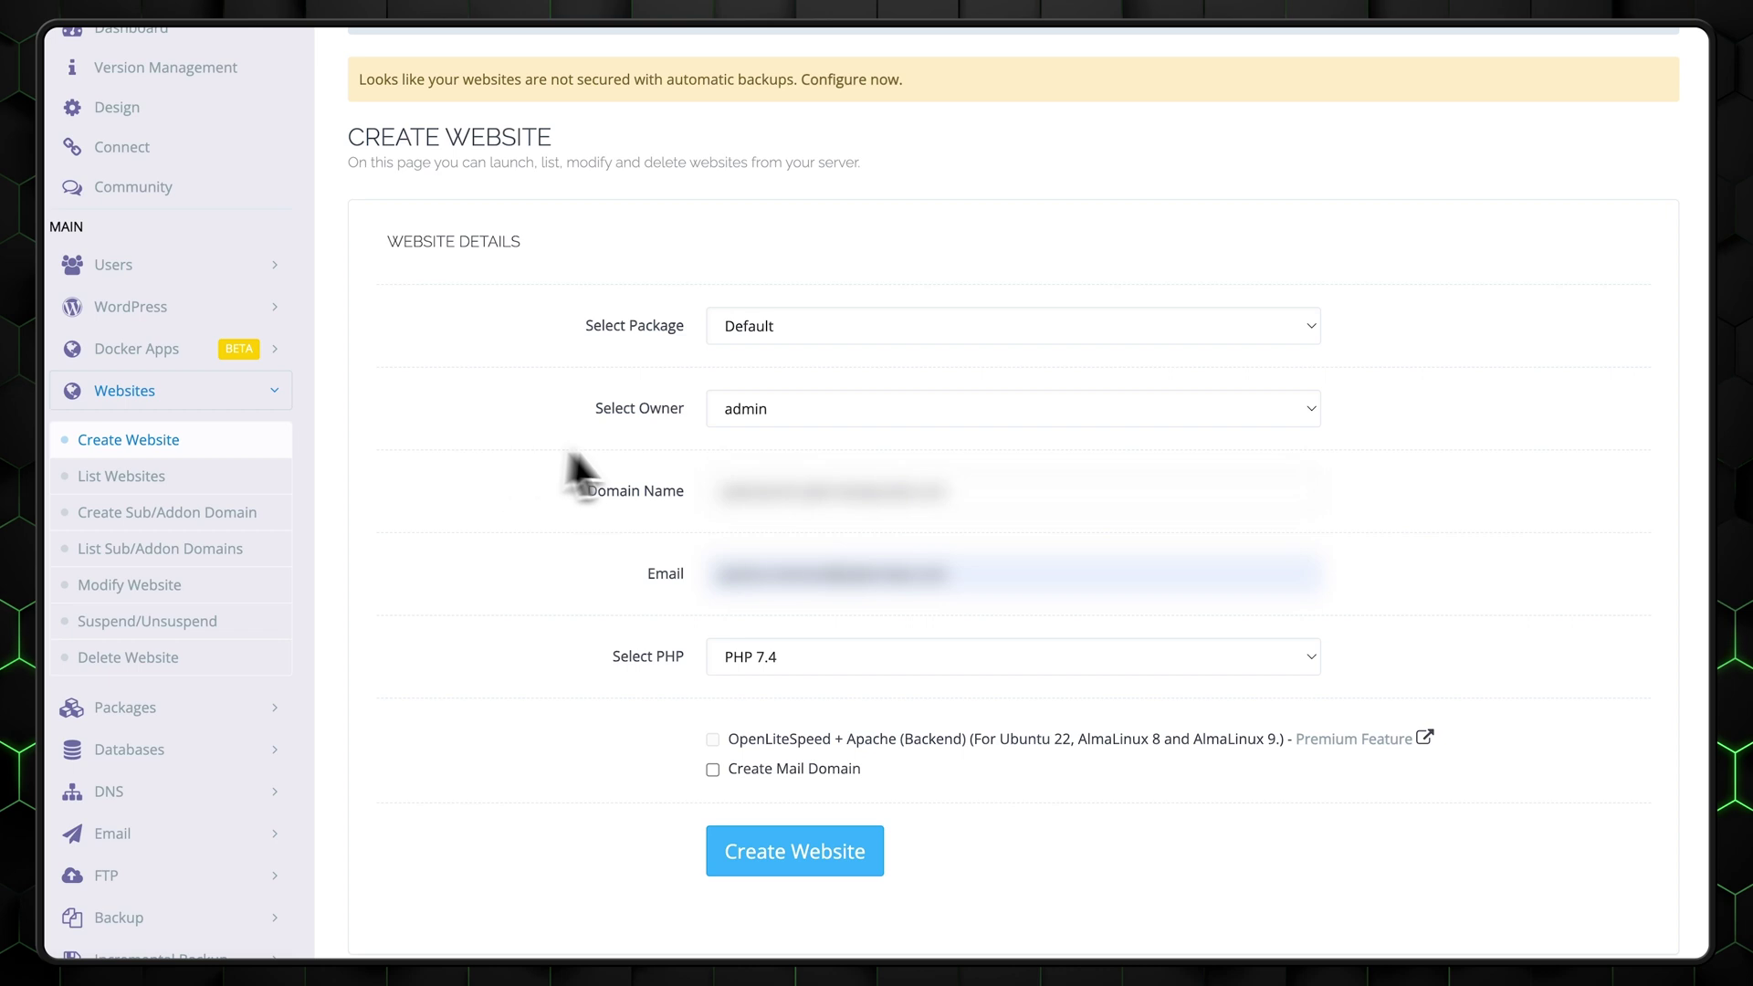
{"action": "left_click_drag", "start_coordinate": [948, 483], "coordinate": [698, 503]}
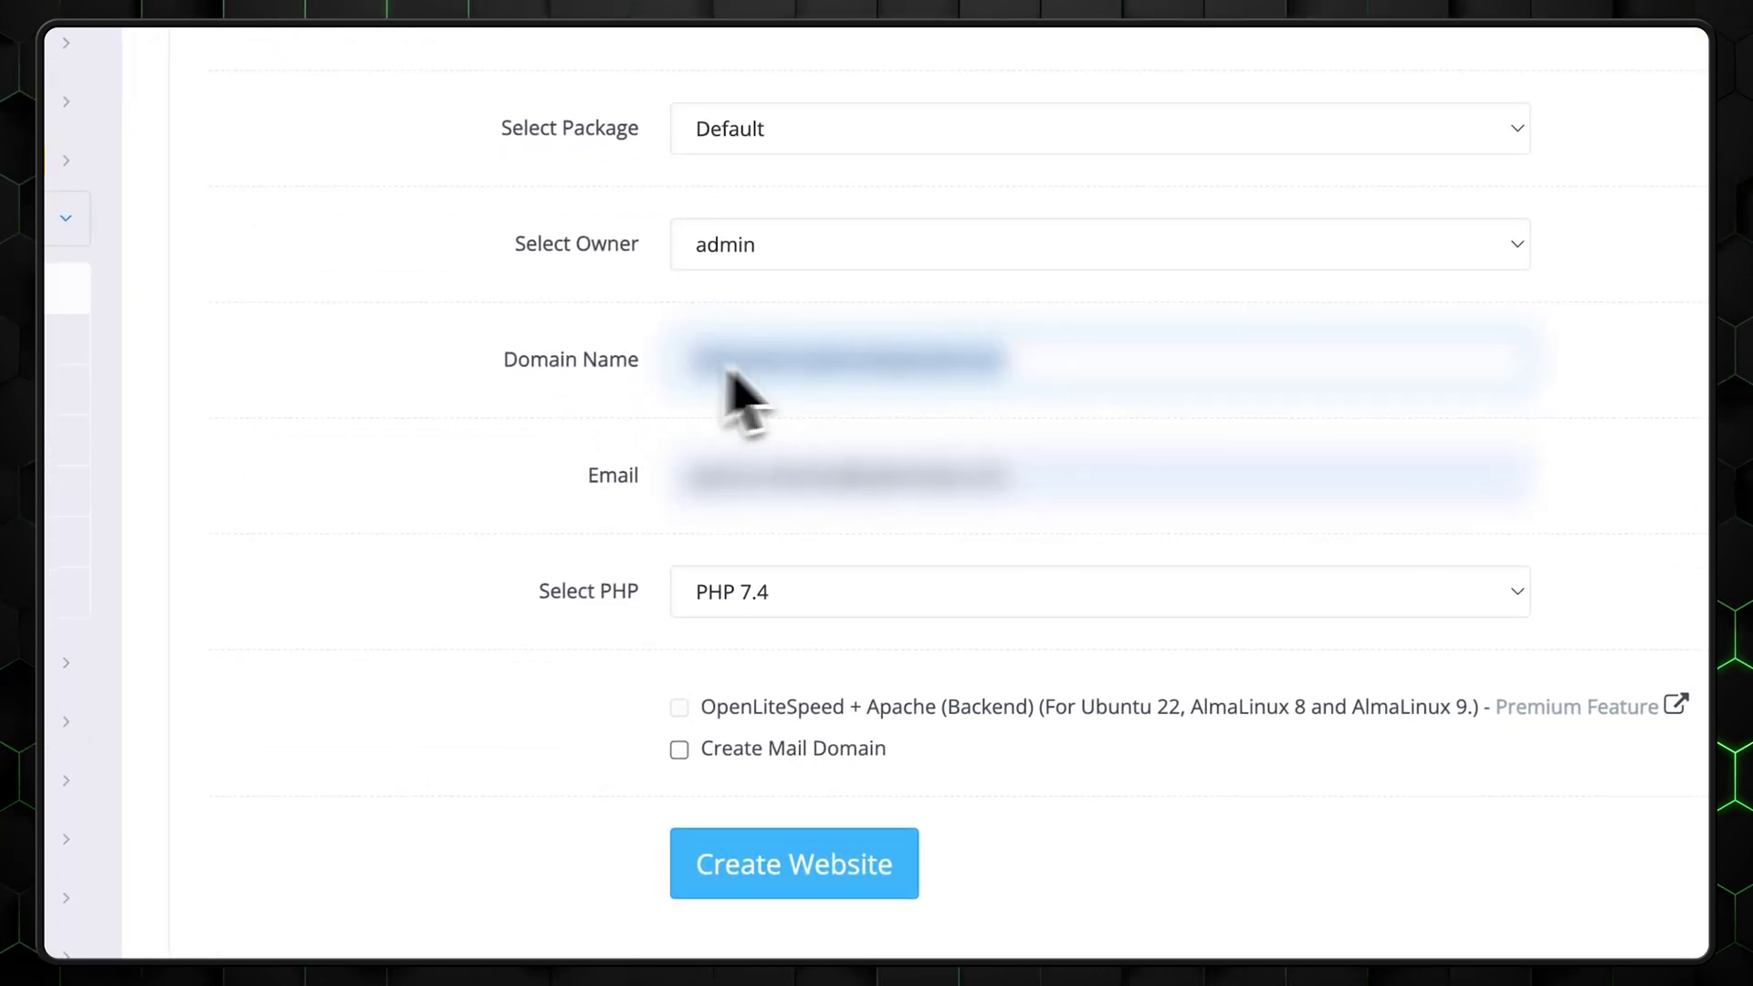
{"action": "left_click", "coordinate": [876, 594]}
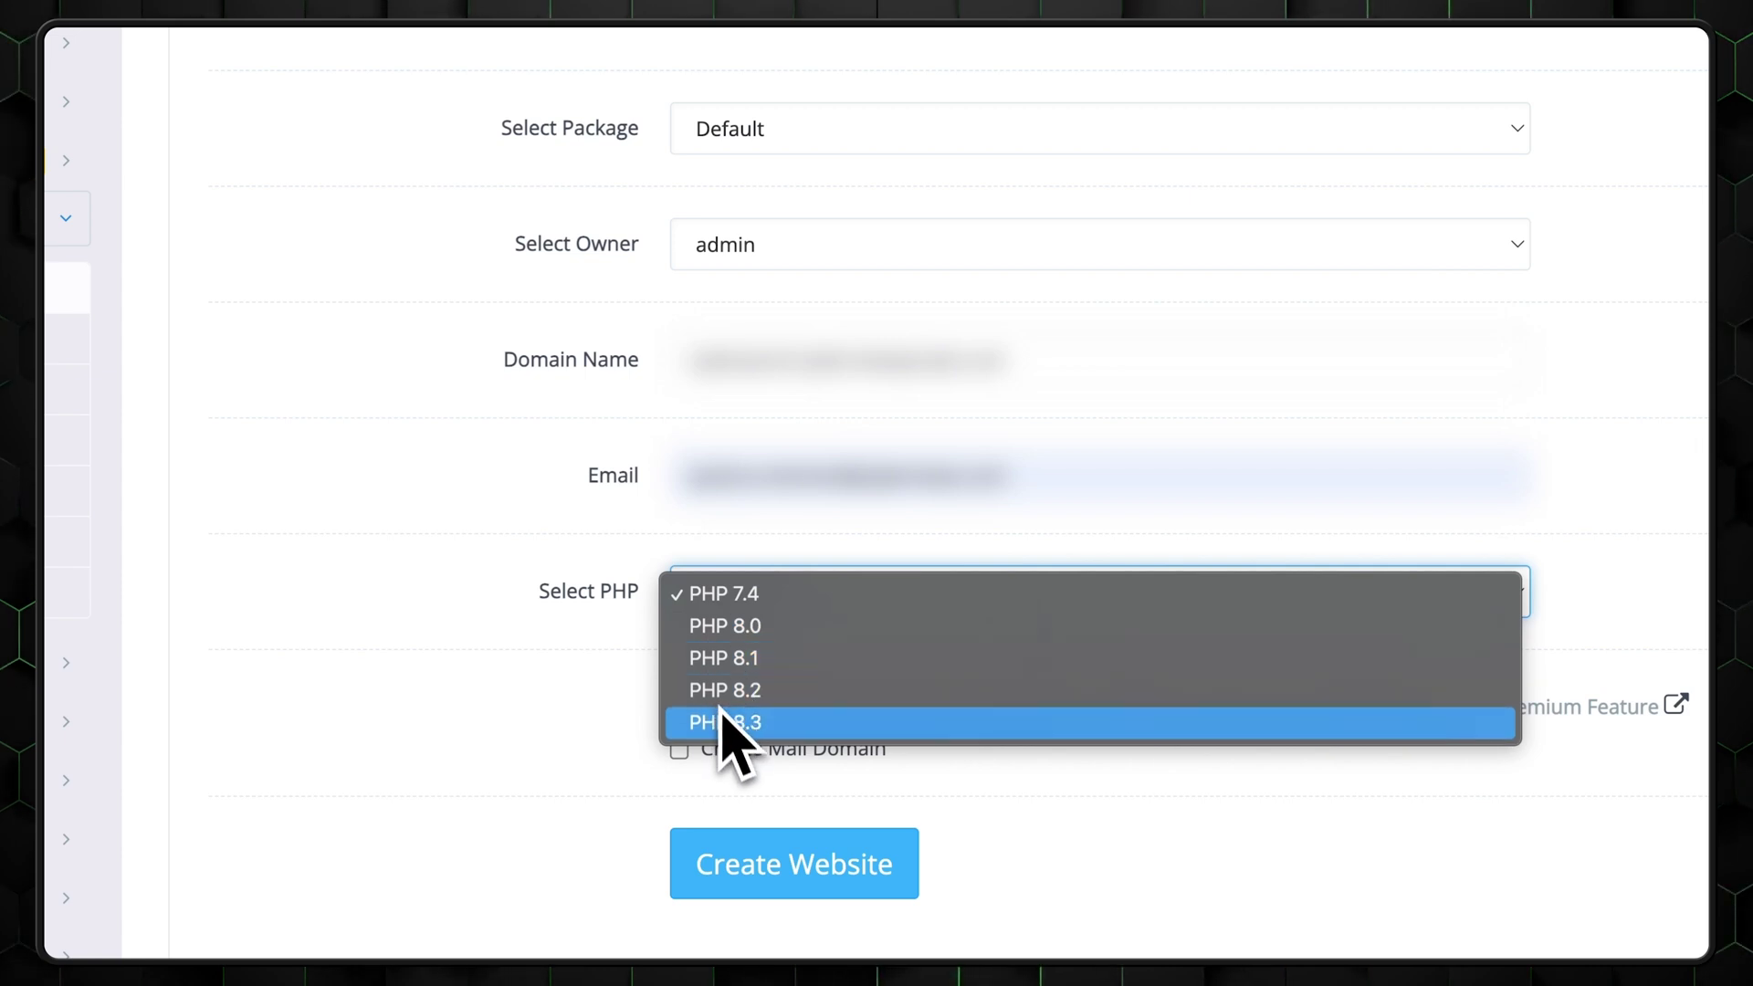
{"action": "left_click", "coordinate": [818, 724]}
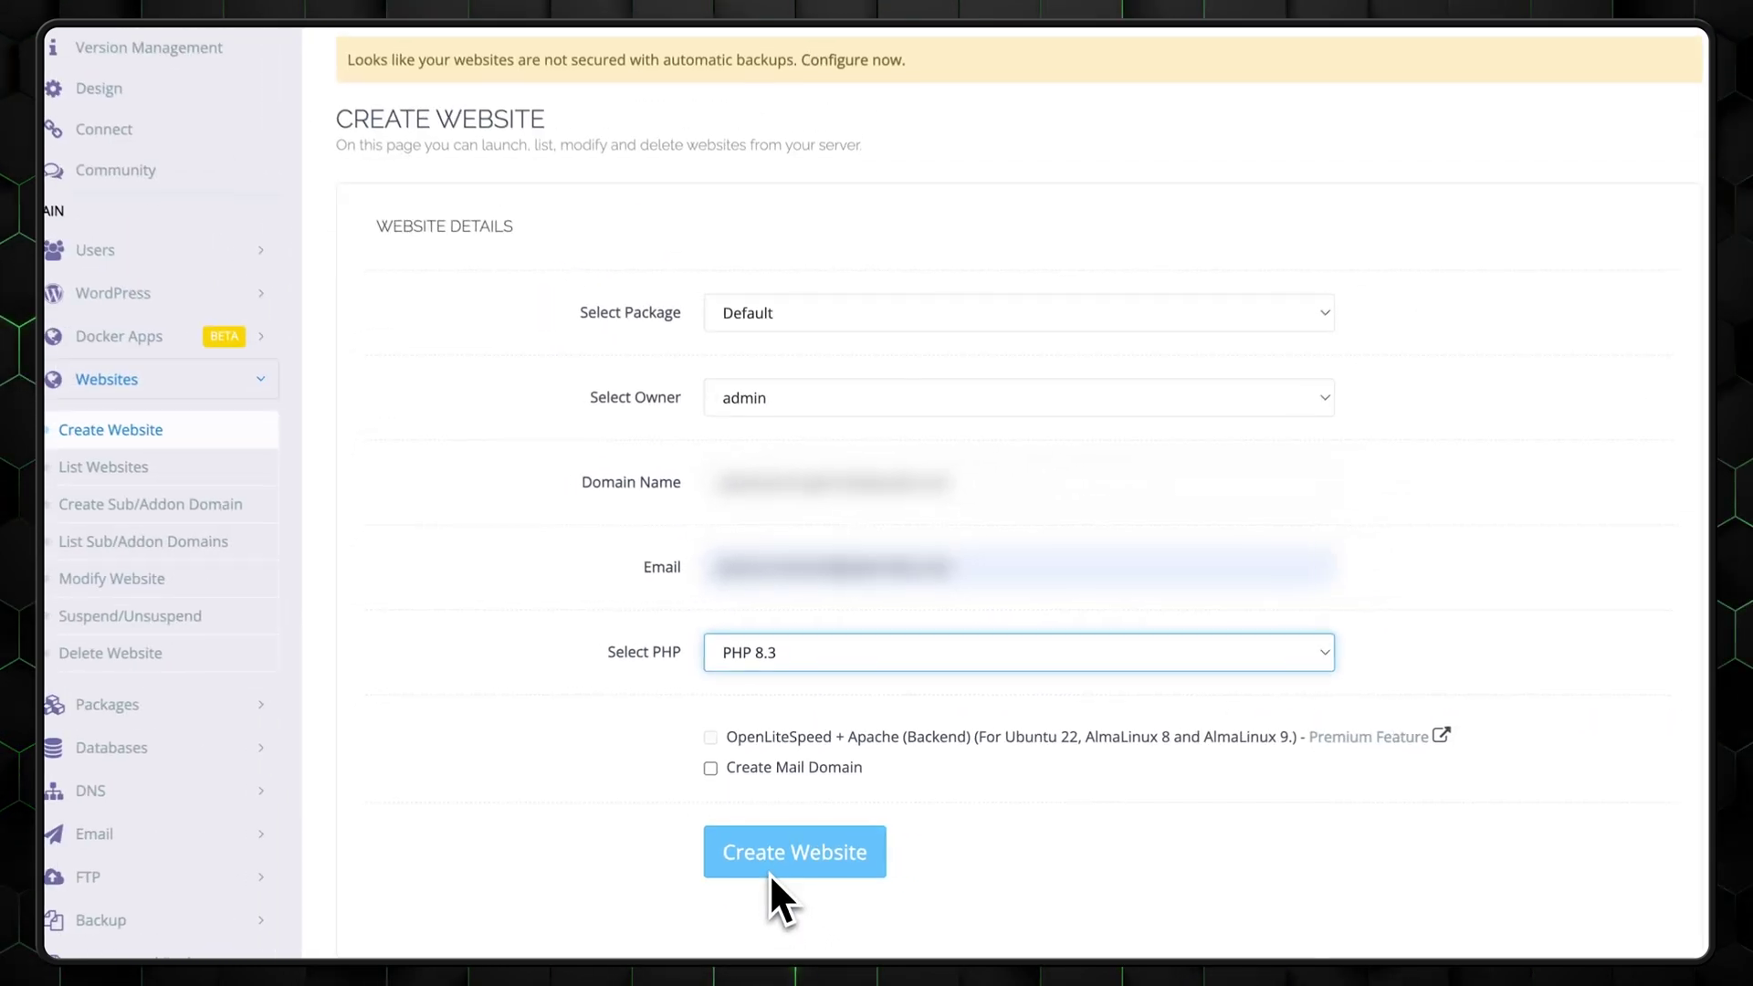
{"action": "left_click", "coordinate": [771, 875]}
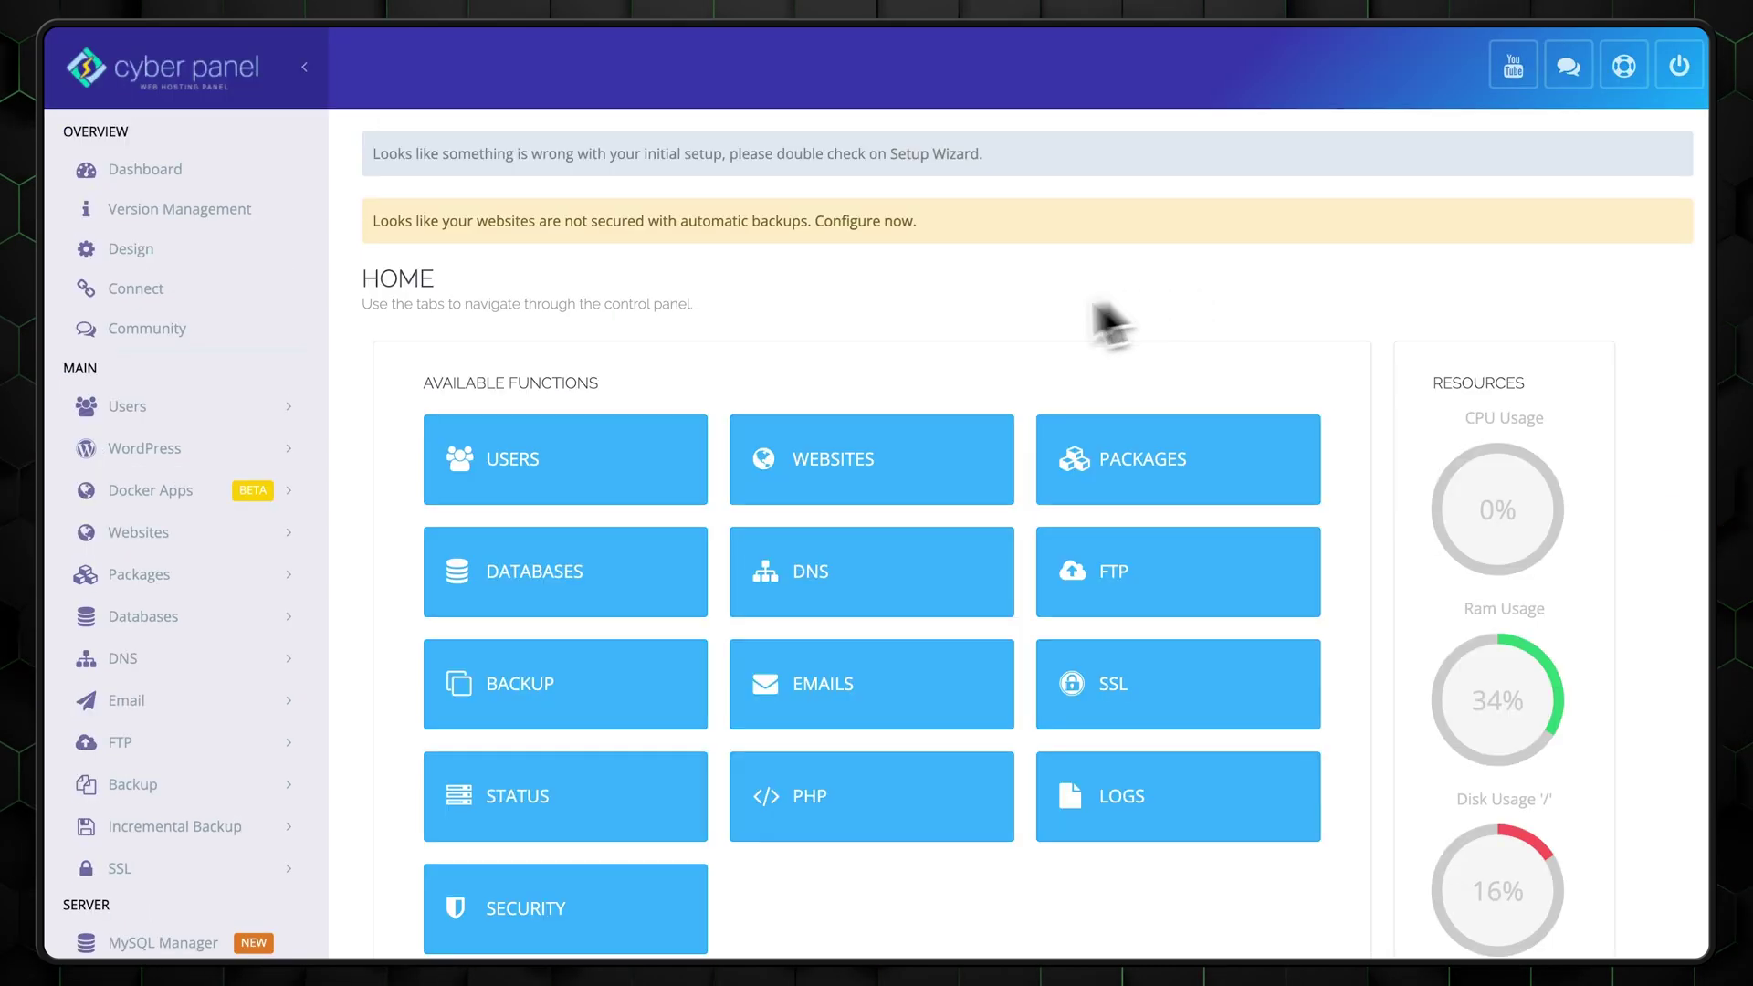
Find the new site under List Websites and start its WP + LSCache installer
{"action": "left_click", "coordinate": [165, 486]}
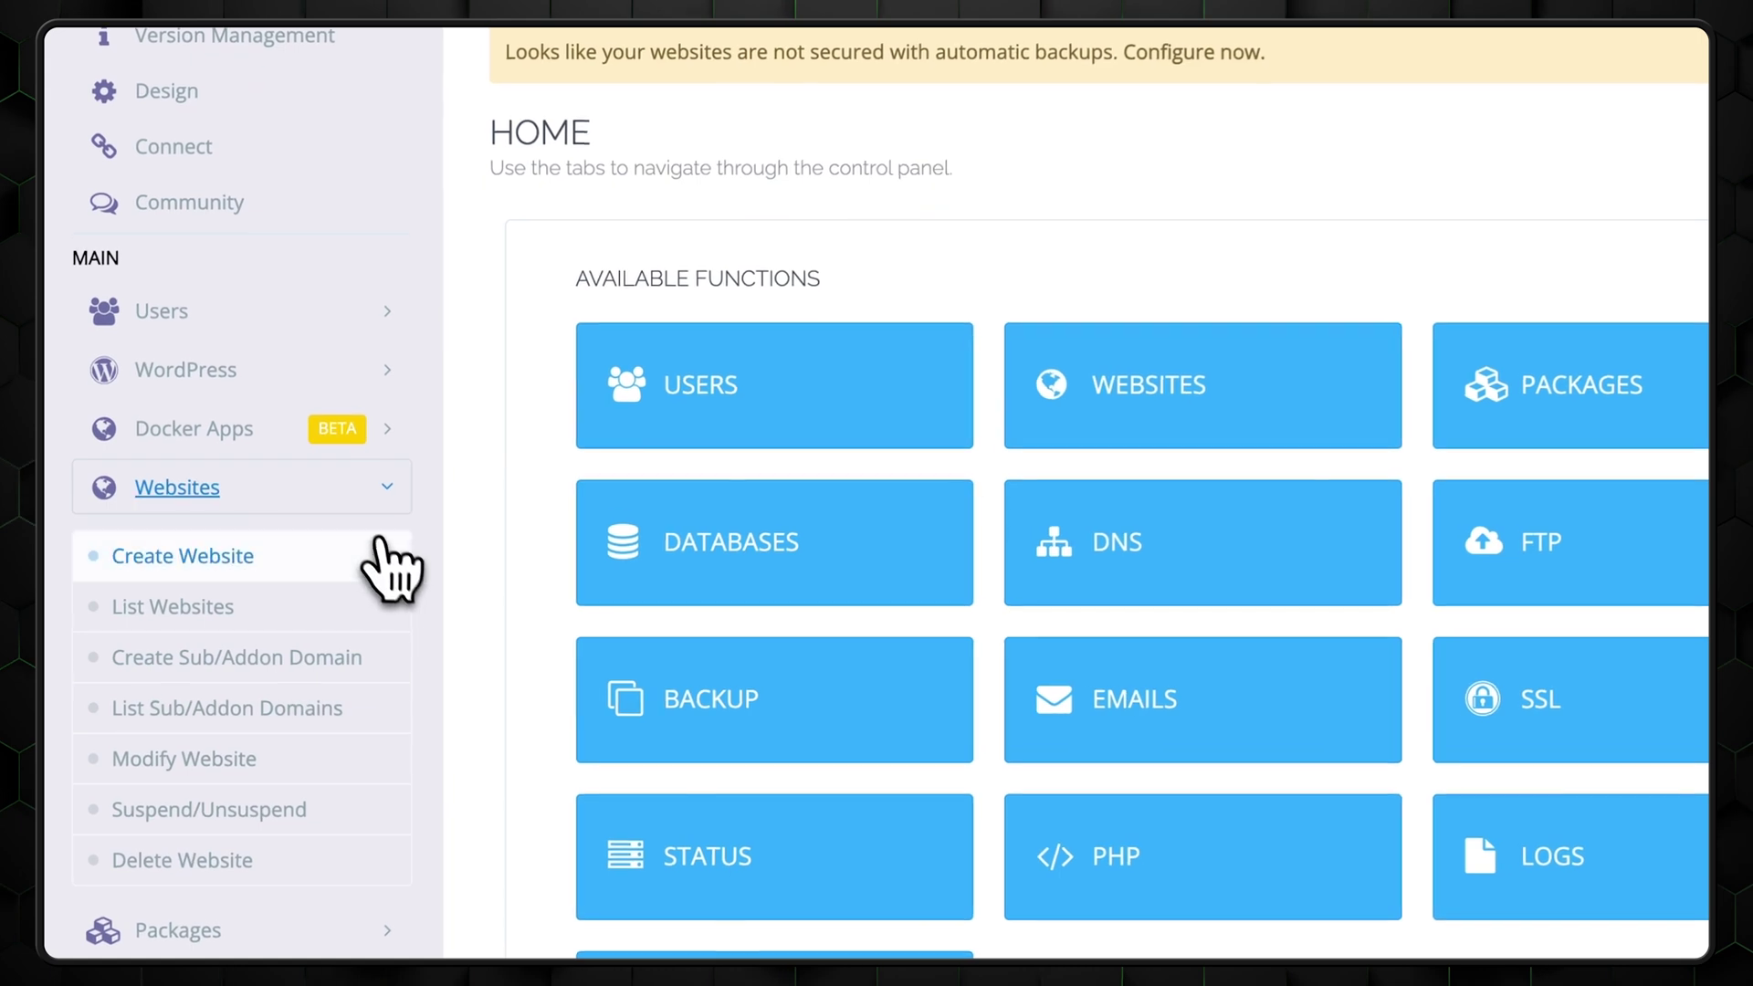
{"action": "left_click", "coordinate": [207, 611]}
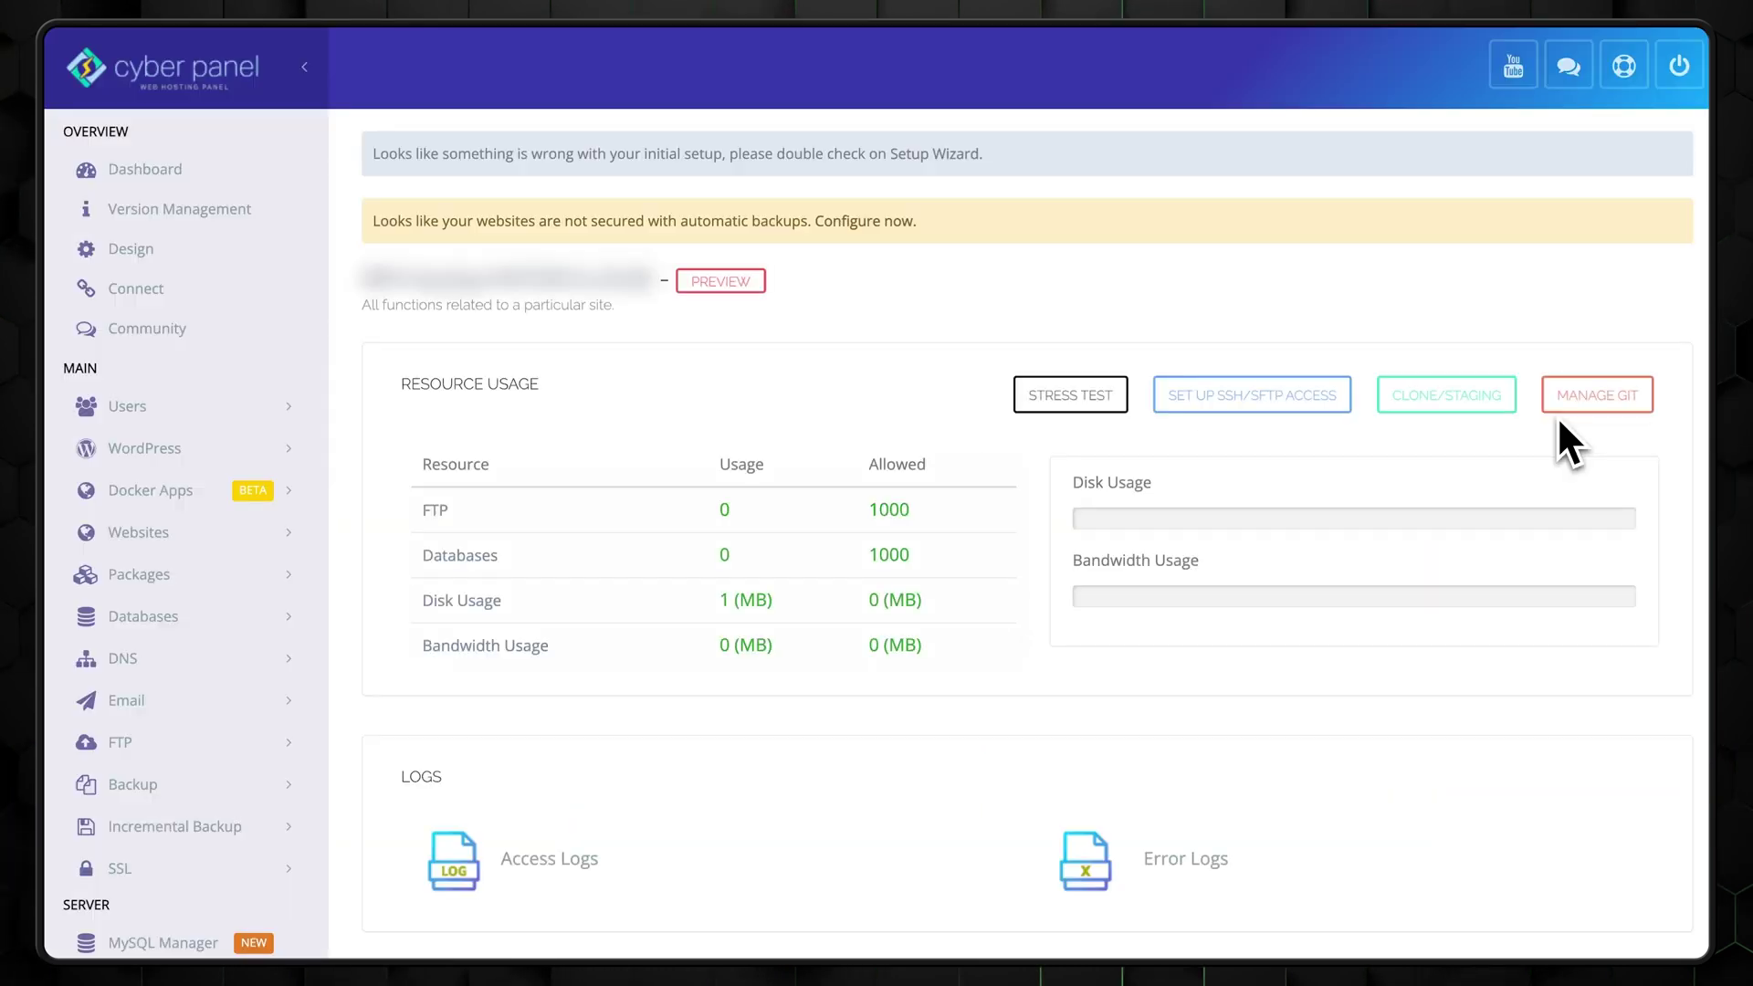
{"action": "scroll", "coordinate": [1526, 673], "scroll_direction": "down", "scroll_amount": 10}
{"action": "scroll", "coordinate": [1312, 821], "scroll_direction": "down", "scroll_amount": 5}
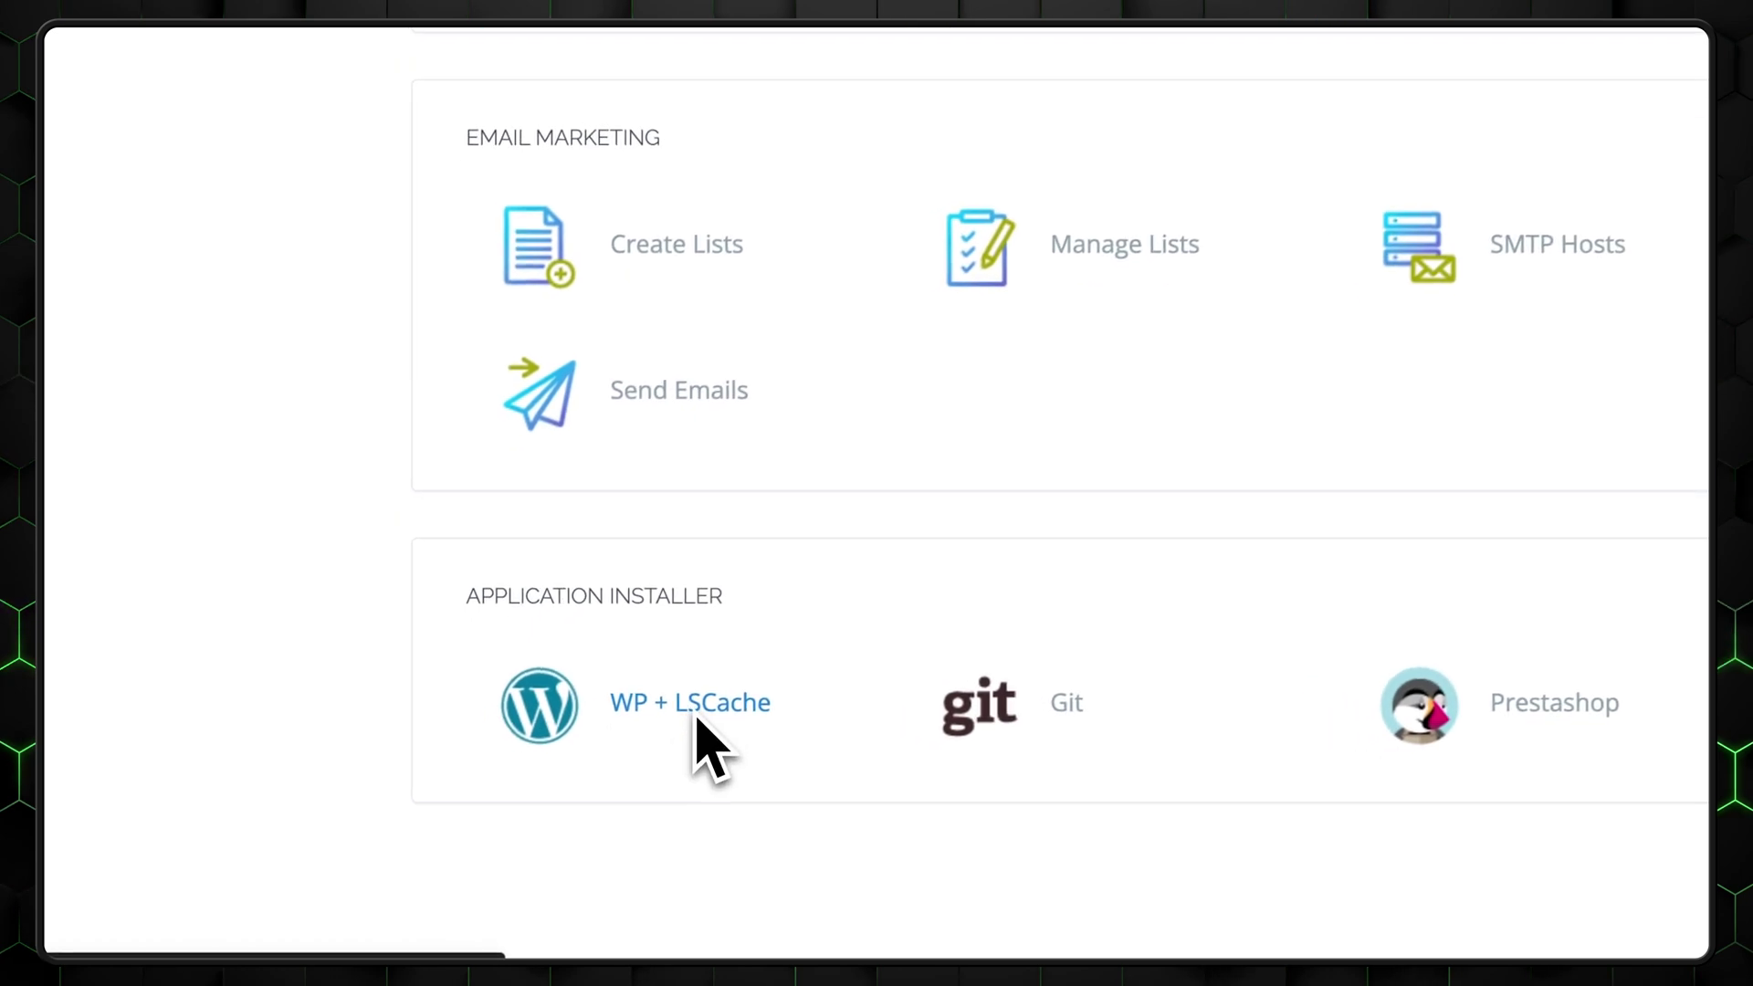
{"action": "left_click", "coordinate": [575, 776]}
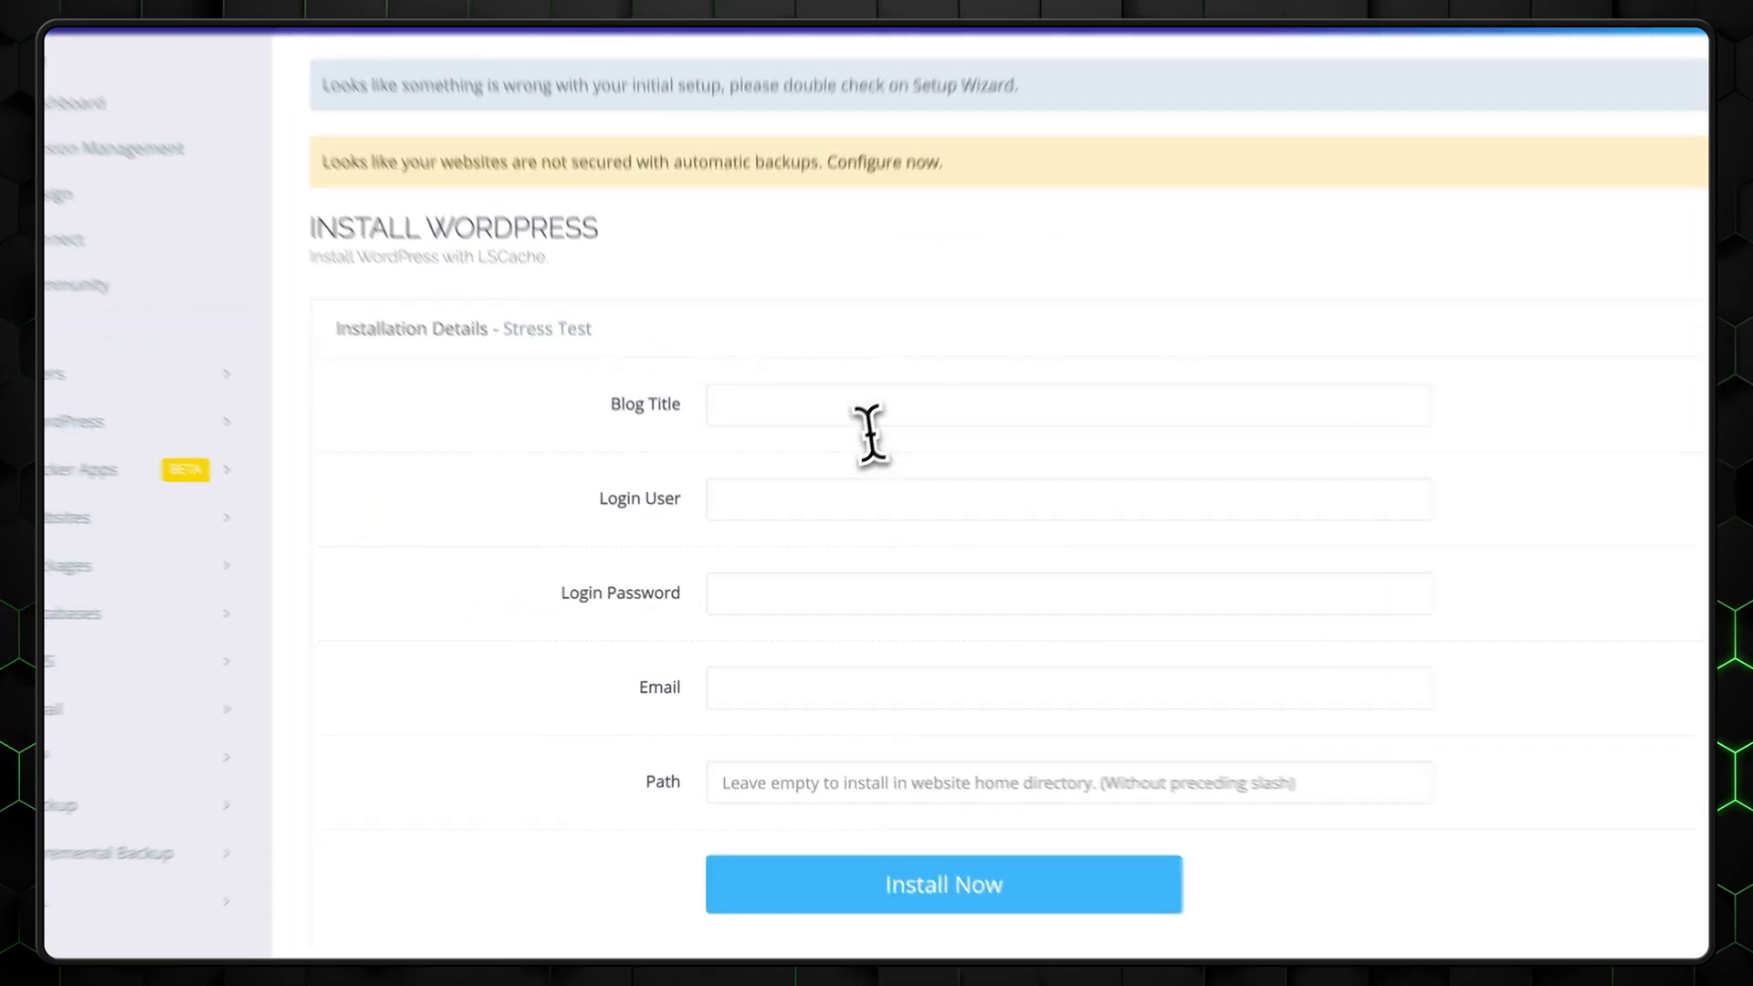
Install WordPress titled Cybernews with the admin username, password and e-mail
{"action": "left_click", "coordinate": [762, 415]}
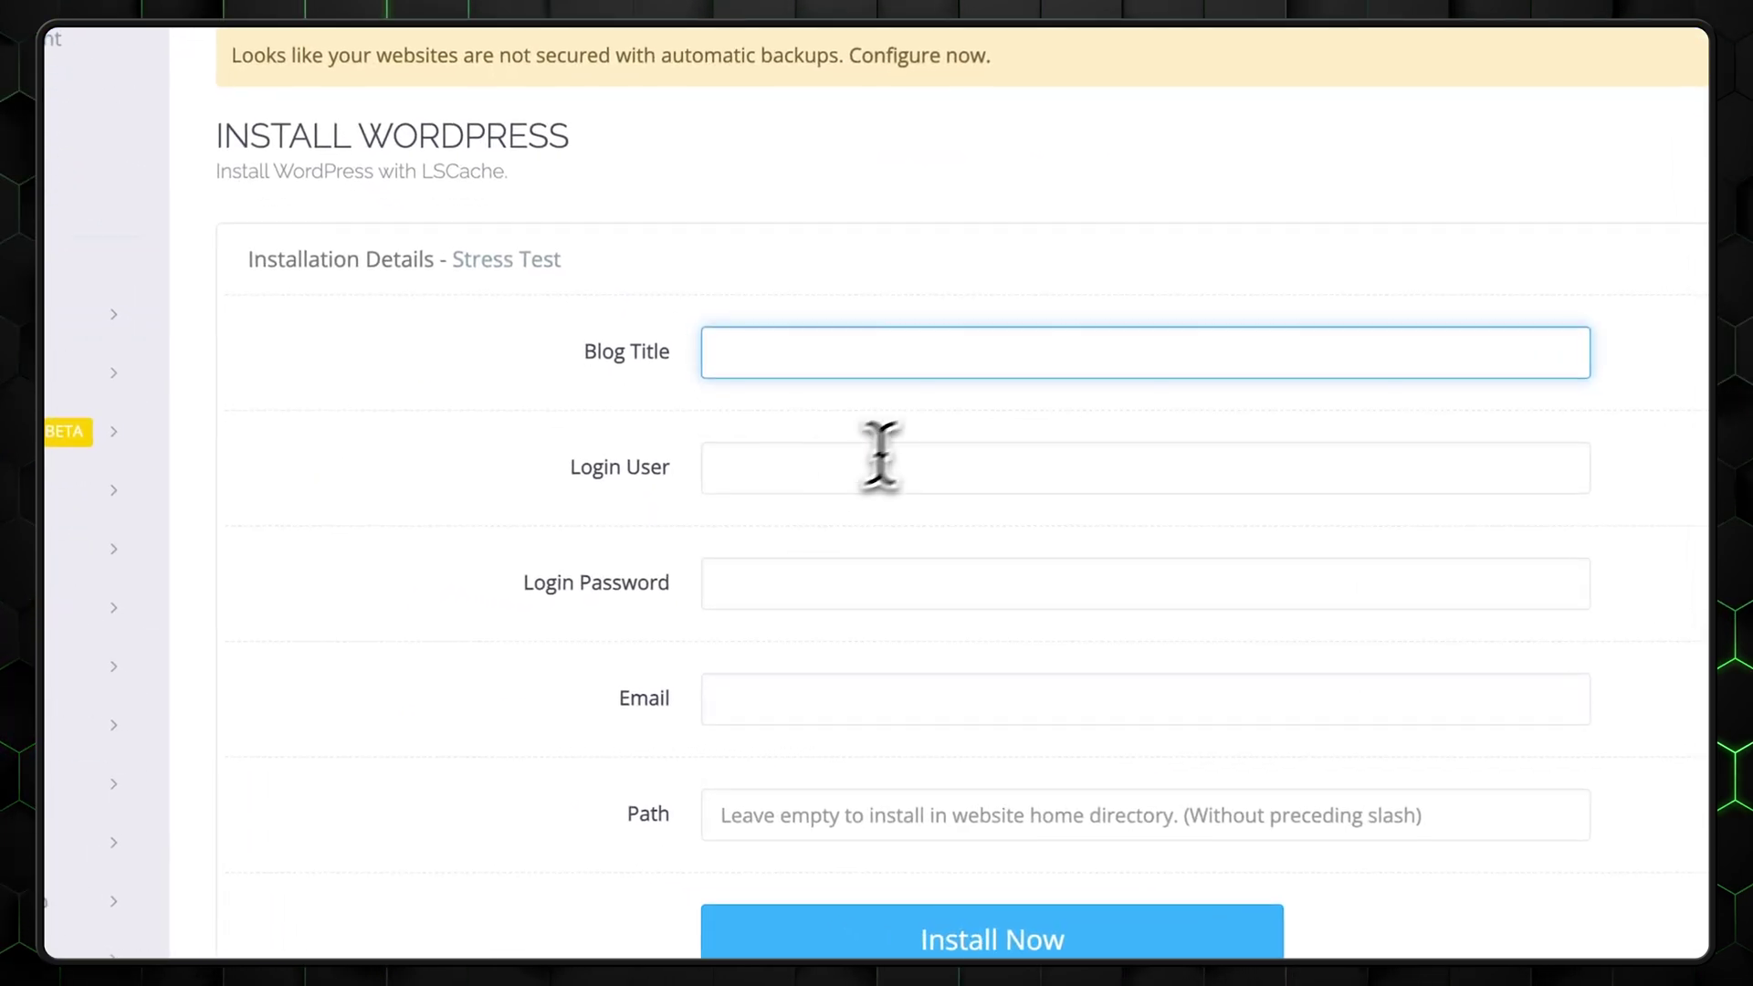
{"action": "left_click", "coordinate": [852, 493]}
{"action": "left_click", "coordinate": [765, 597]}
{"action": "left_click", "coordinate": [754, 703]}
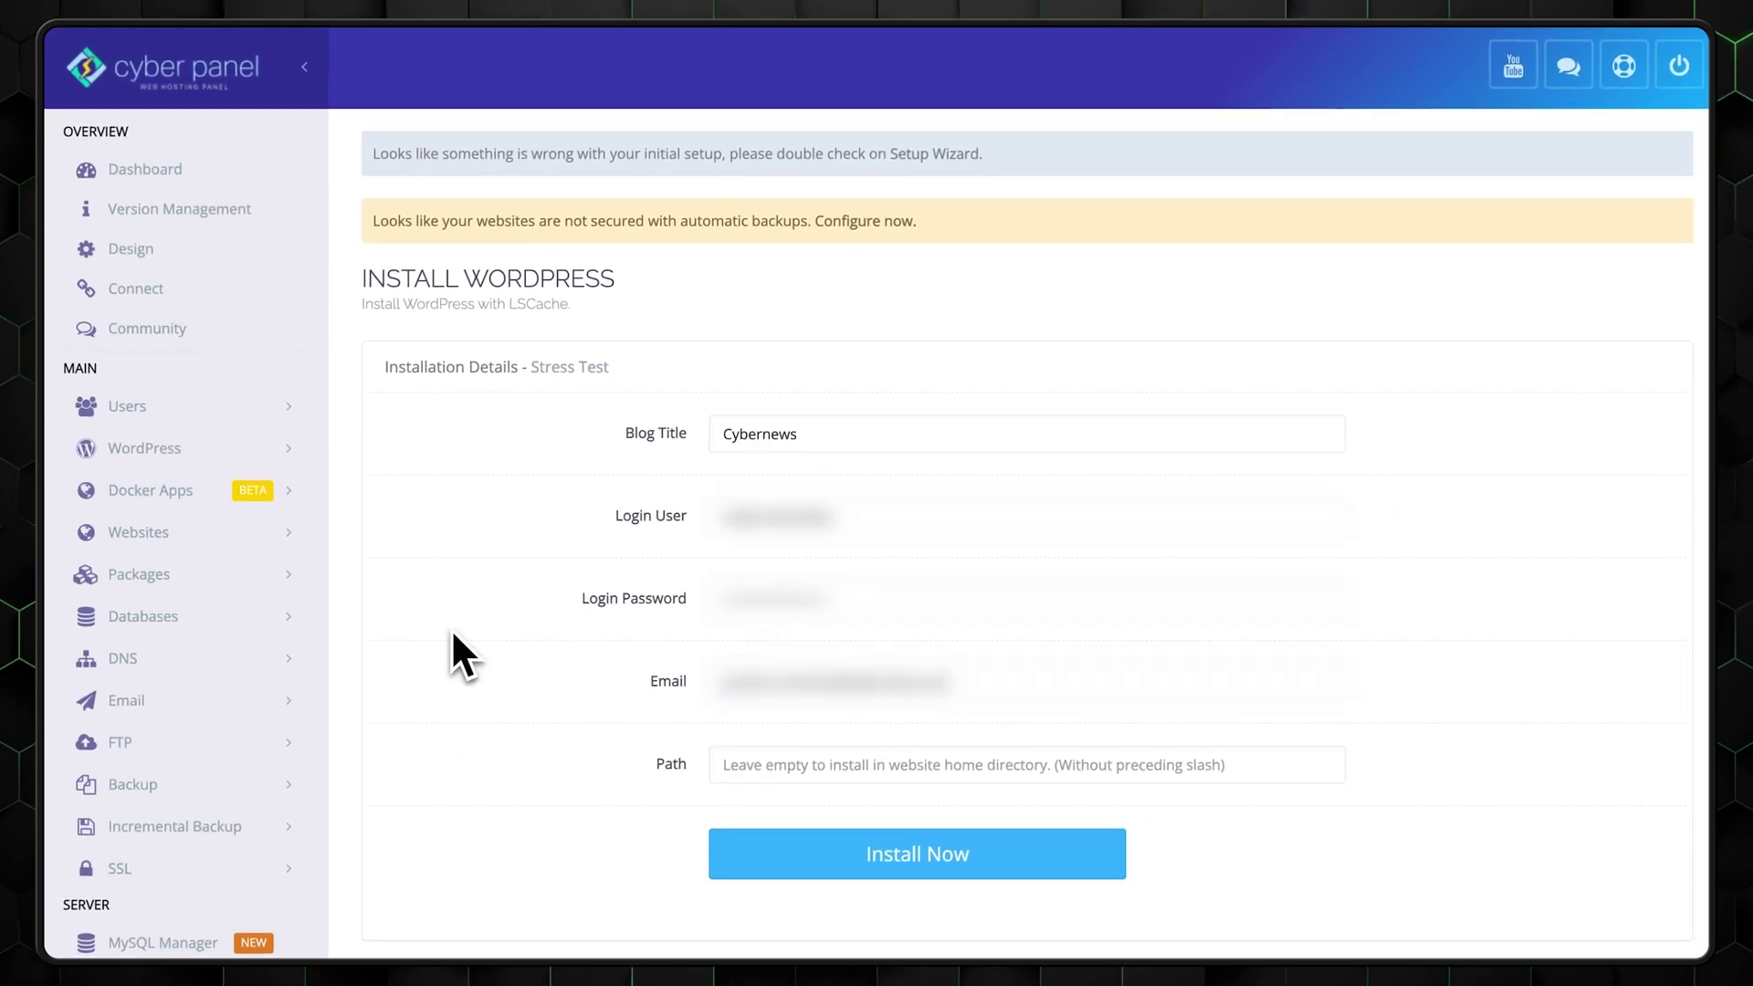
{"action": "left_click", "coordinate": [1066, 858]}
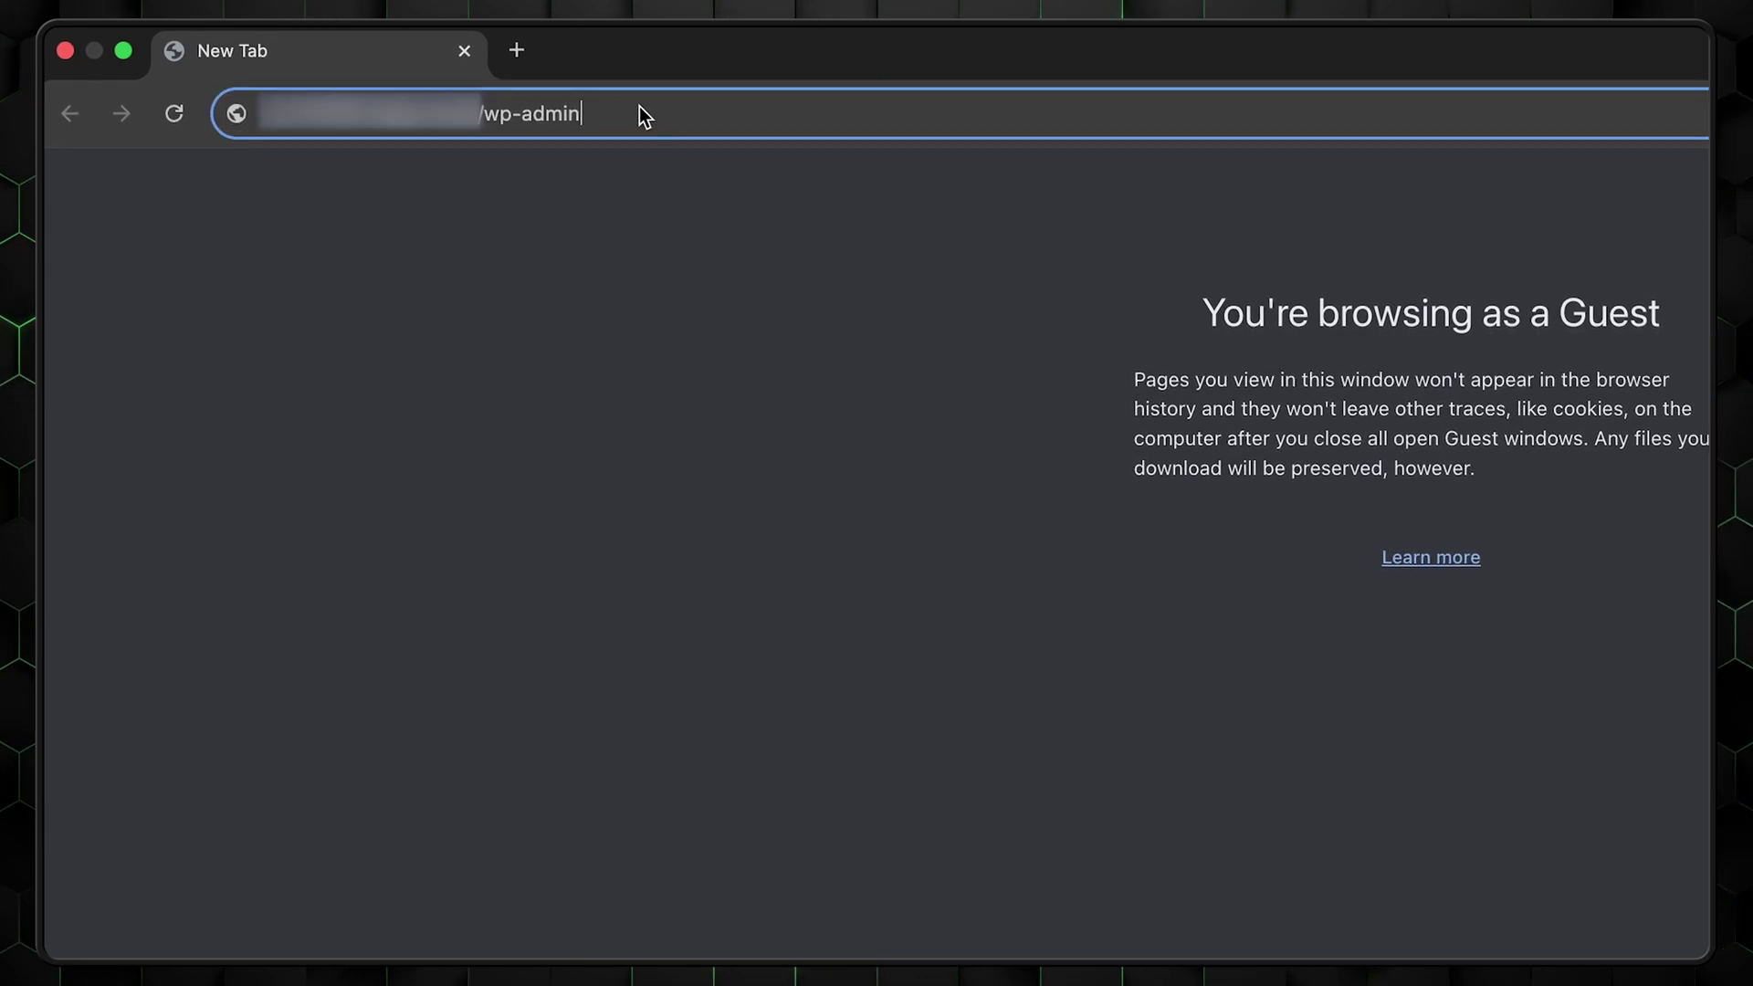
Edit the site's /wp-admin address in the address bar to reach the WordPress login
{"action": "left_click_drag", "start_coordinate": [573, 233], "coordinate": [424, 252]}
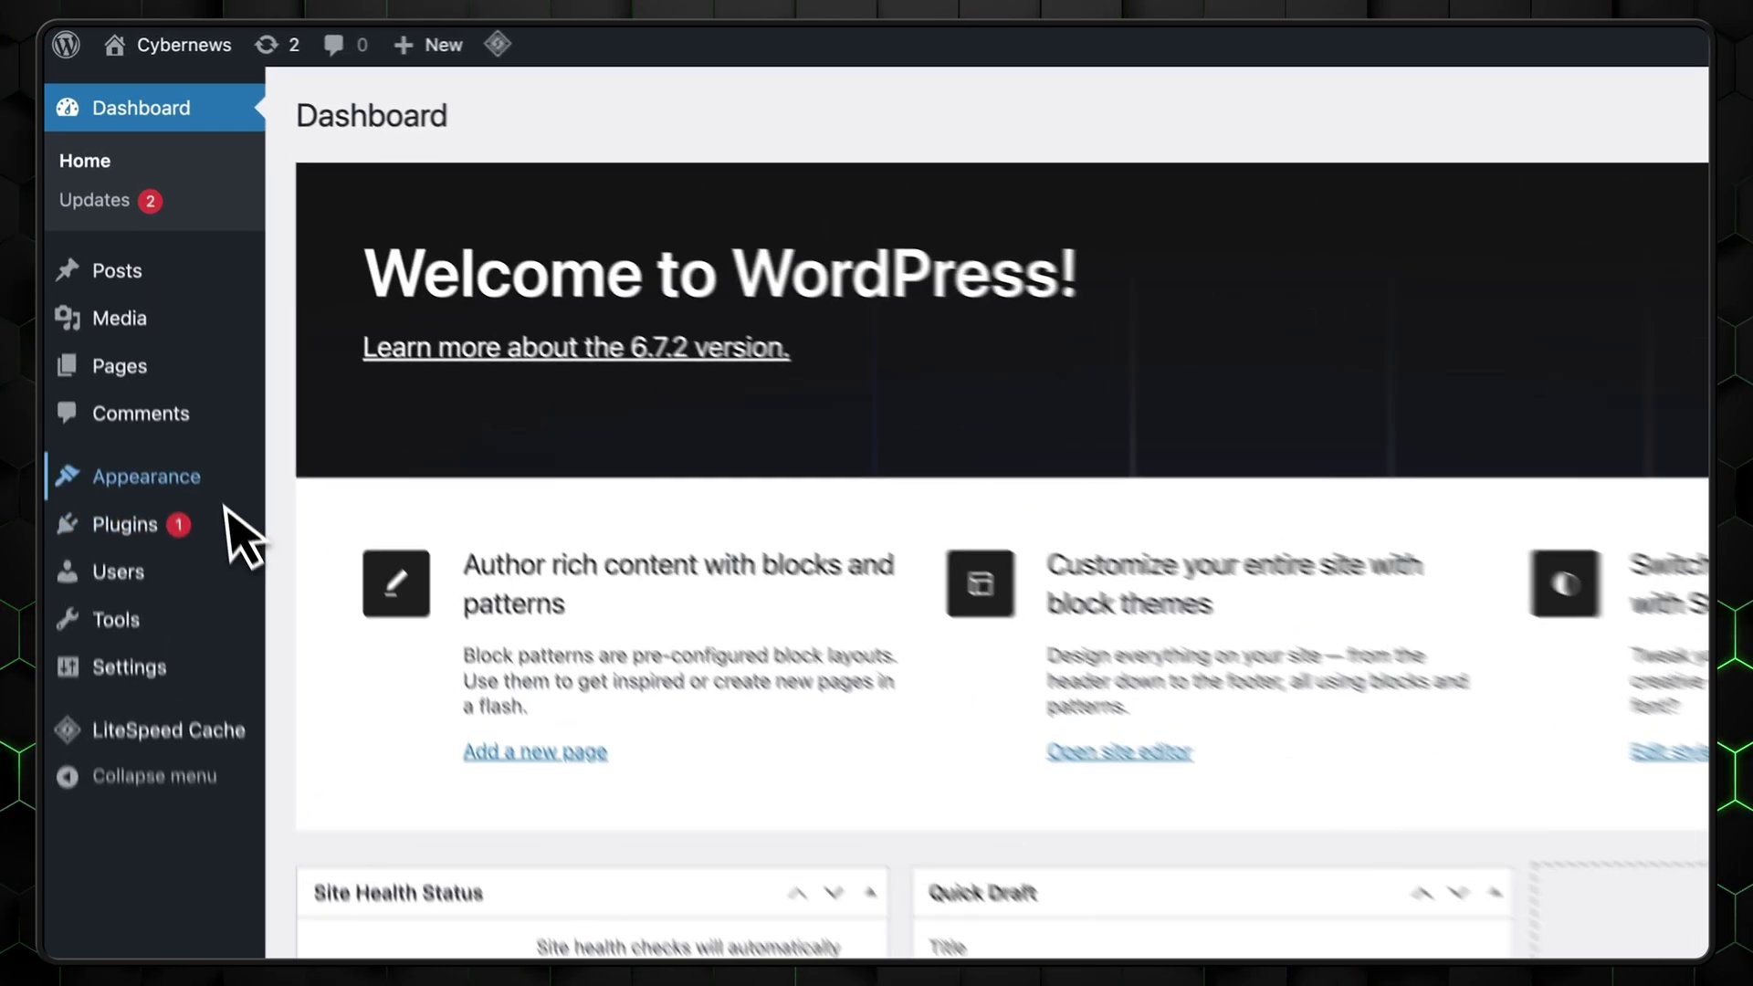
Browse Appearance > Themes > Add New Theme and open the Astra theme preview
{"action": "mouse_move", "coordinate": [123, 389]}
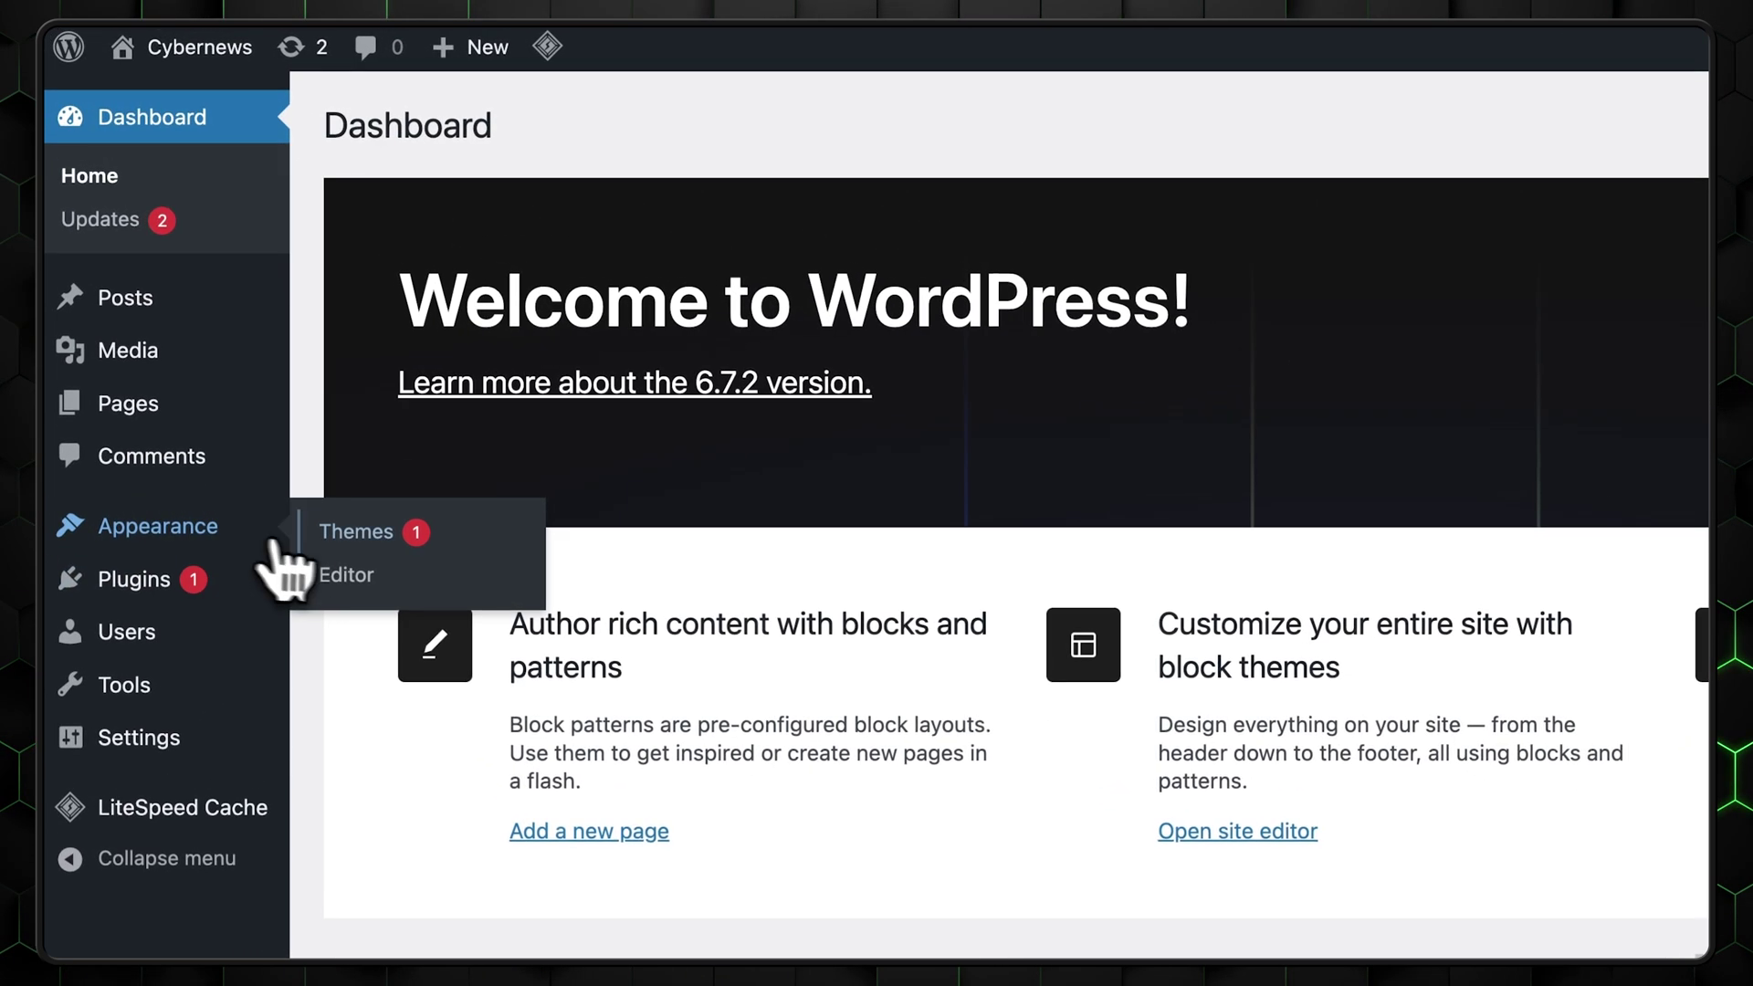
{"action": "left_click", "coordinate": [361, 540]}
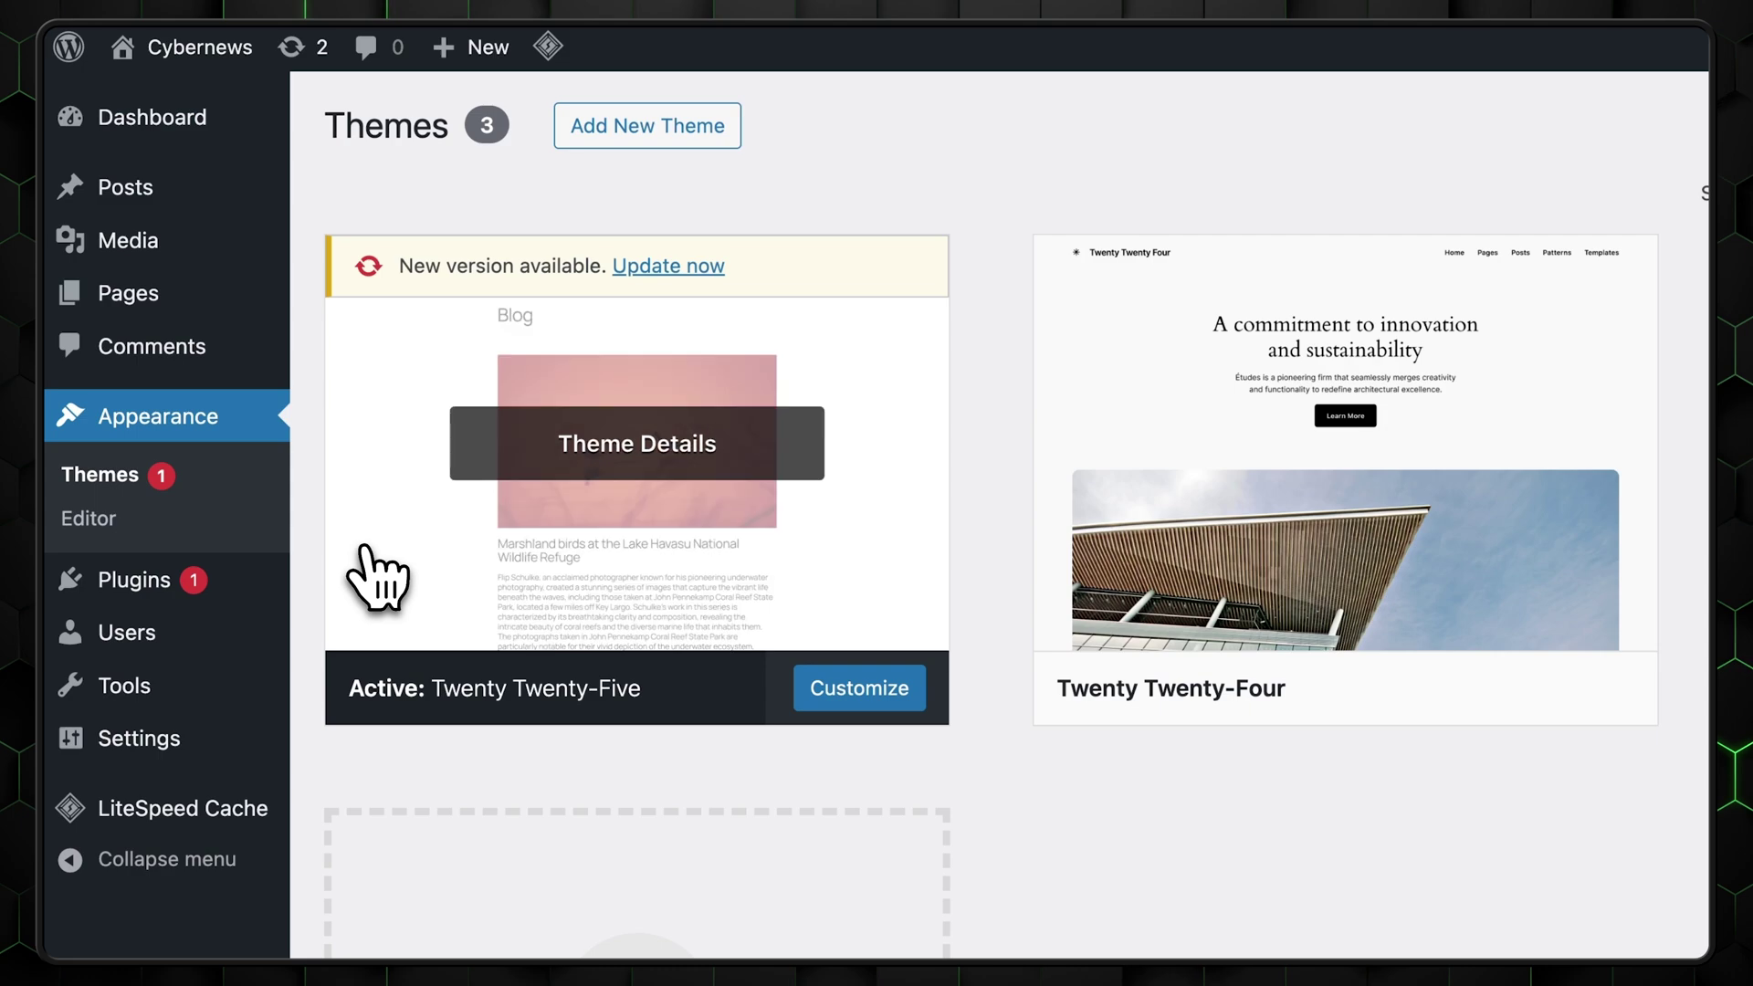
{"action": "left_click", "coordinate": [671, 142]}
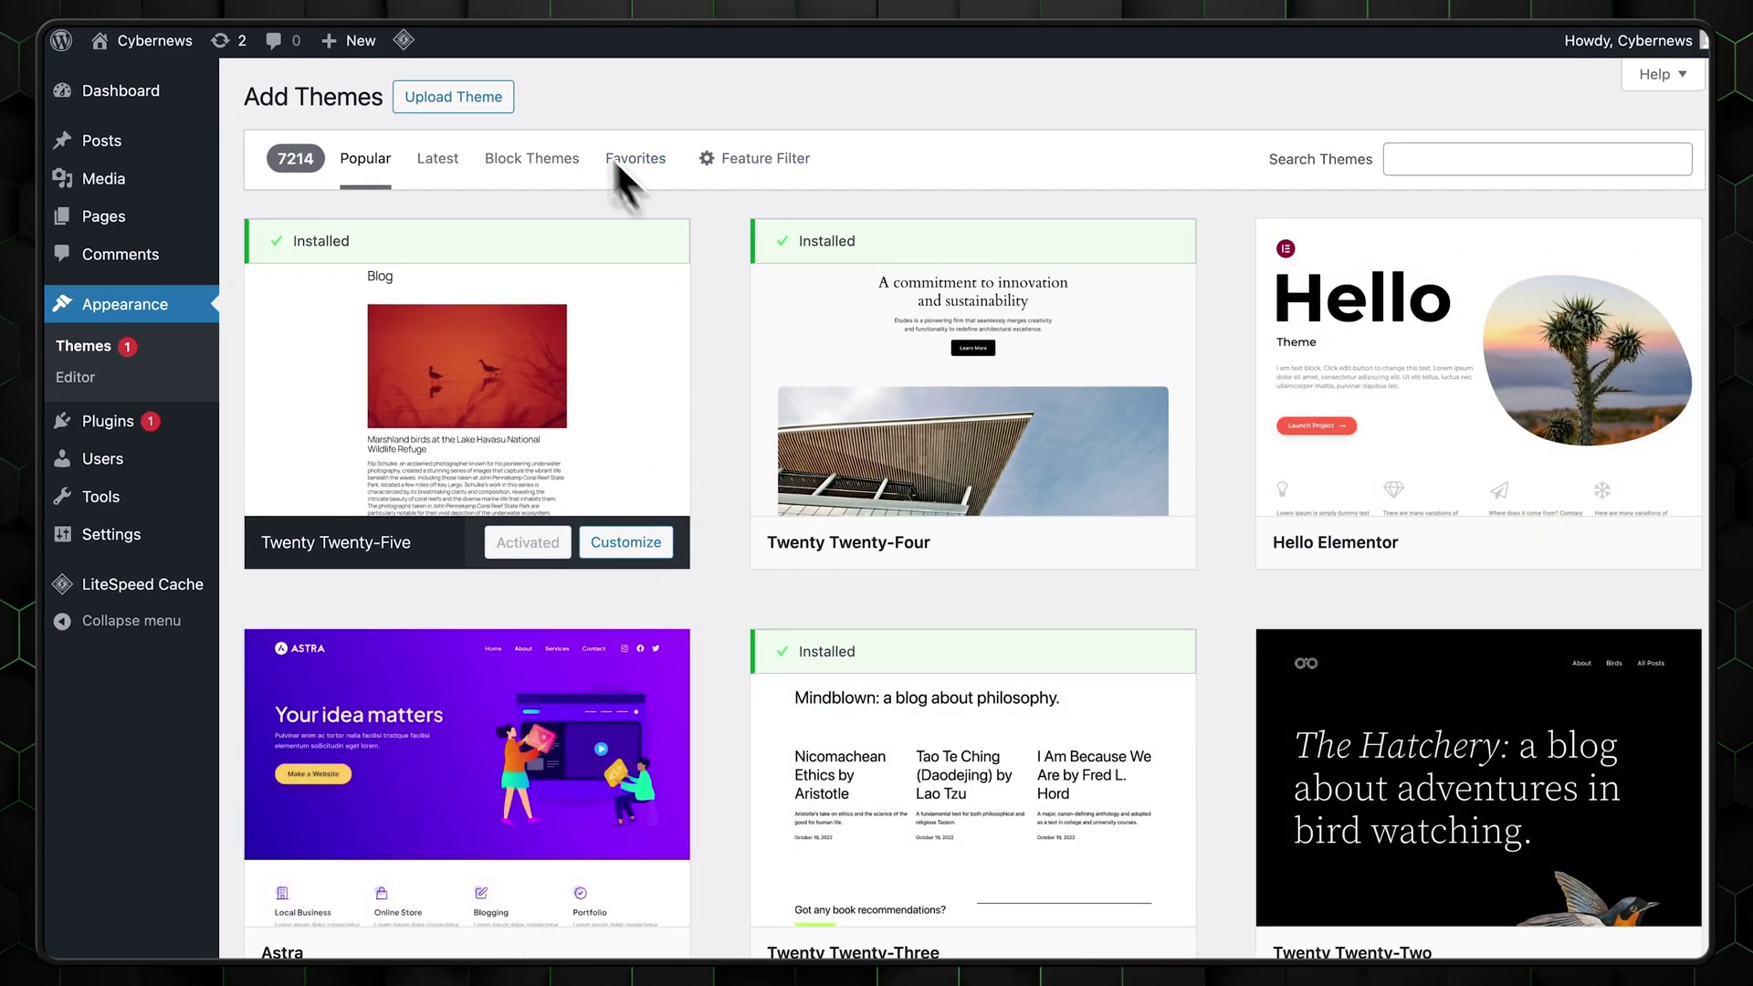
{"action": "left_click", "coordinate": [422, 98]}
{"action": "left_click", "coordinate": [421, 98]}
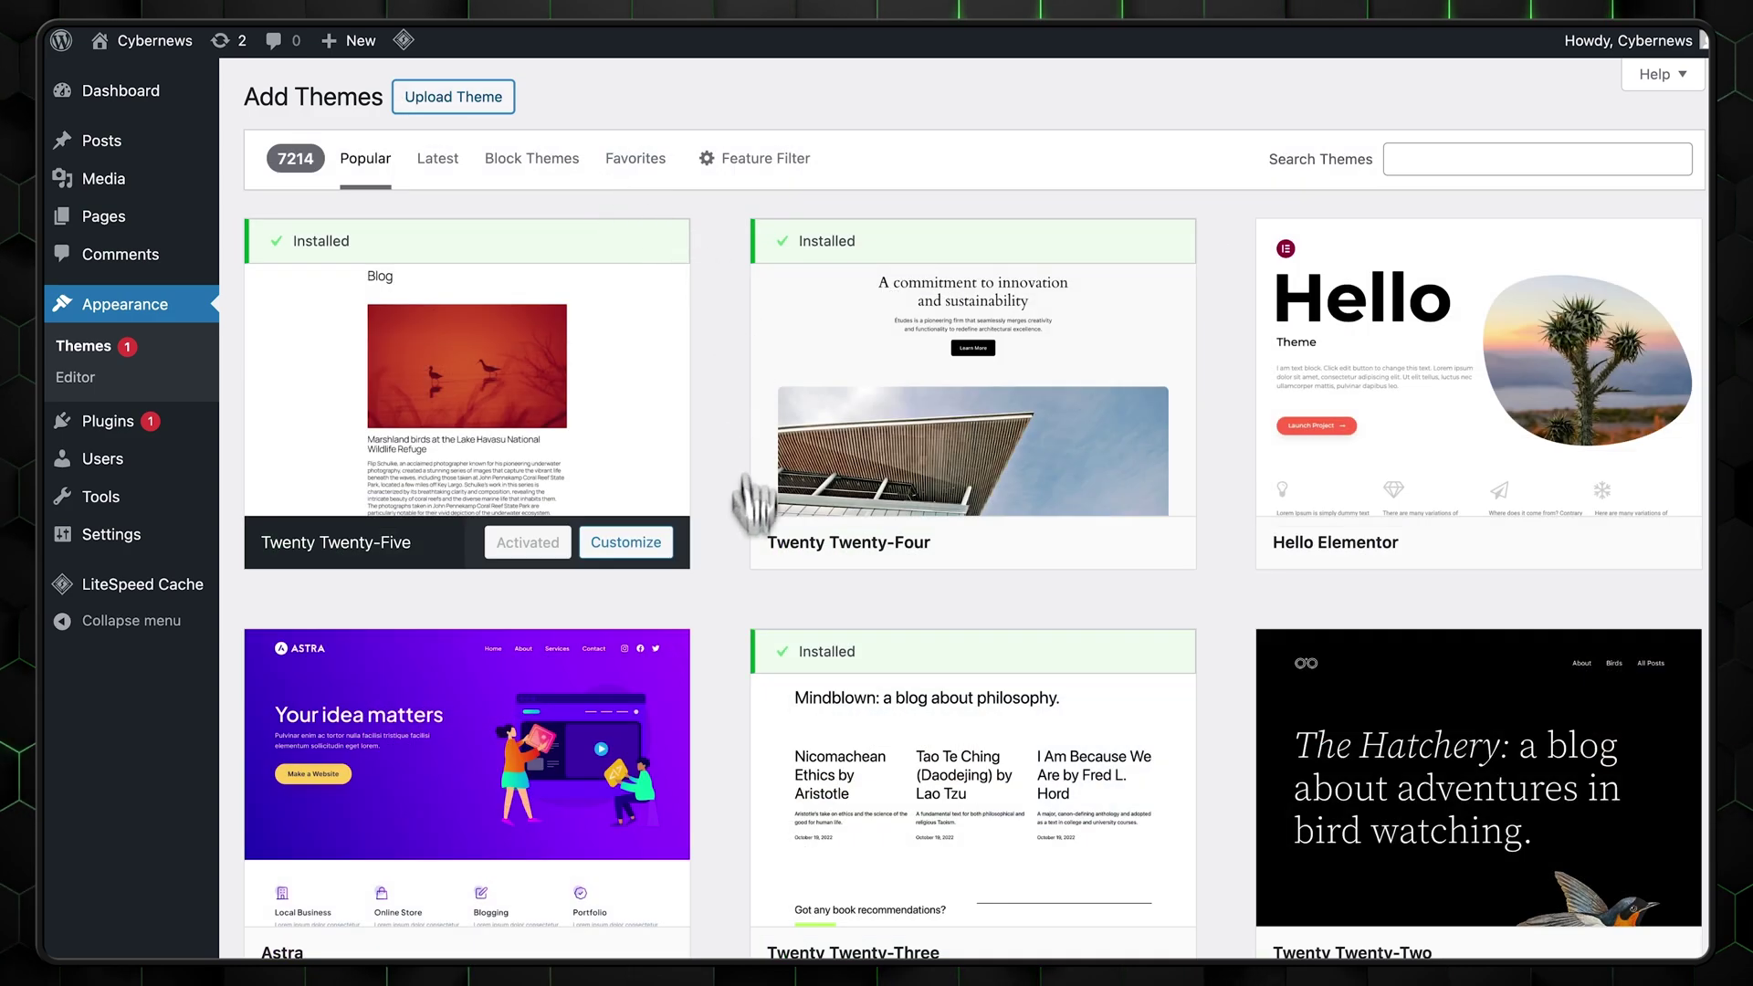
{"action": "scroll", "coordinate": [740, 639], "scroll_direction": "down", "scroll_amount": 5}
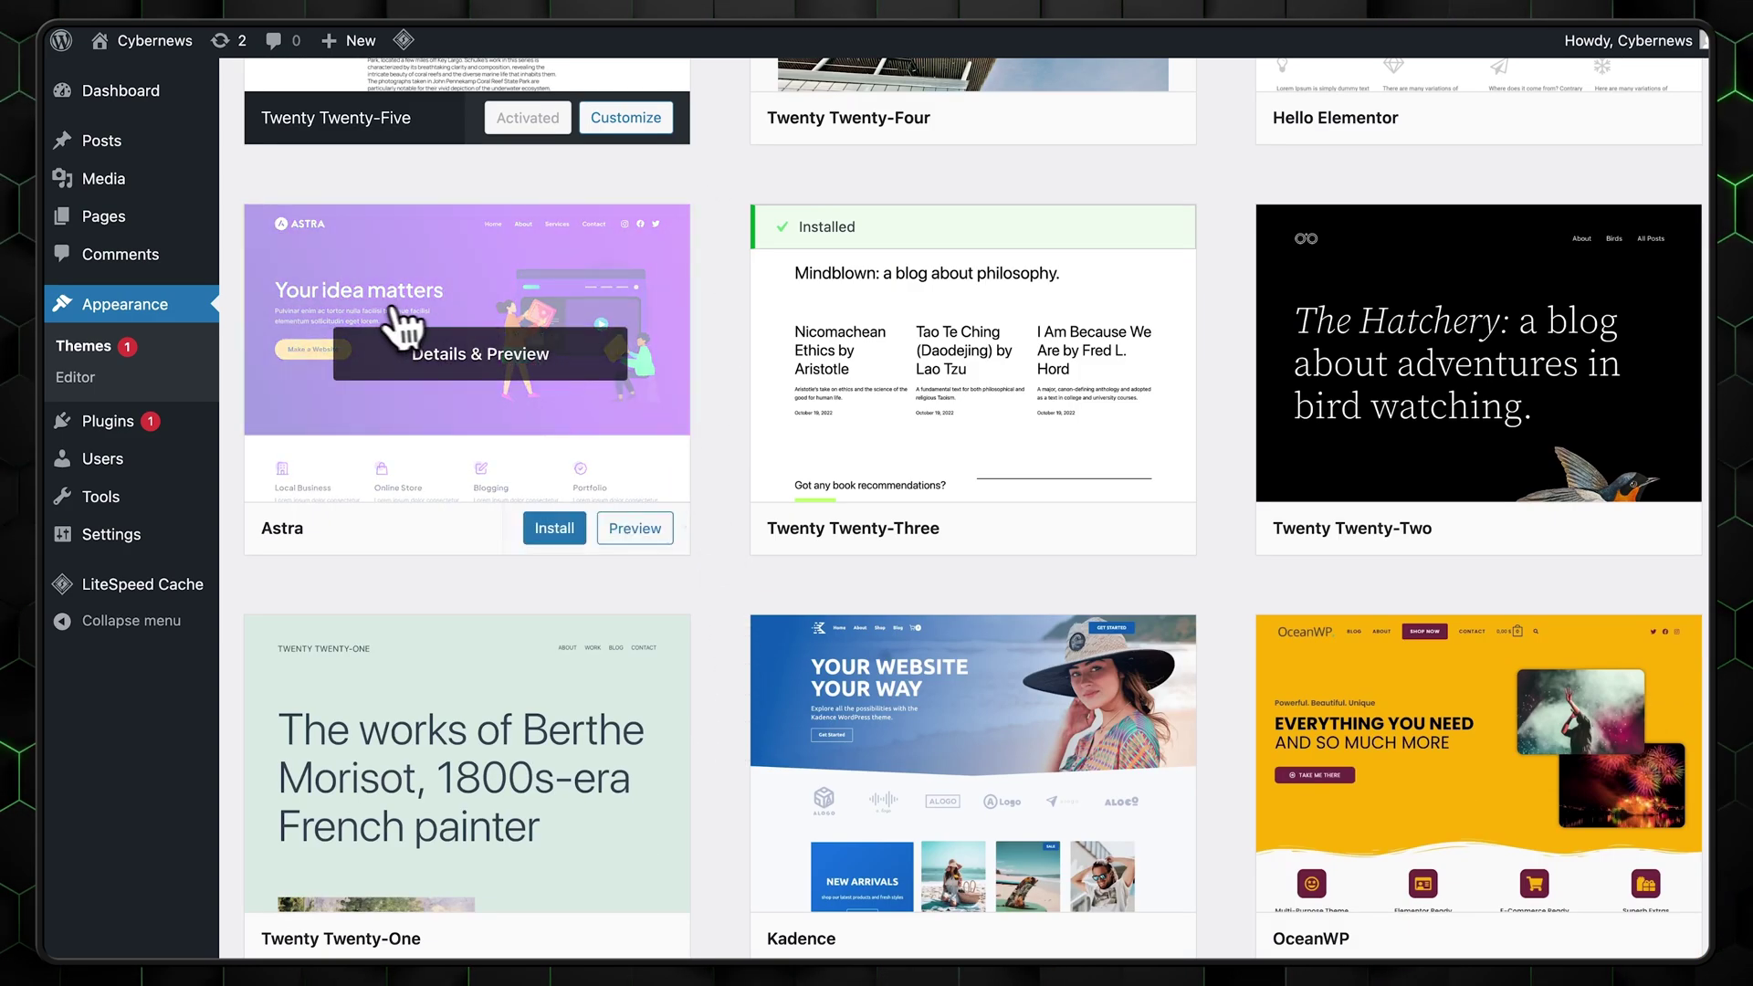
{"action": "scroll", "coordinate": [502, 338], "scroll_direction": "down", "scroll_amount": 3}
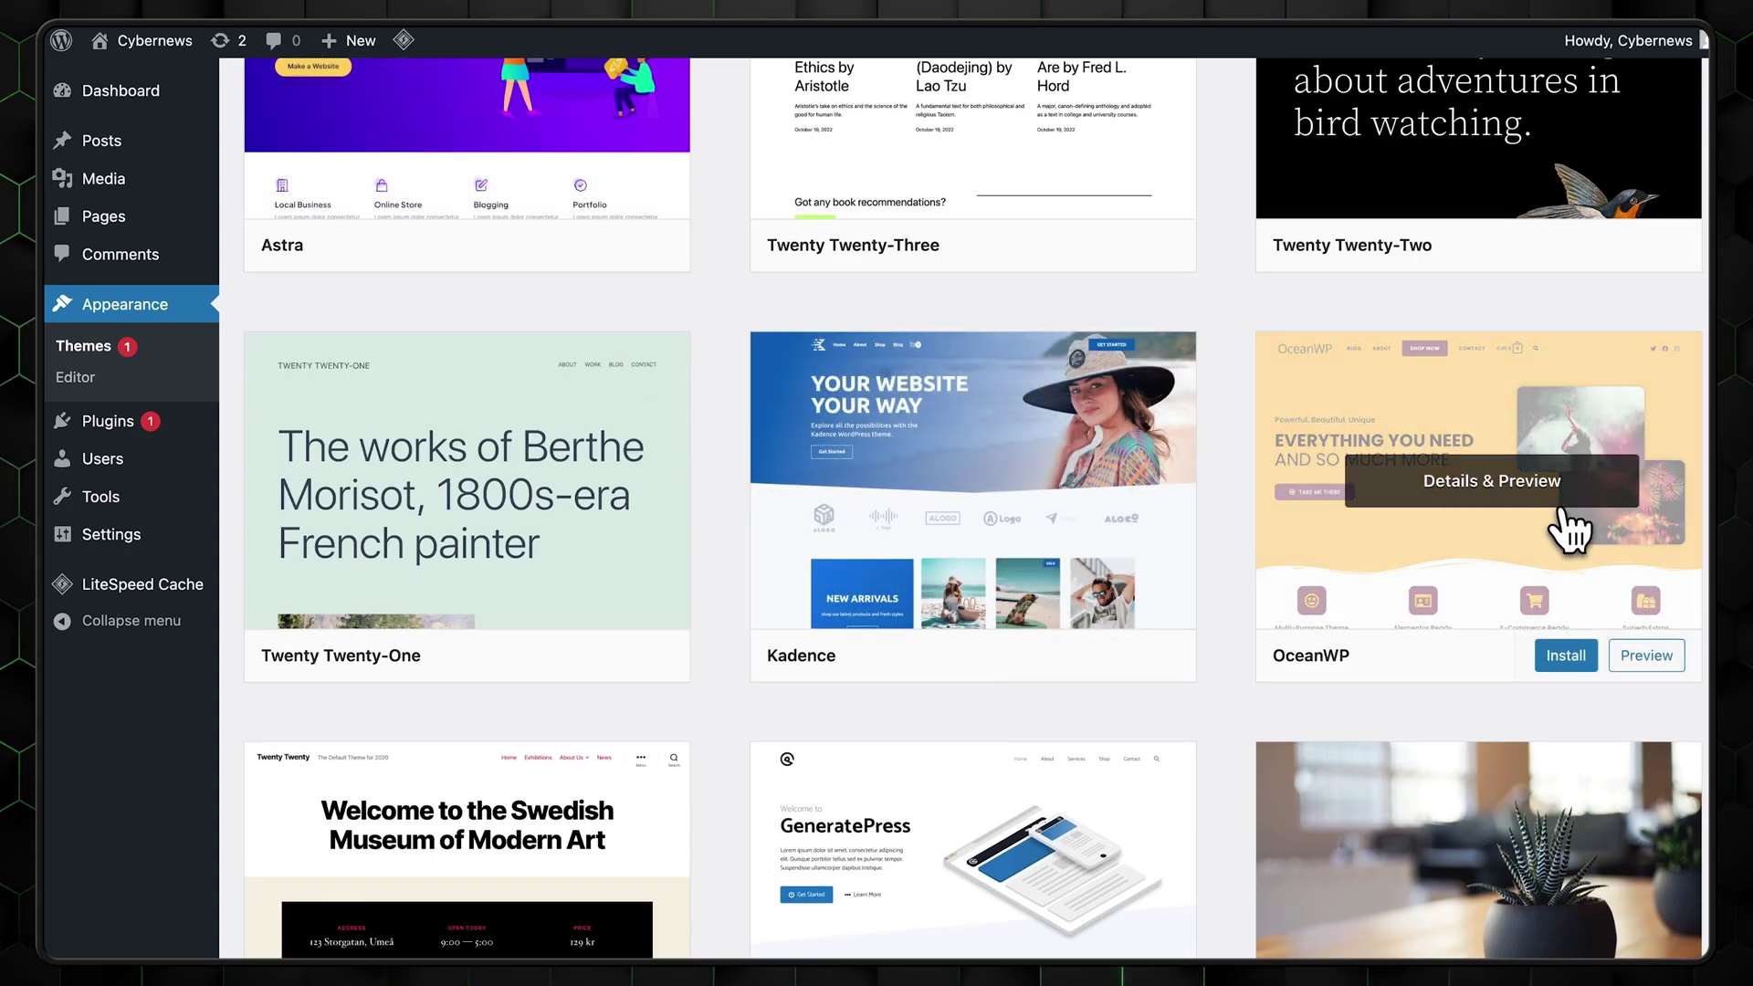
{"action": "scroll", "coordinate": [1569, 534], "scroll_direction": "up", "scroll_amount": 8}
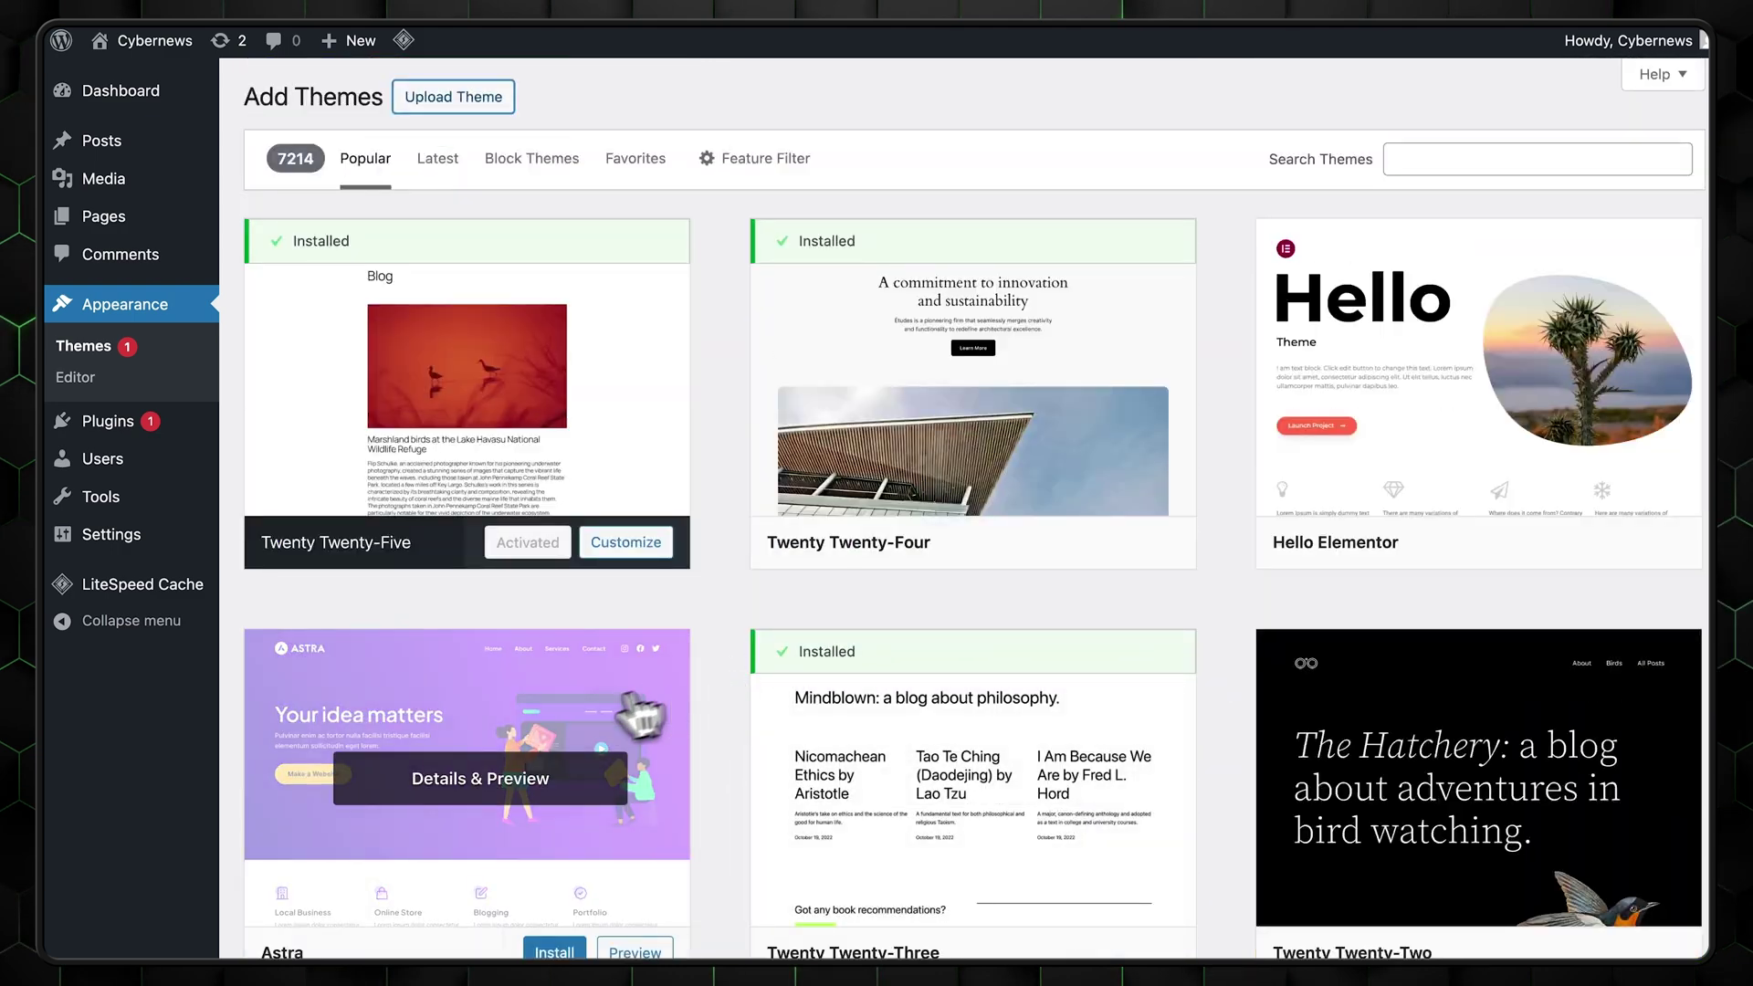
{"action": "left_click", "coordinate": [473, 780]}
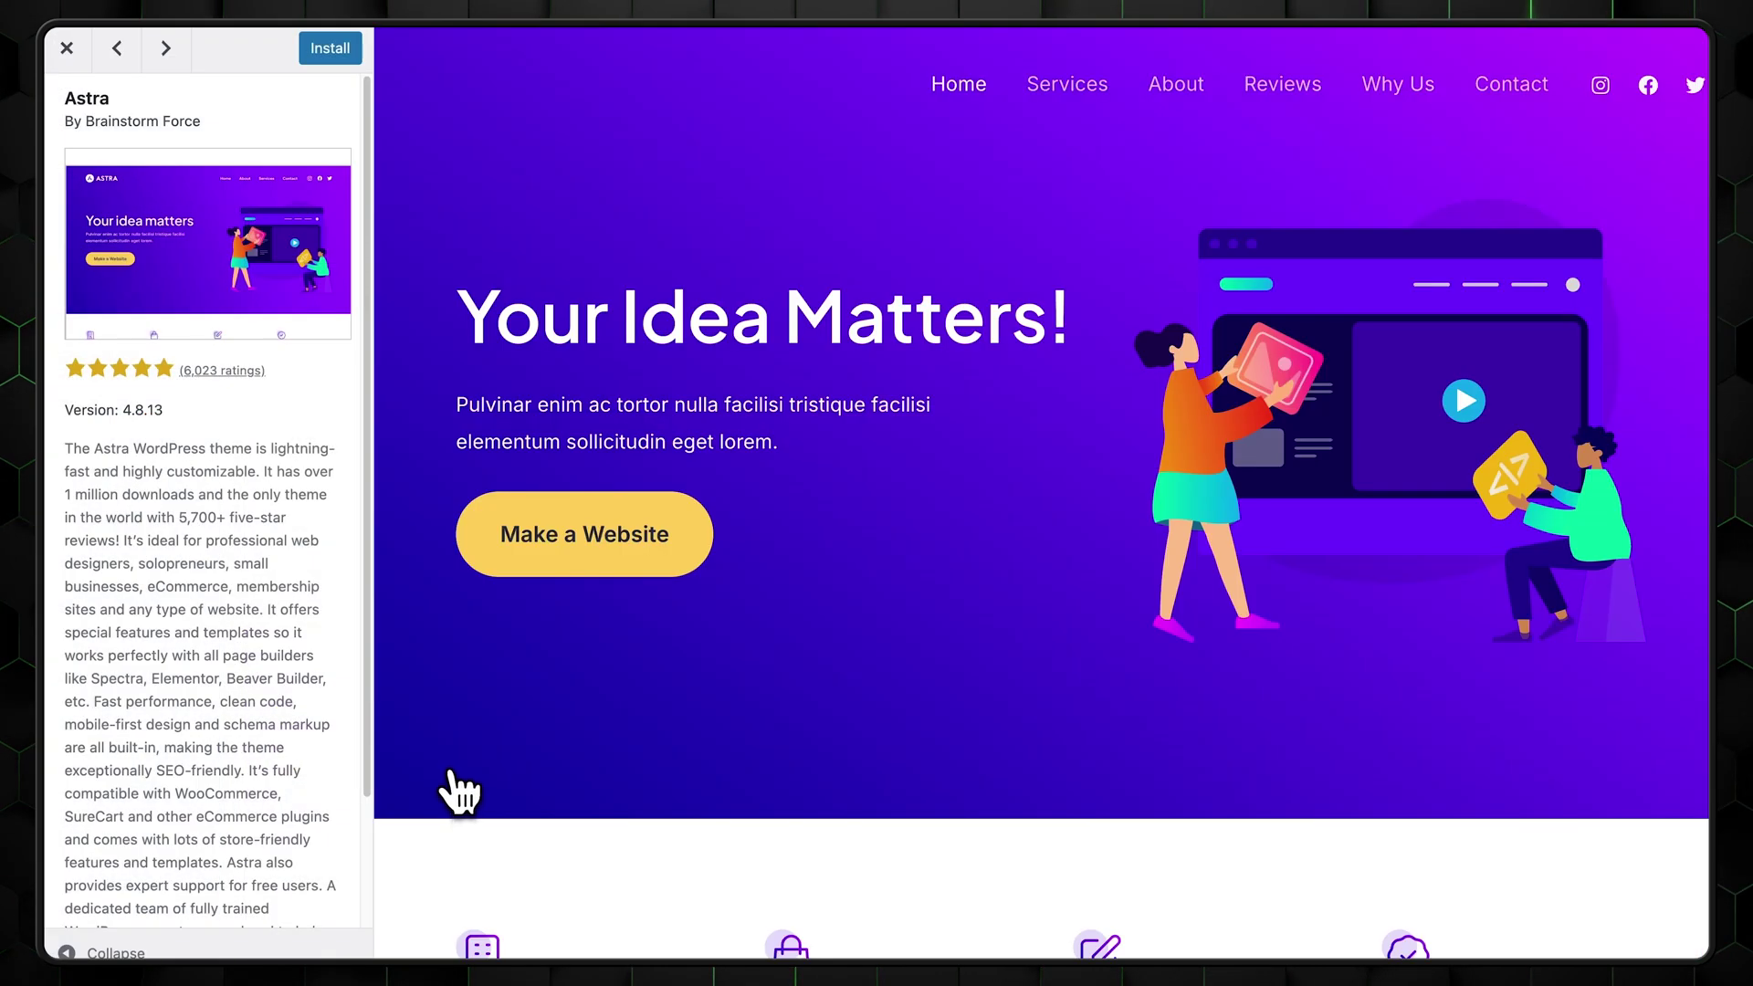
Preview the next theme, Twenty Twenty
{"action": "key", "text": "Right"}
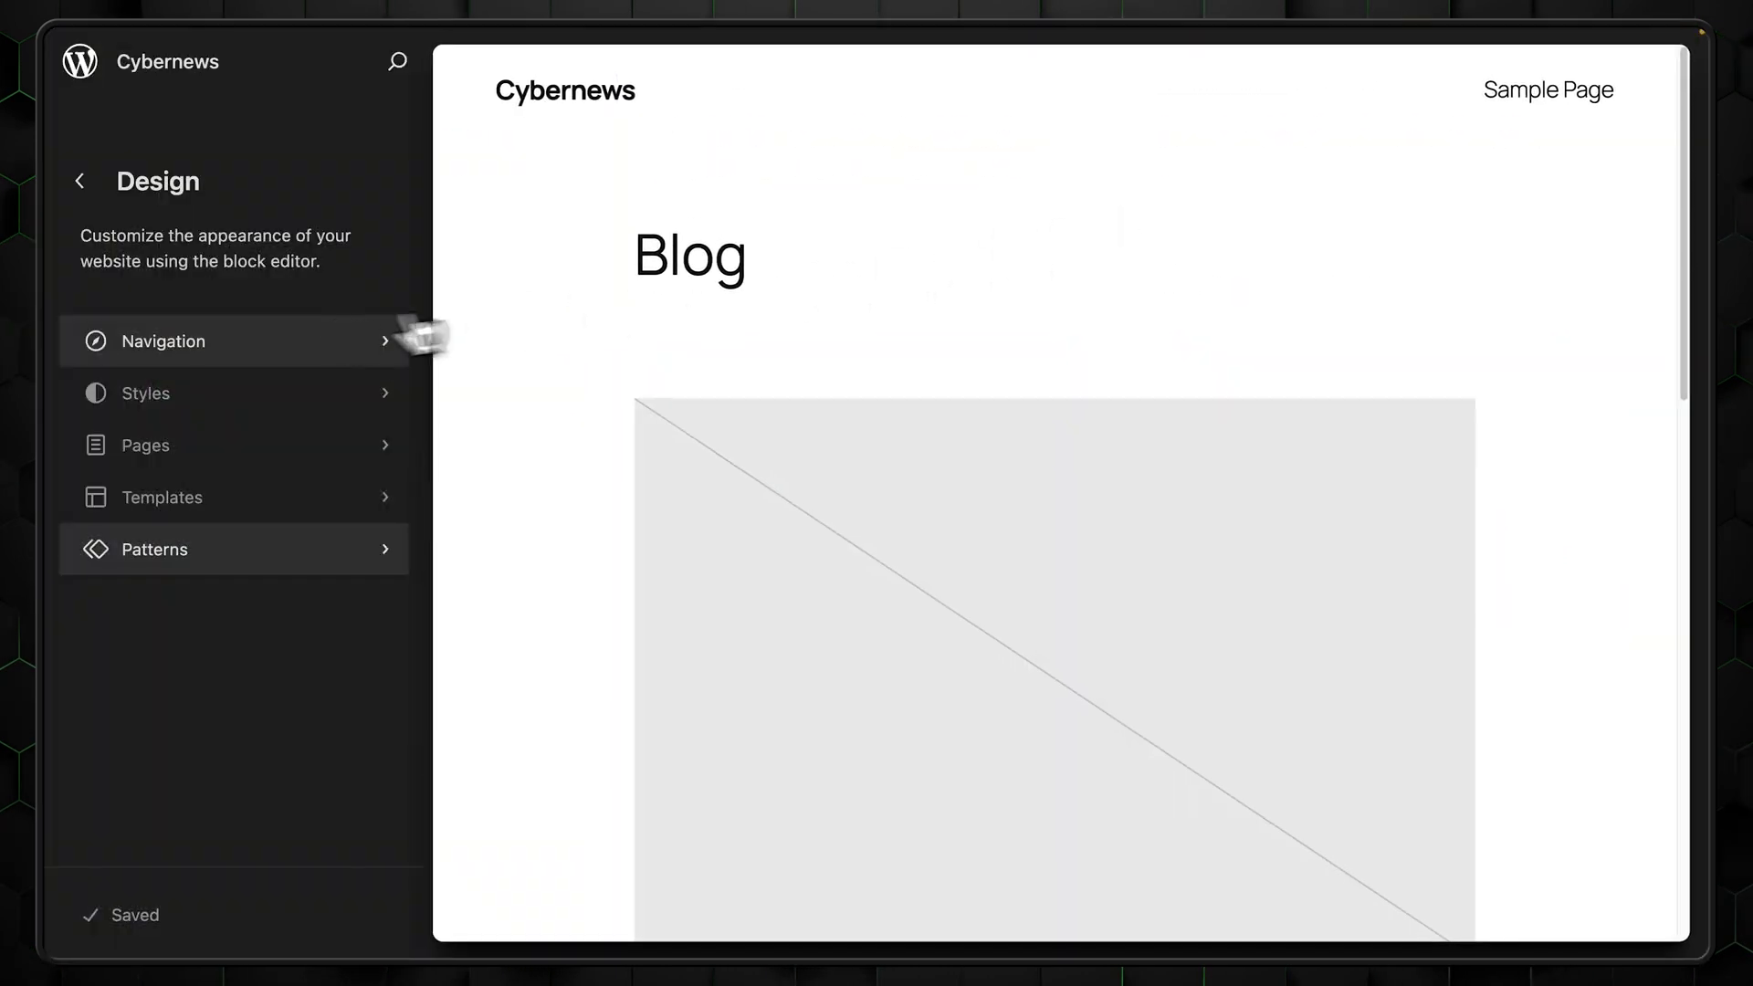
Browse the site editor's Navigation settings and theme style variations
{"action": "left_click", "coordinate": [402, 337]}
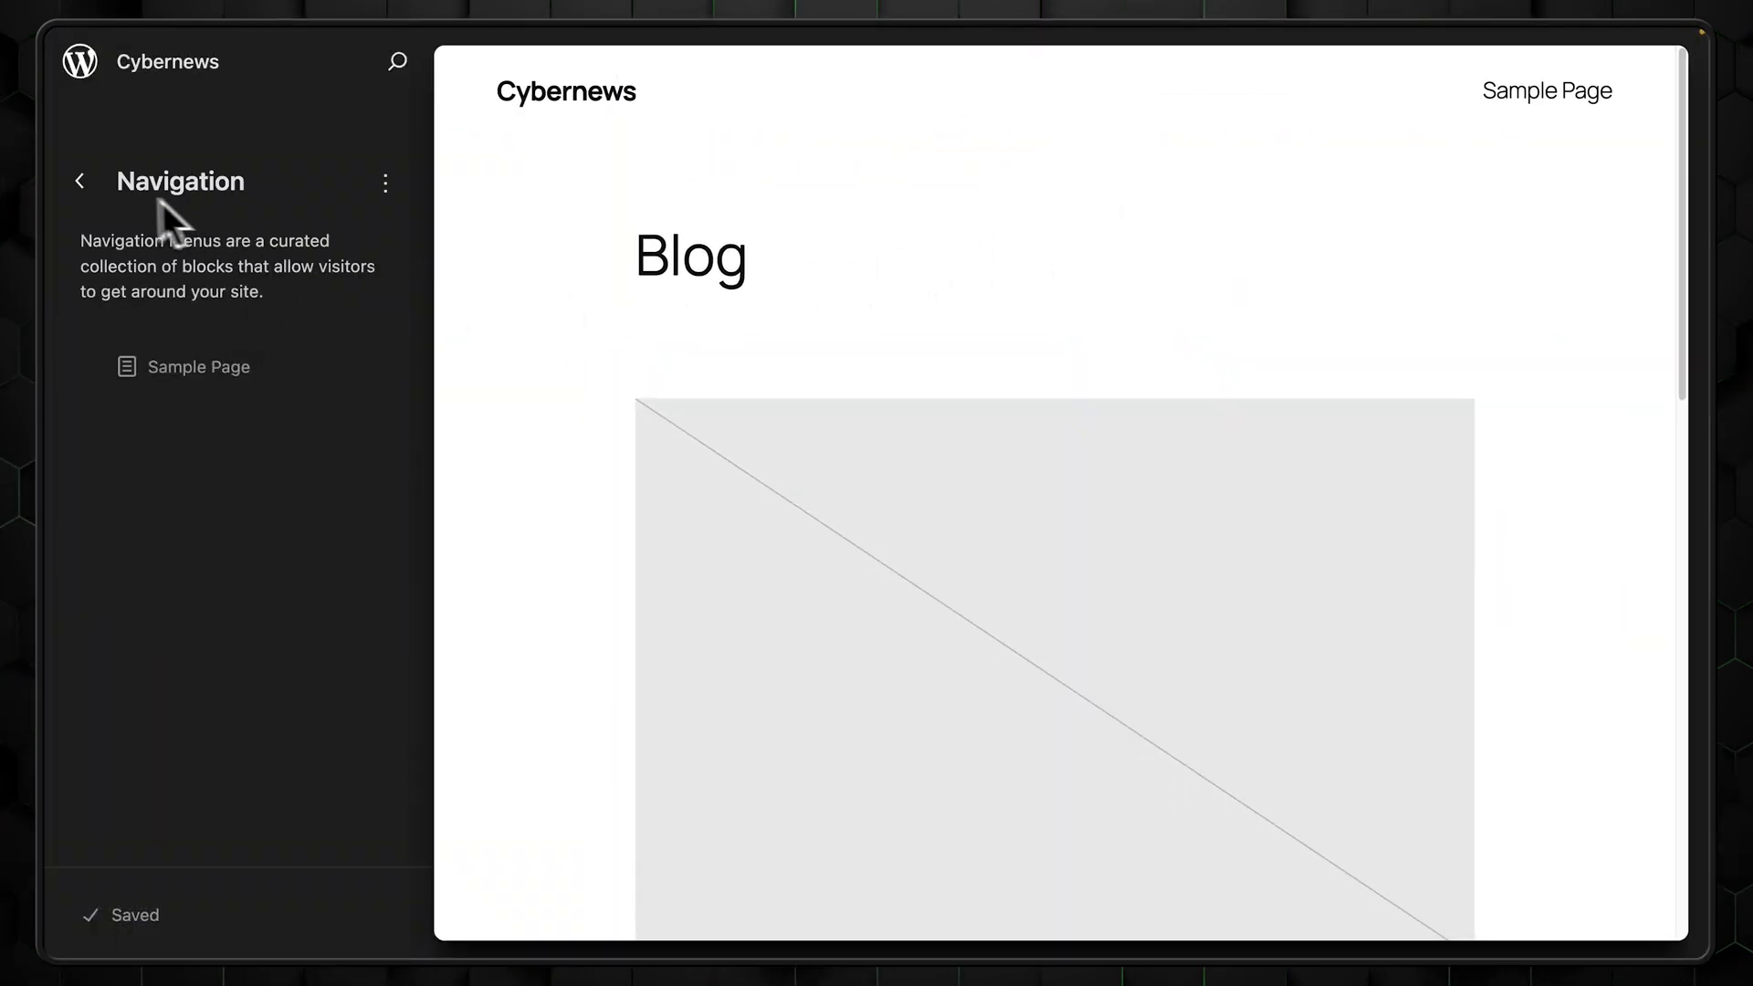
{"action": "left_click", "coordinate": [79, 181]}
{"action": "left_click", "coordinate": [266, 394]}
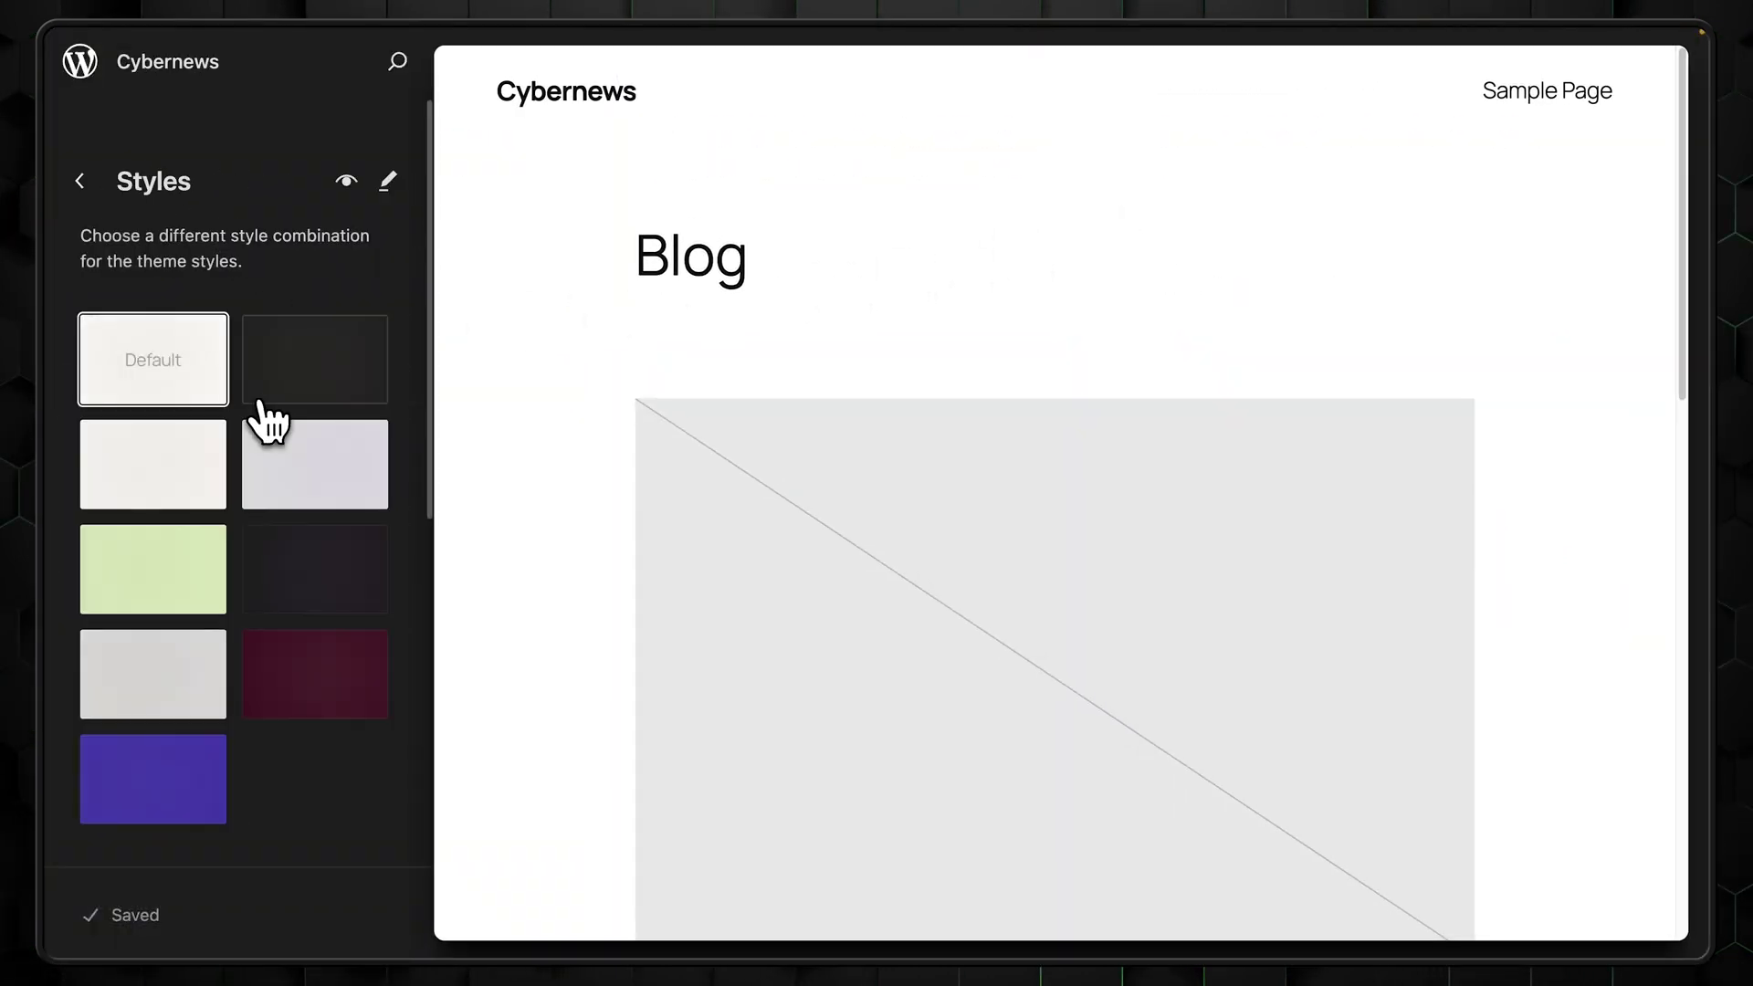
{"action": "left_click", "coordinate": [122, 195]}
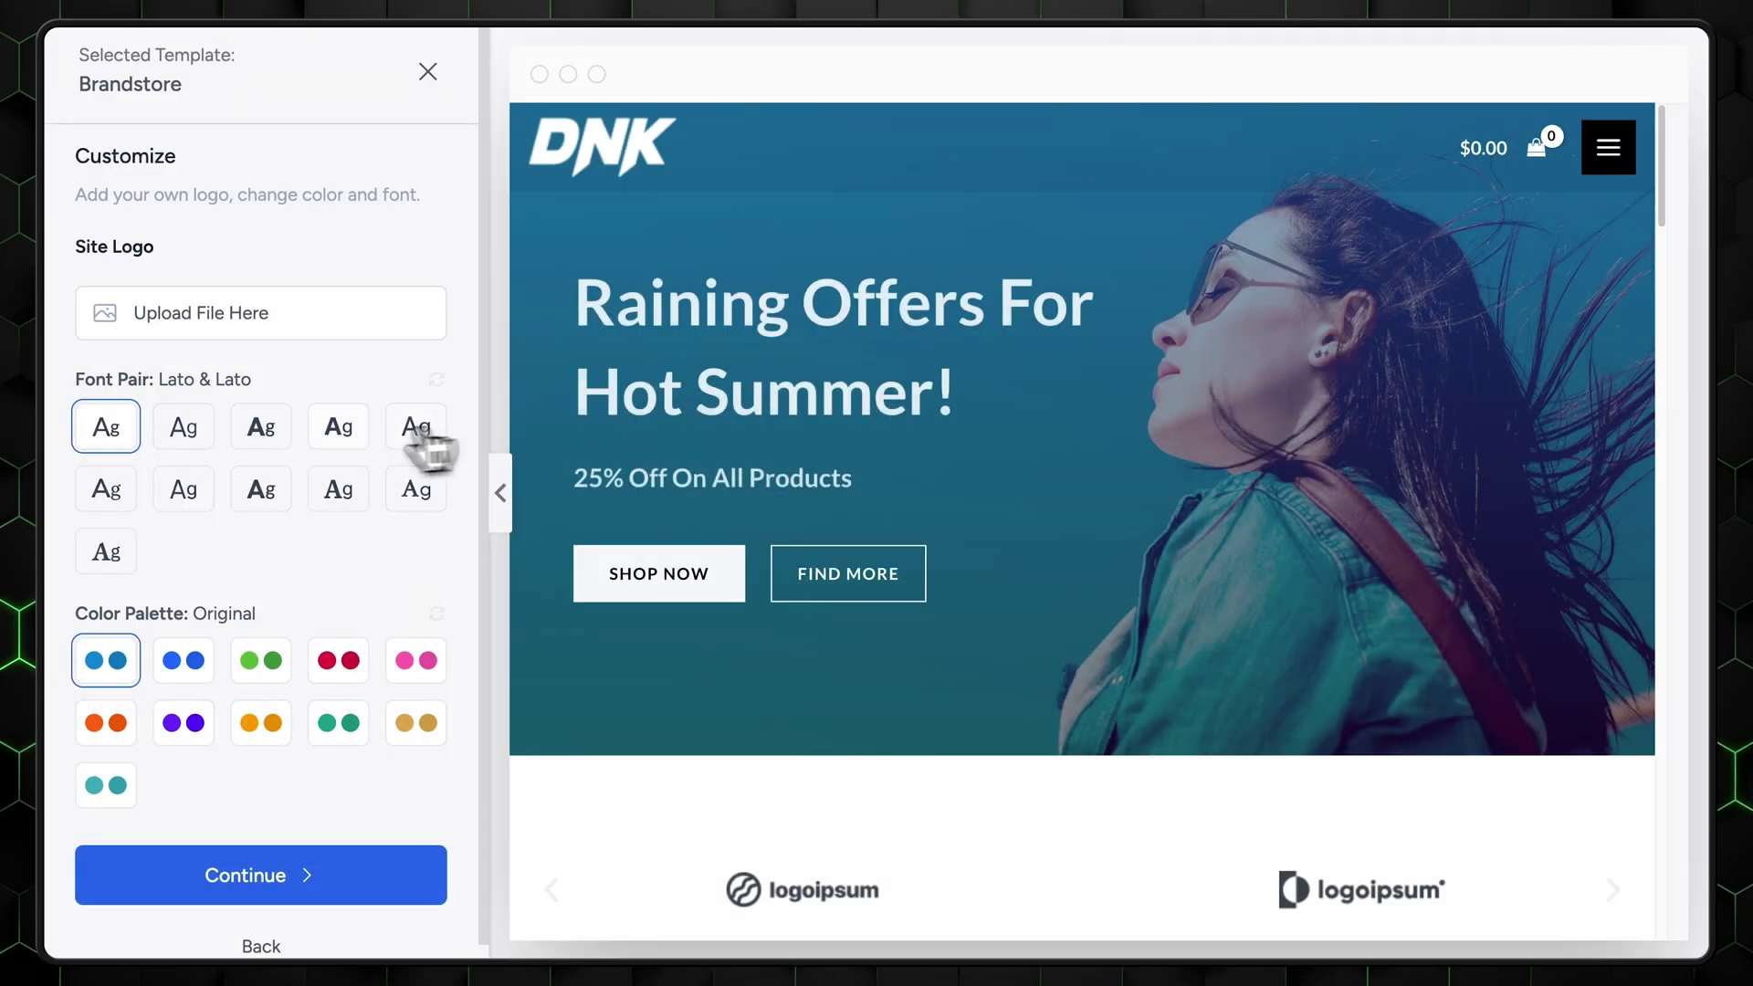
Set the template fonts to Crimson Text & Plus Jakarta Sans and try the Style 1 and teal palettes
{"action": "left_click", "coordinate": [261, 429]}
{"action": "left_click", "coordinate": [412, 497]}
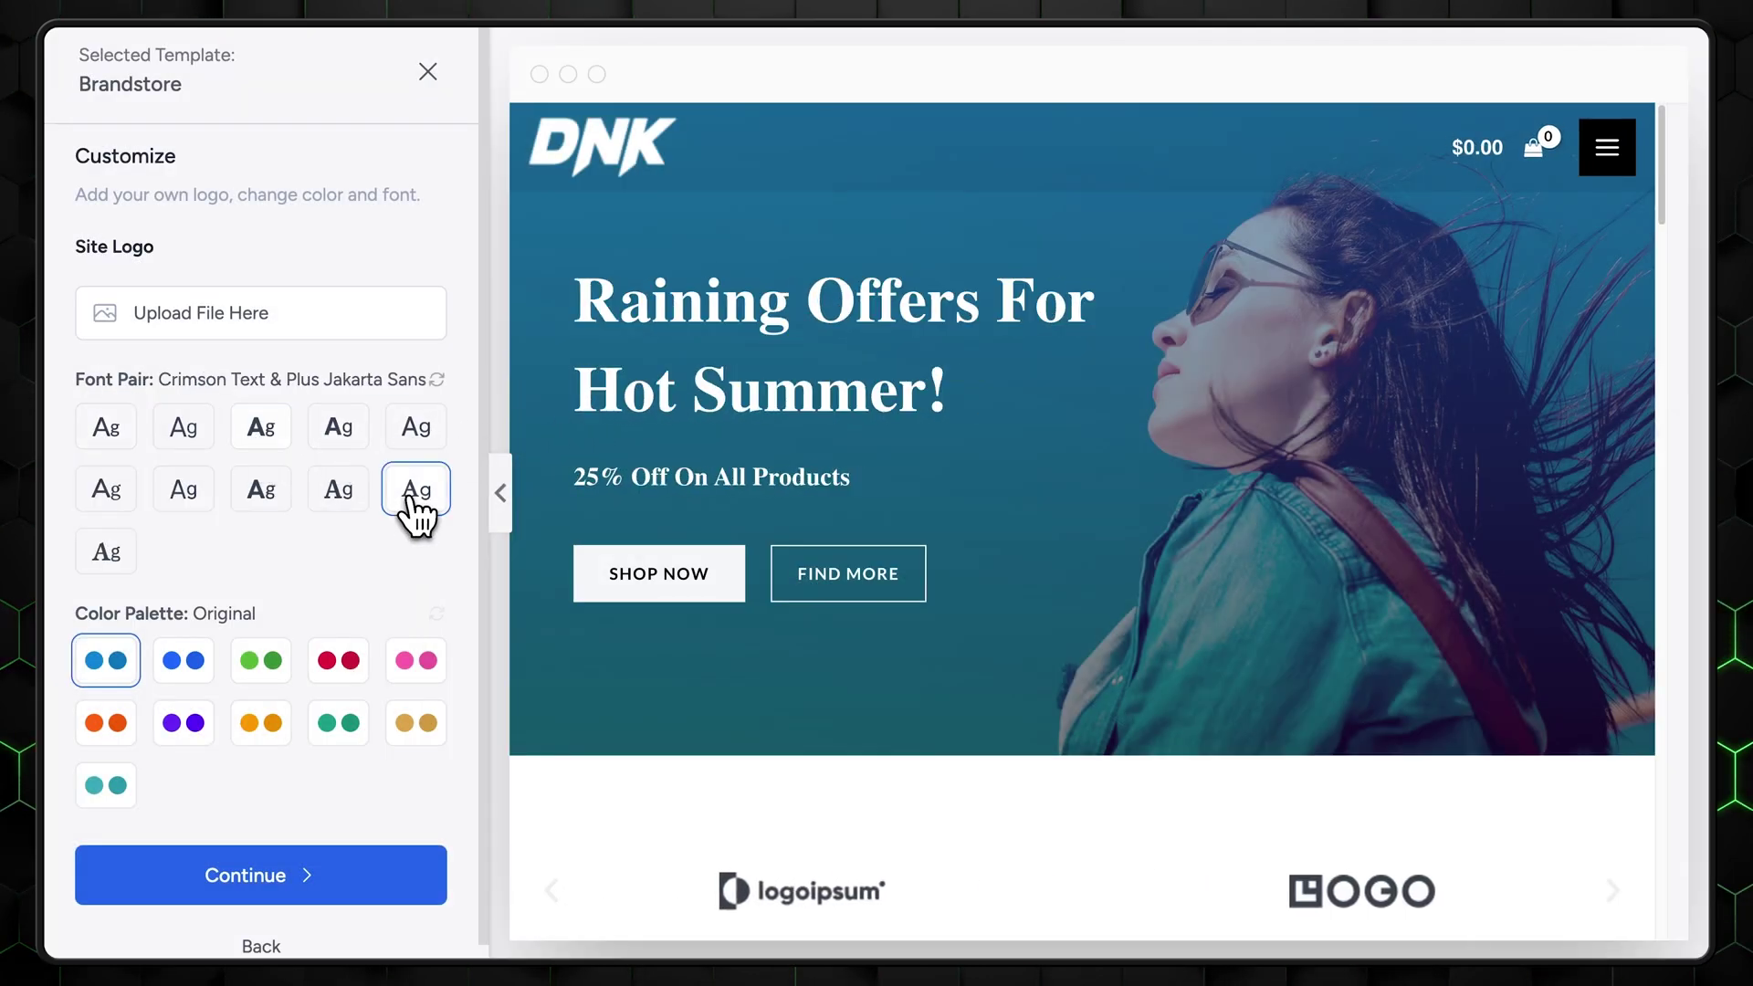
{"action": "left_click", "coordinate": [193, 666]}
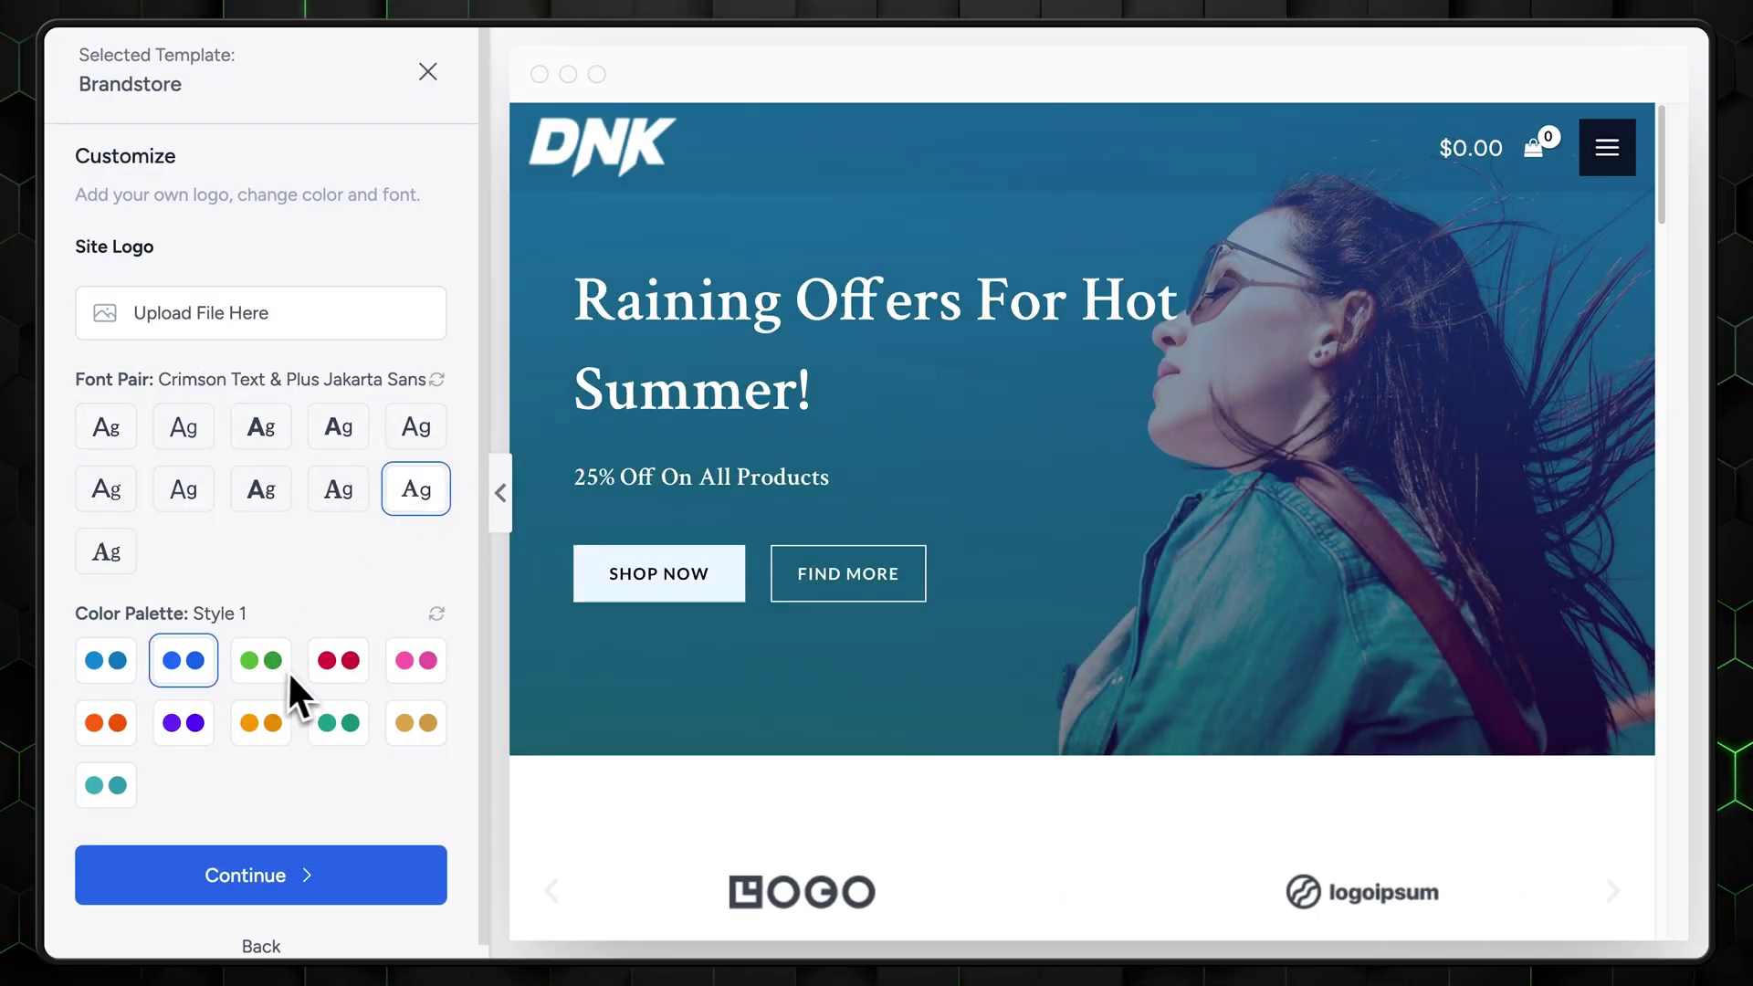
{"action": "left_click", "coordinate": [354, 738]}
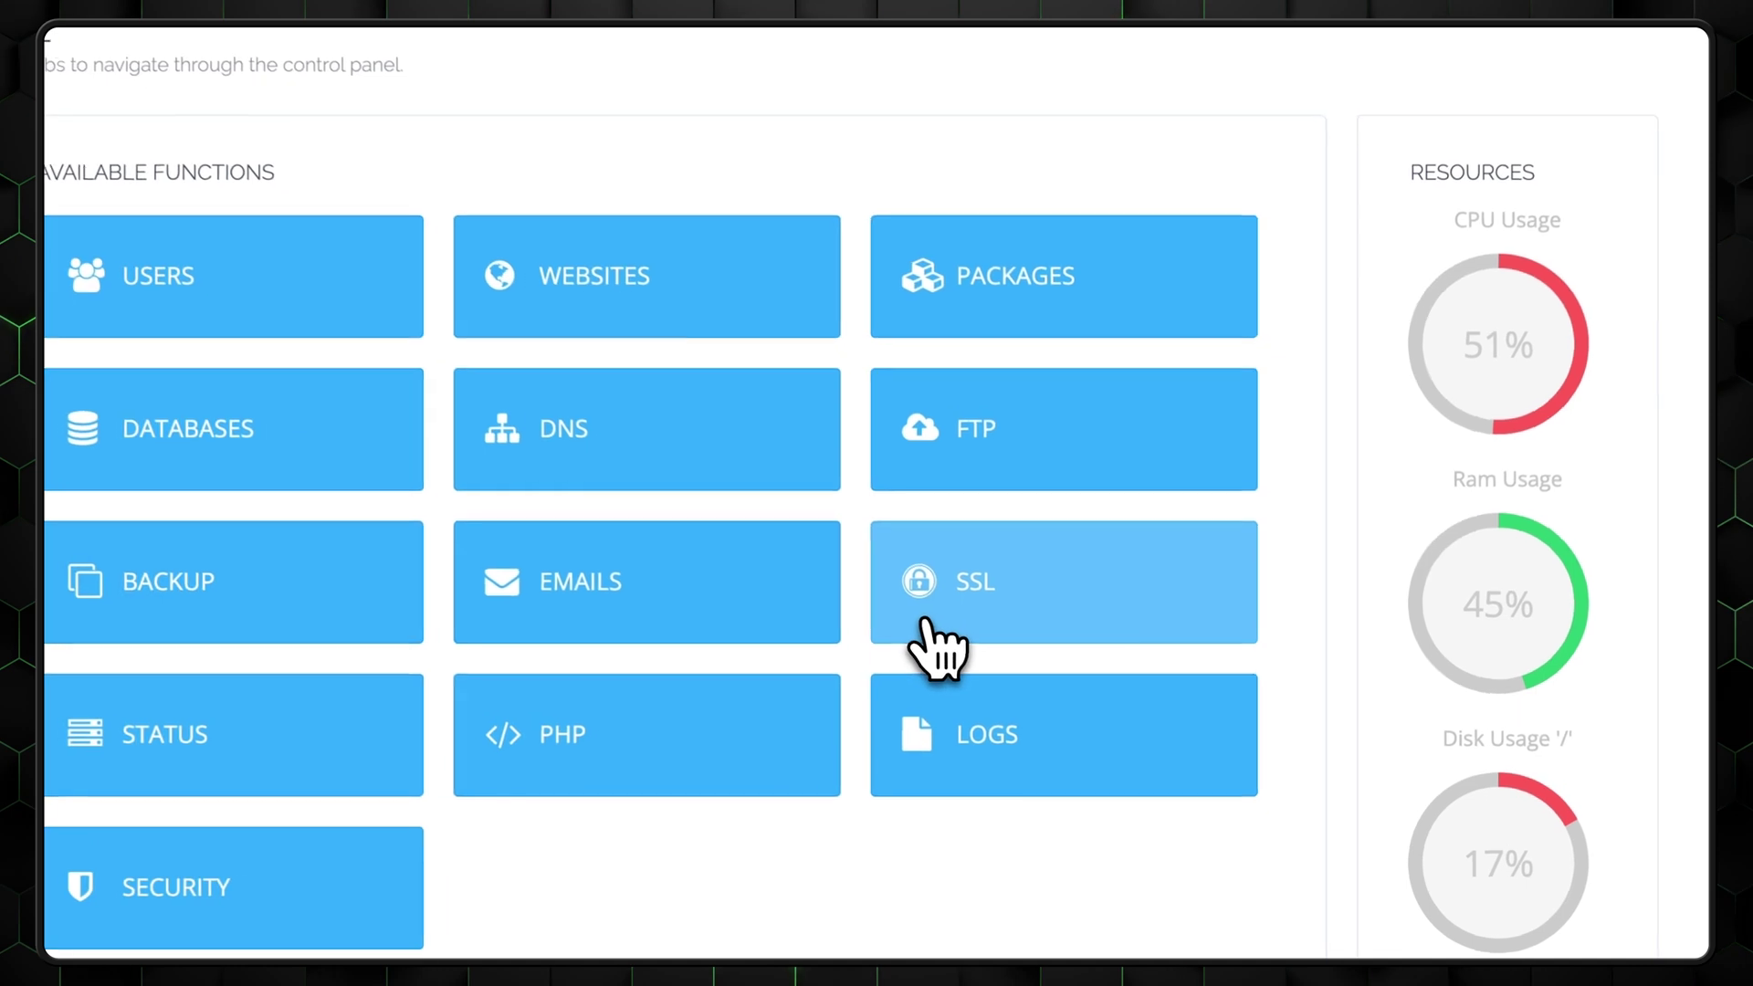
Check the website's Let's Encrypt SSL, noting its 88-day expiry, and view its connection information
{"action": "left_click", "coordinate": [1115, 559]}
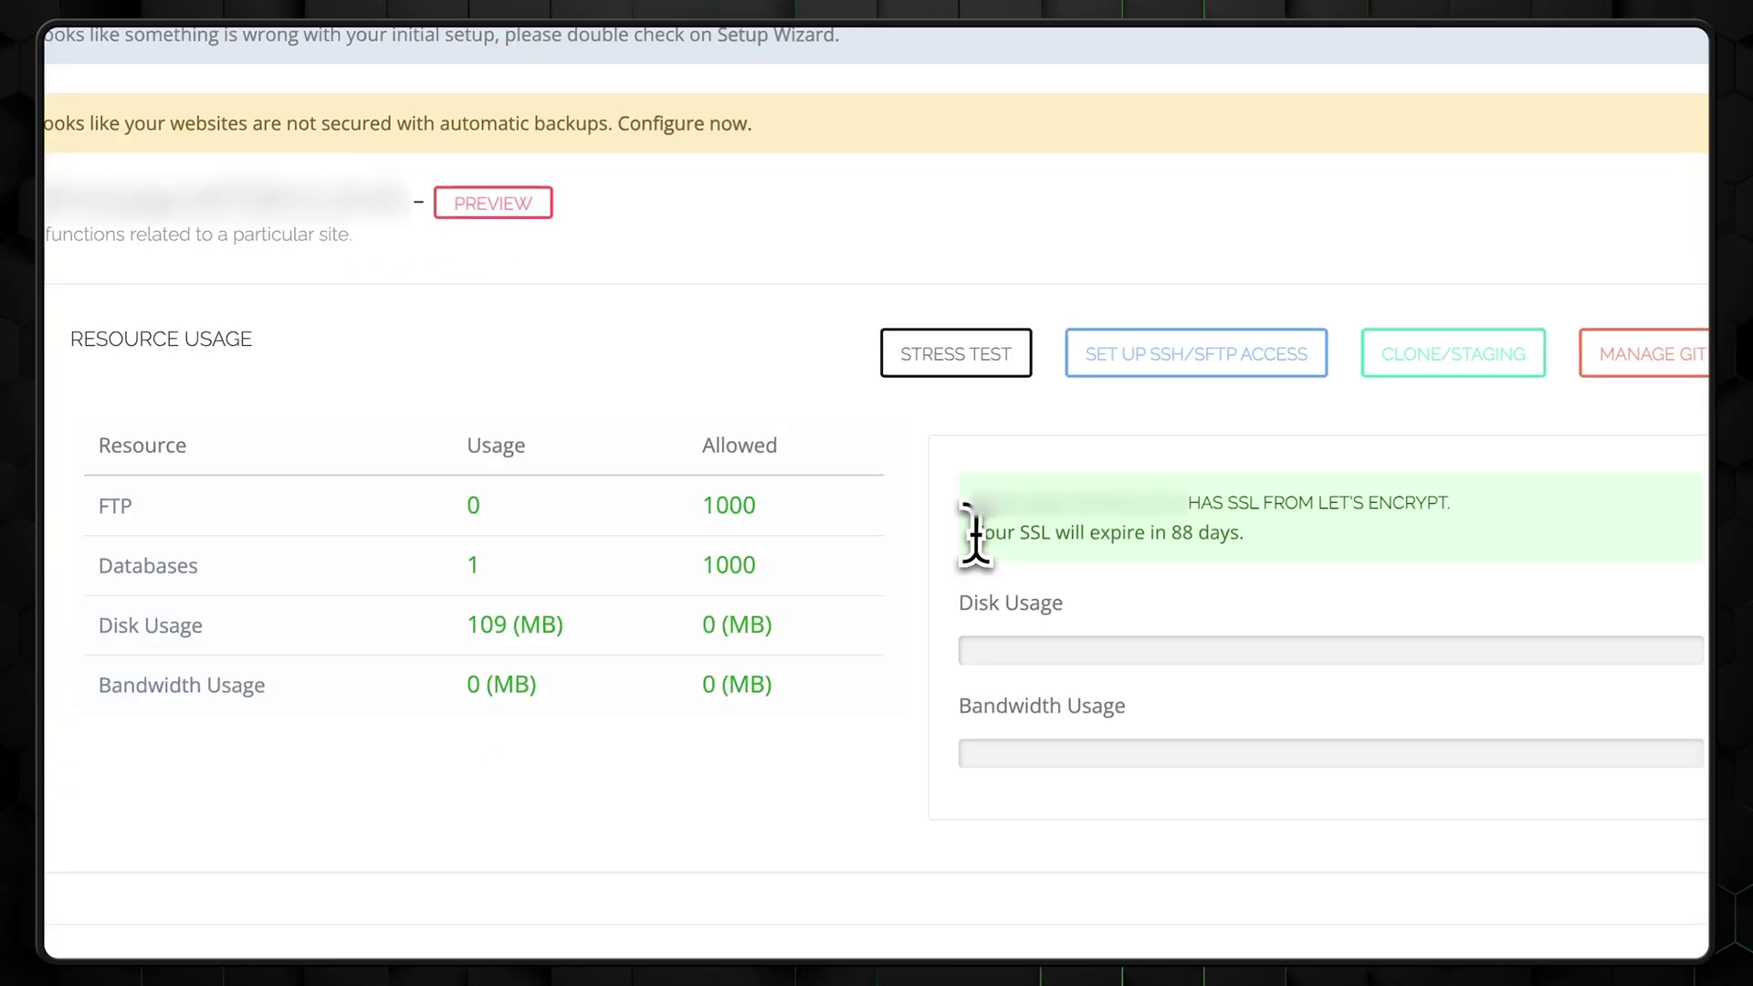
{"action": "left_click_drag", "start_coordinate": [974, 512], "coordinate": [1342, 587]}
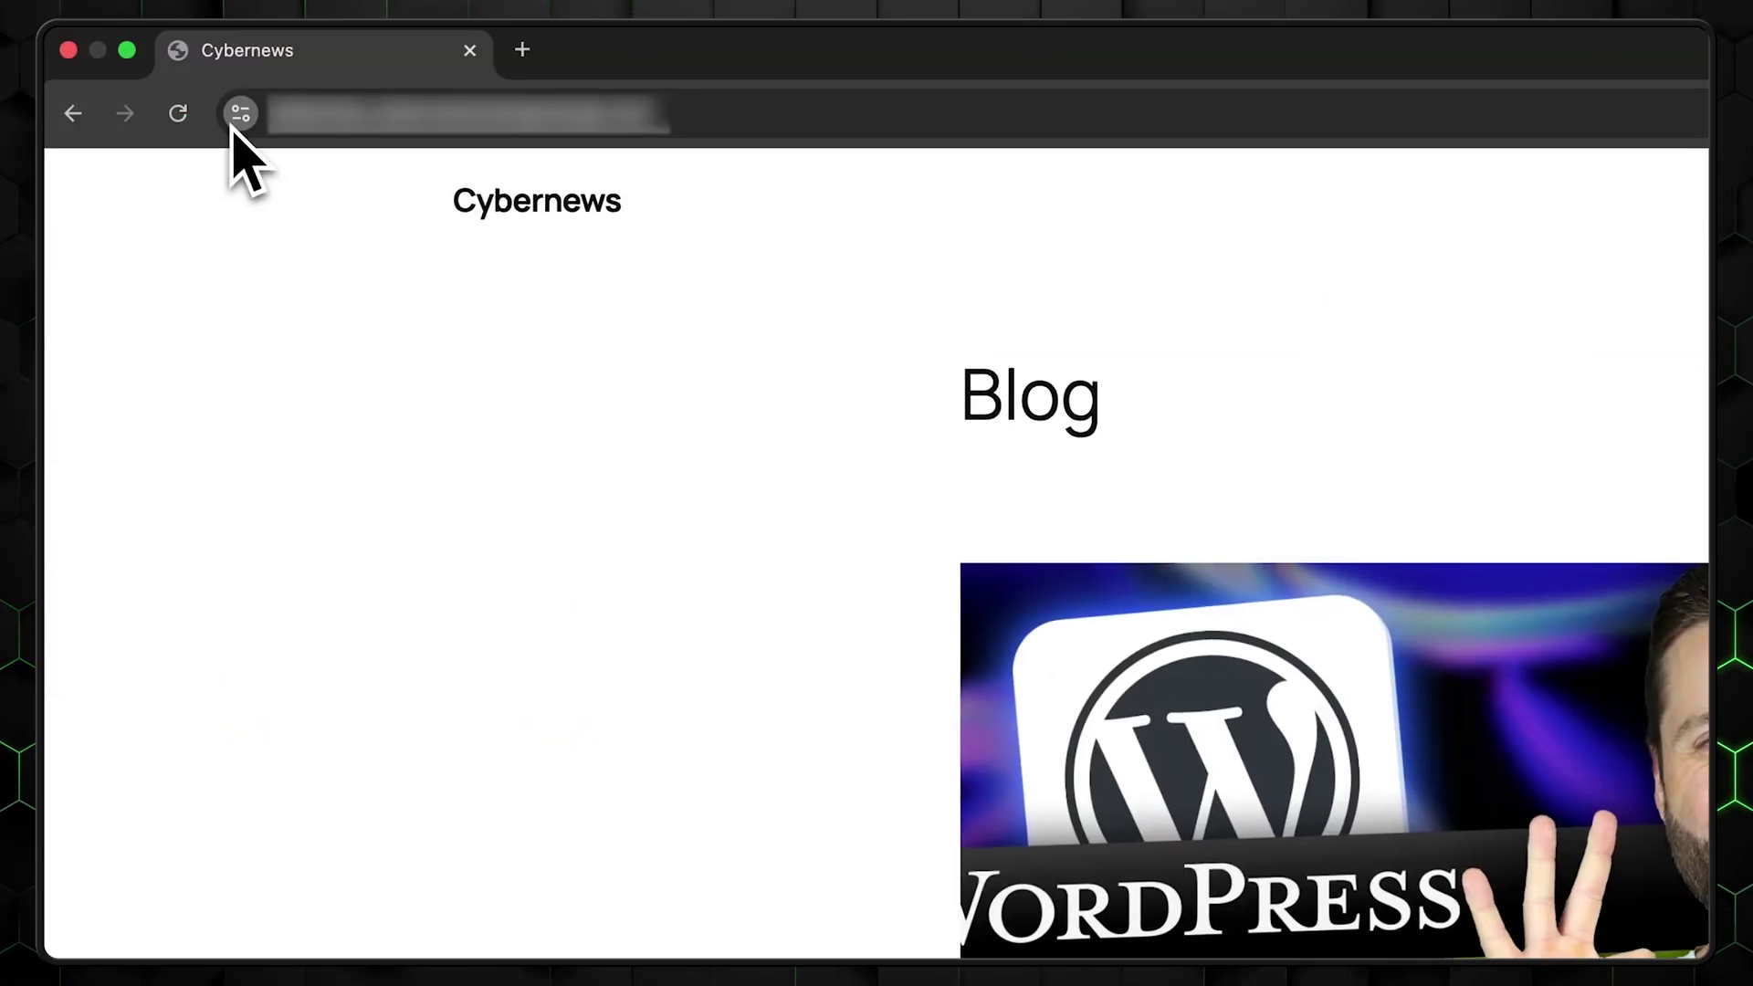
{"action": "left_click", "coordinate": [240, 115]}
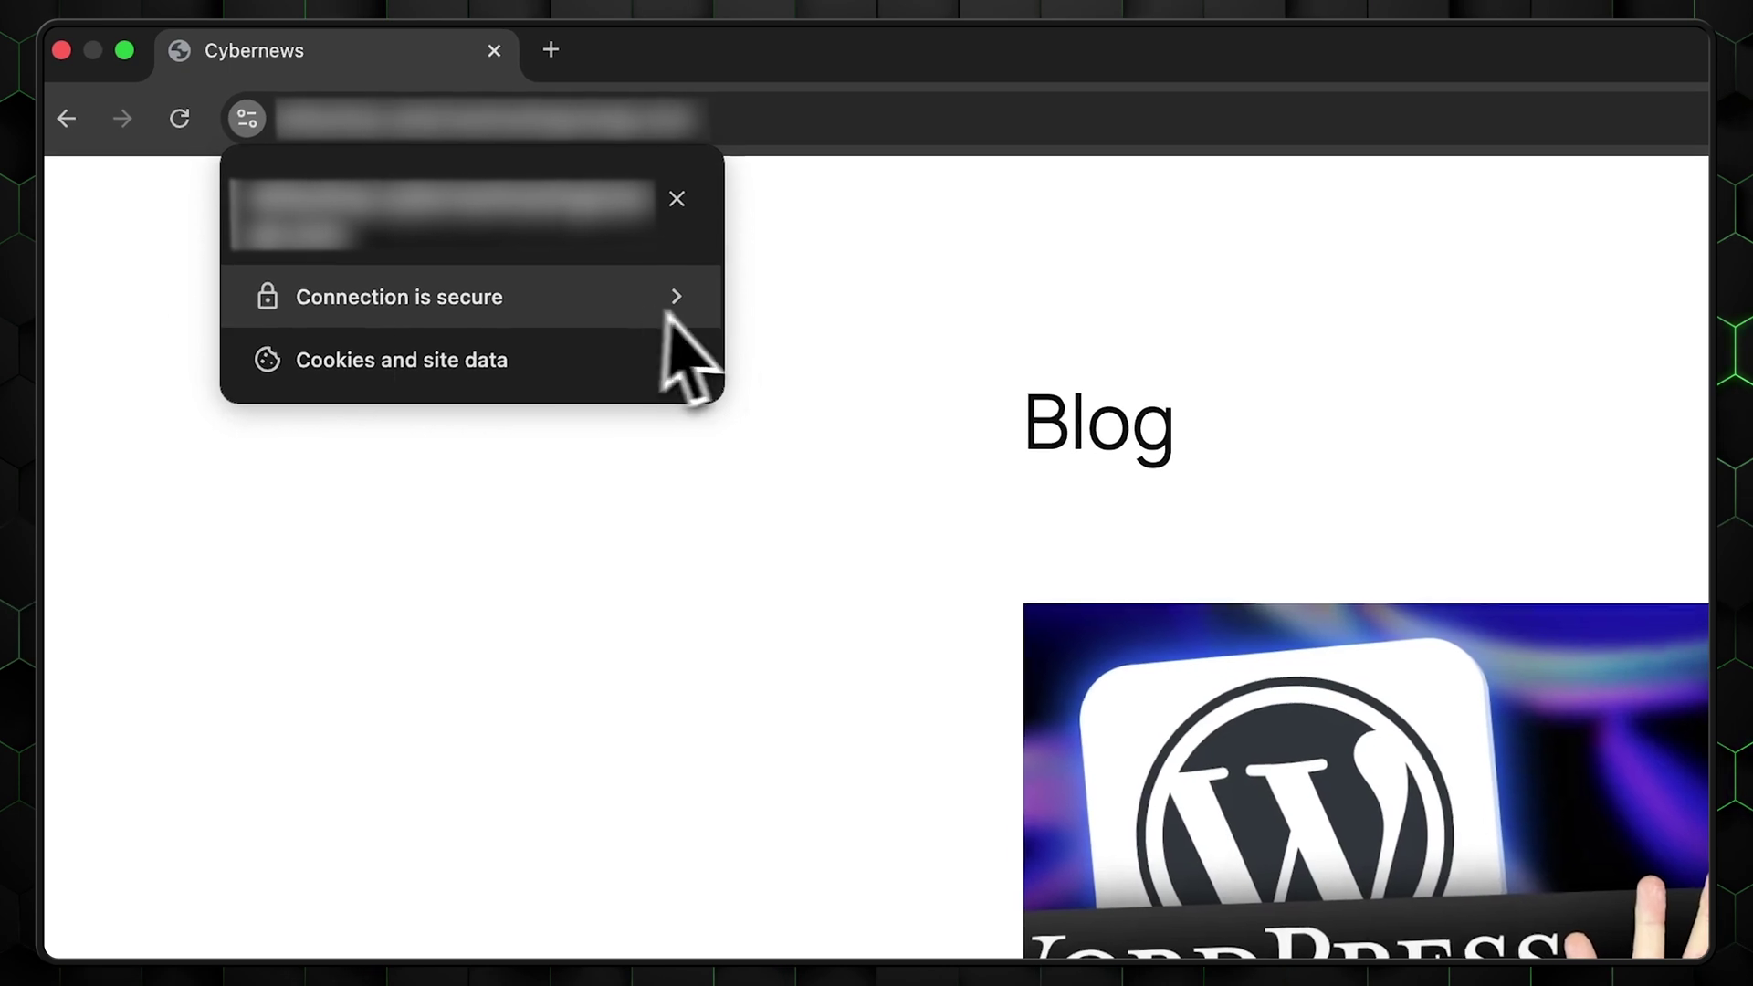
Confirm the site's connection is secure and start updating the kernel-tools package
{"action": "left_click", "coordinate": [340, 308]}
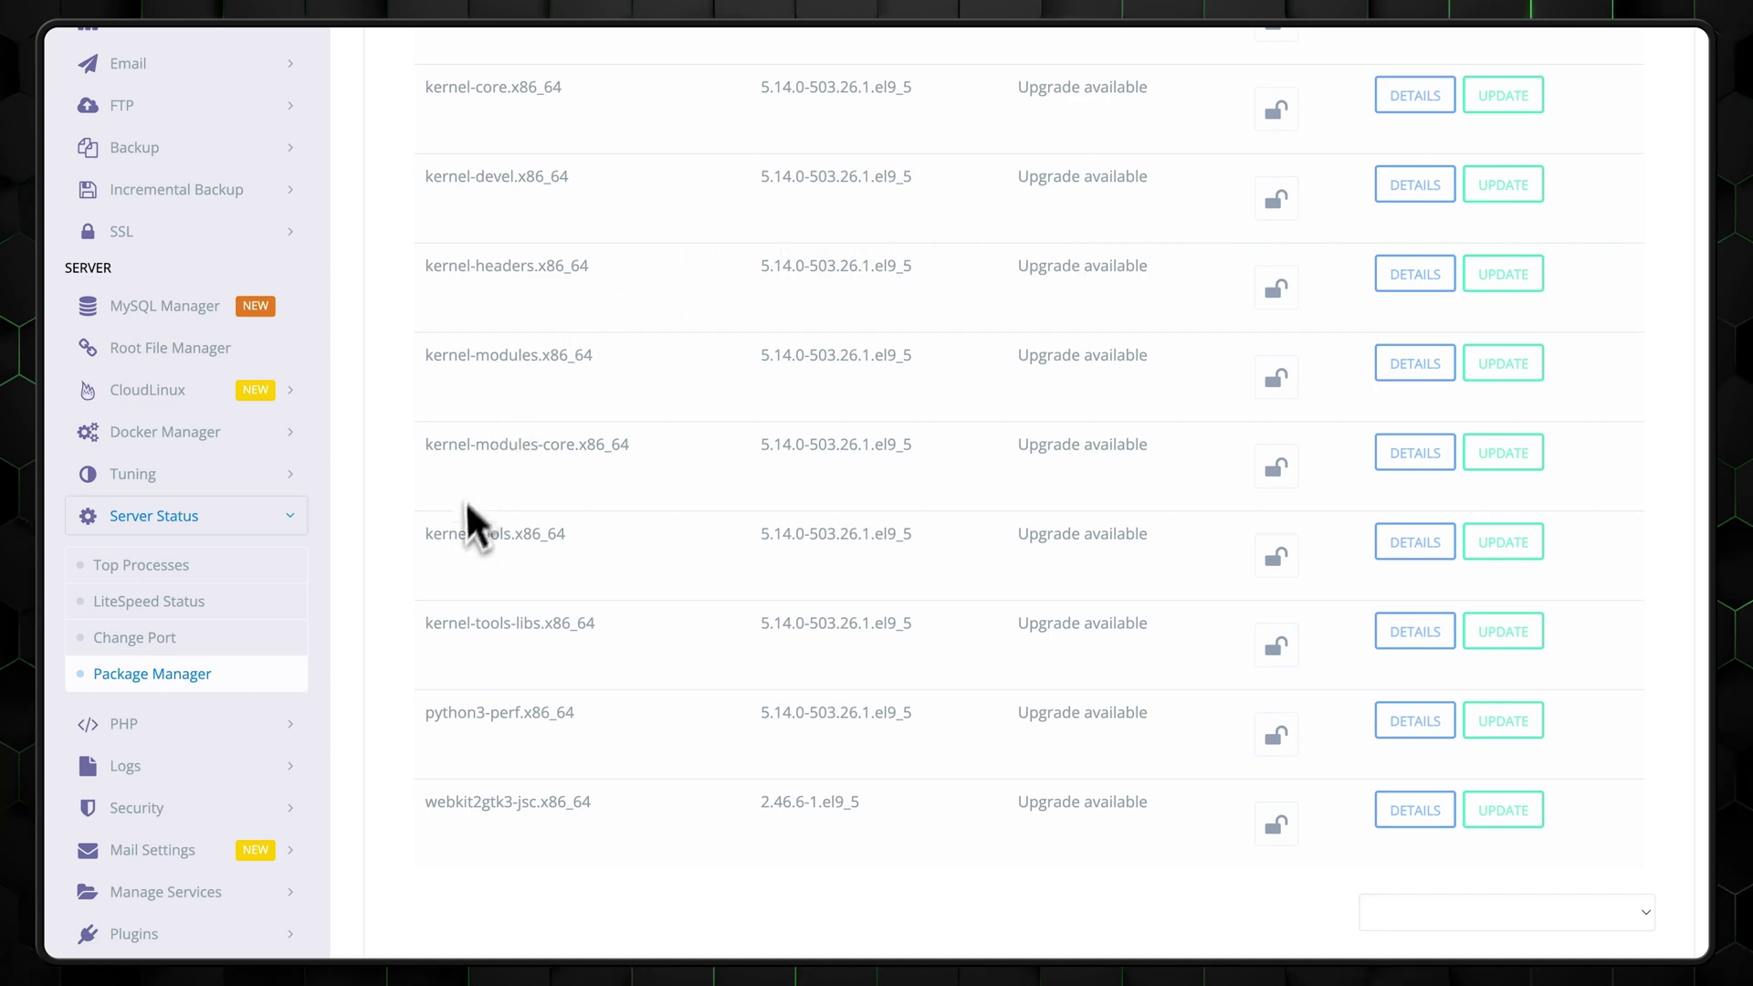
{"action": "left_click", "coordinate": [1505, 547]}
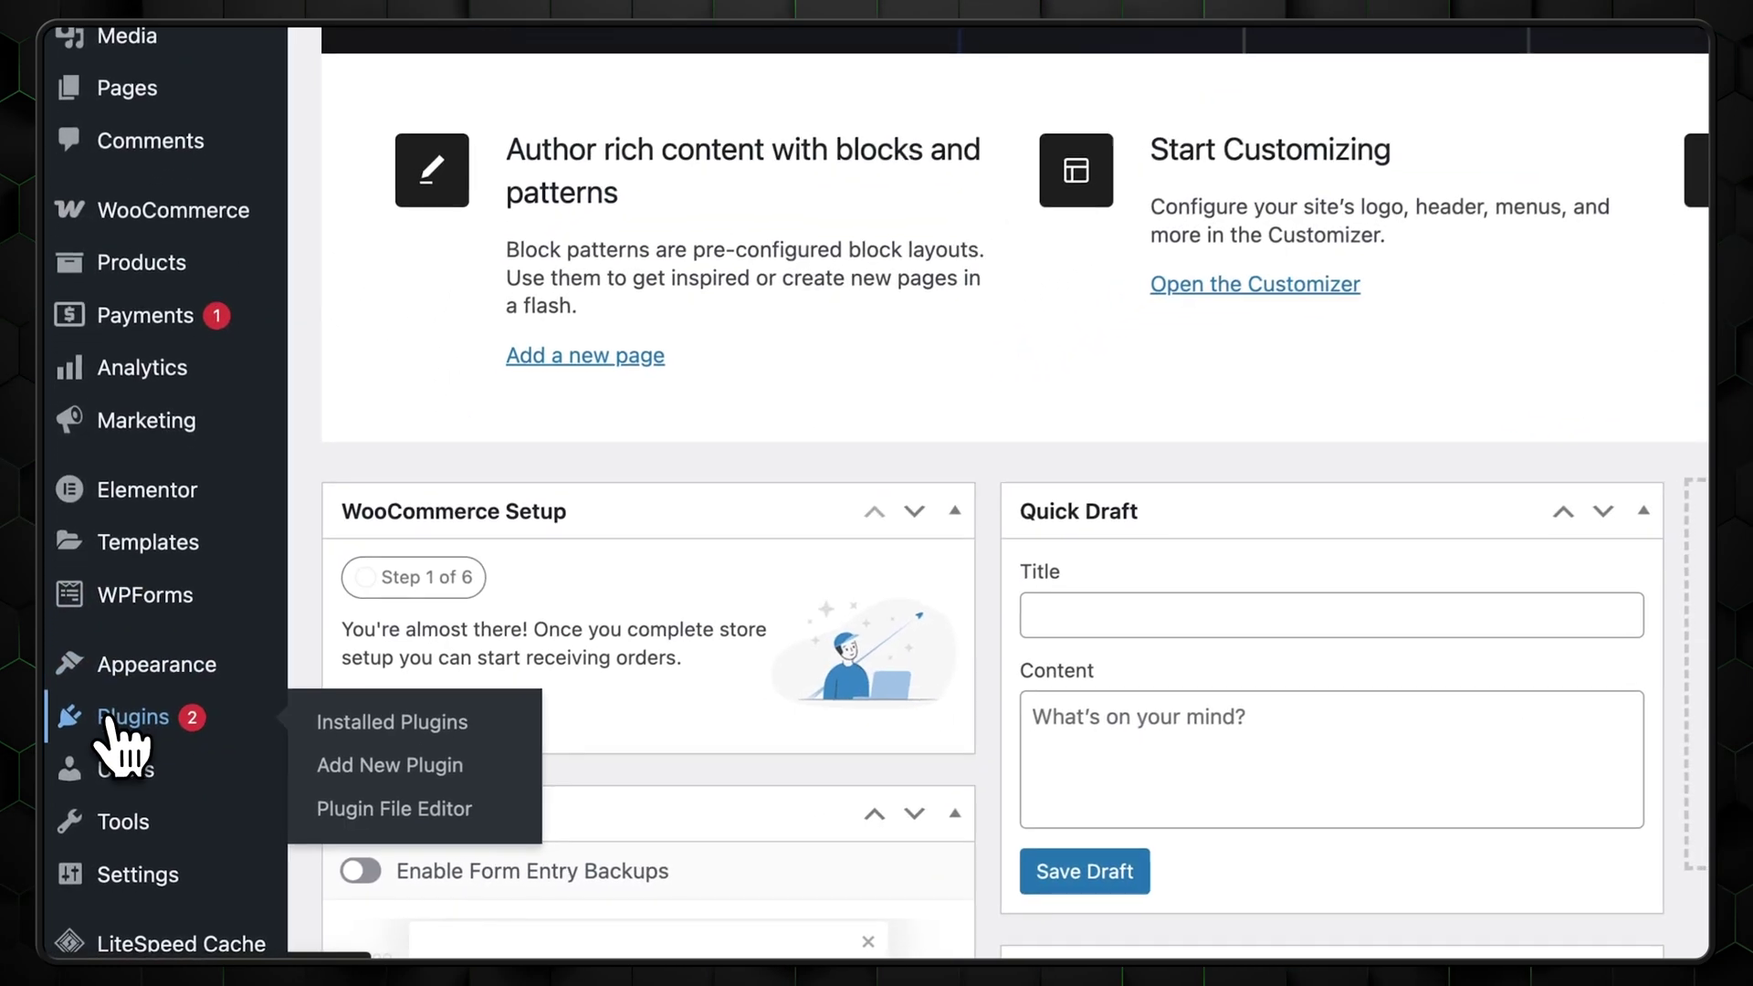
Enable auto-updates for the Akismet Anti-spam and CartFlows plugins
{"action": "left_click", "coordinate": [69, 788]}
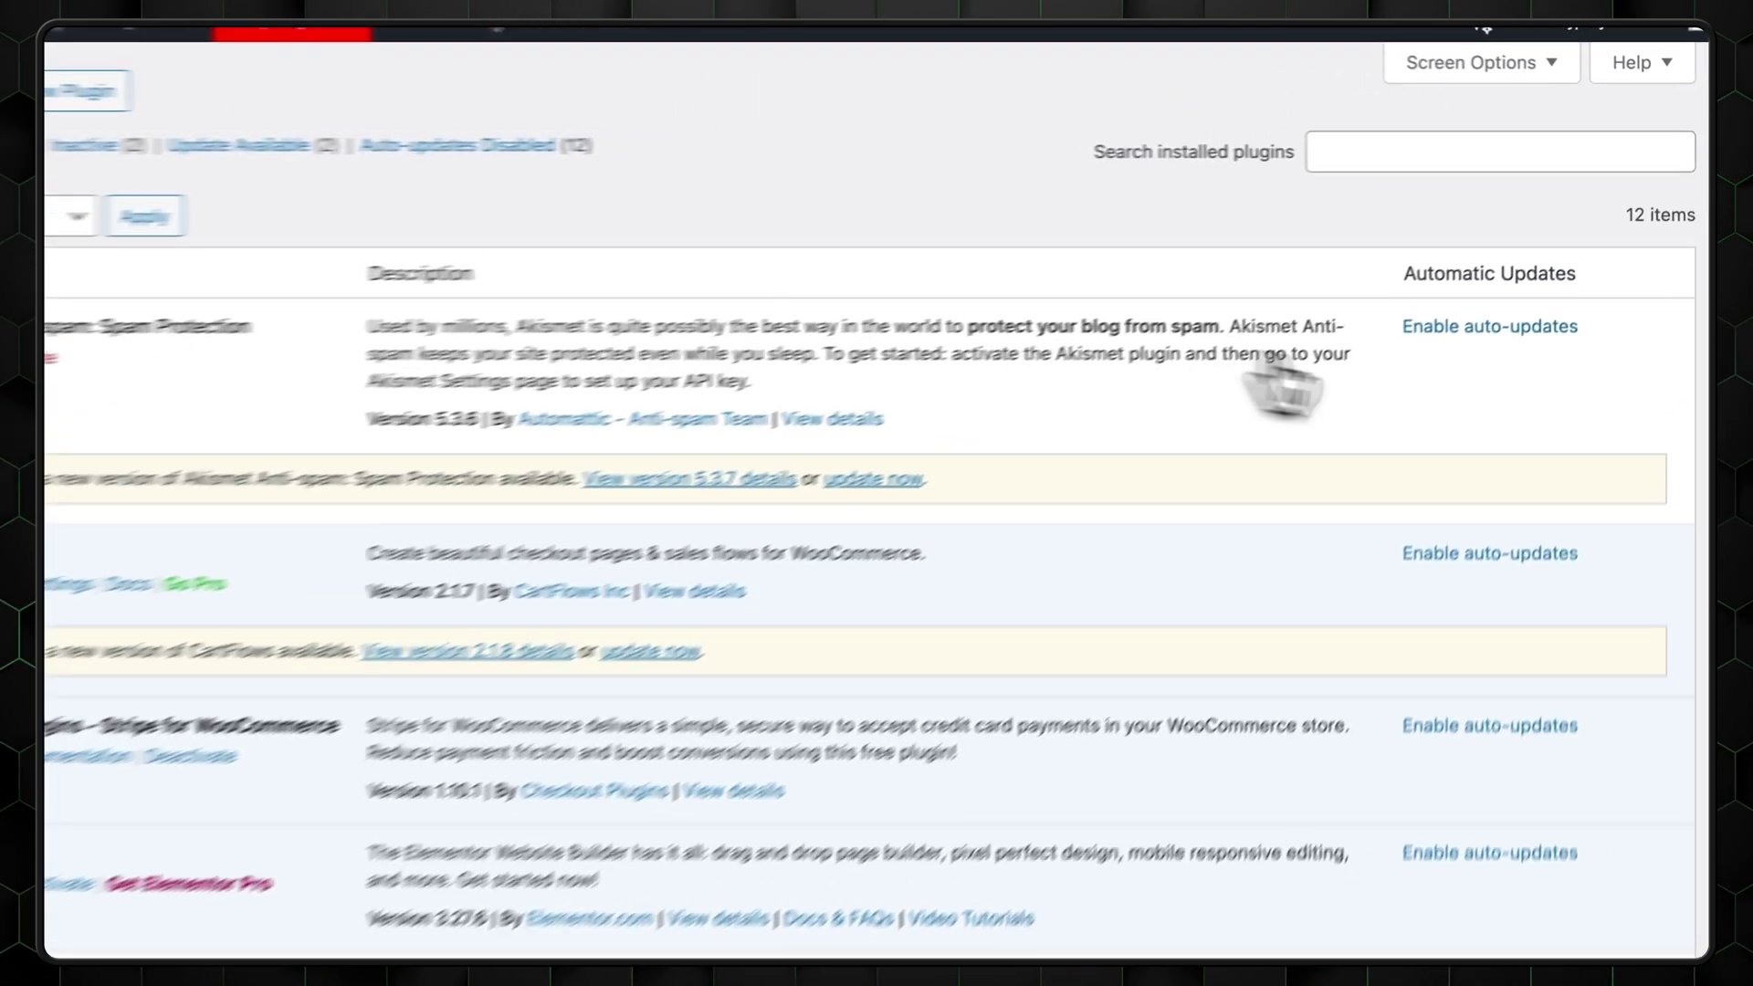
{"action": "left_click", "coordinate": [1511, 282]}
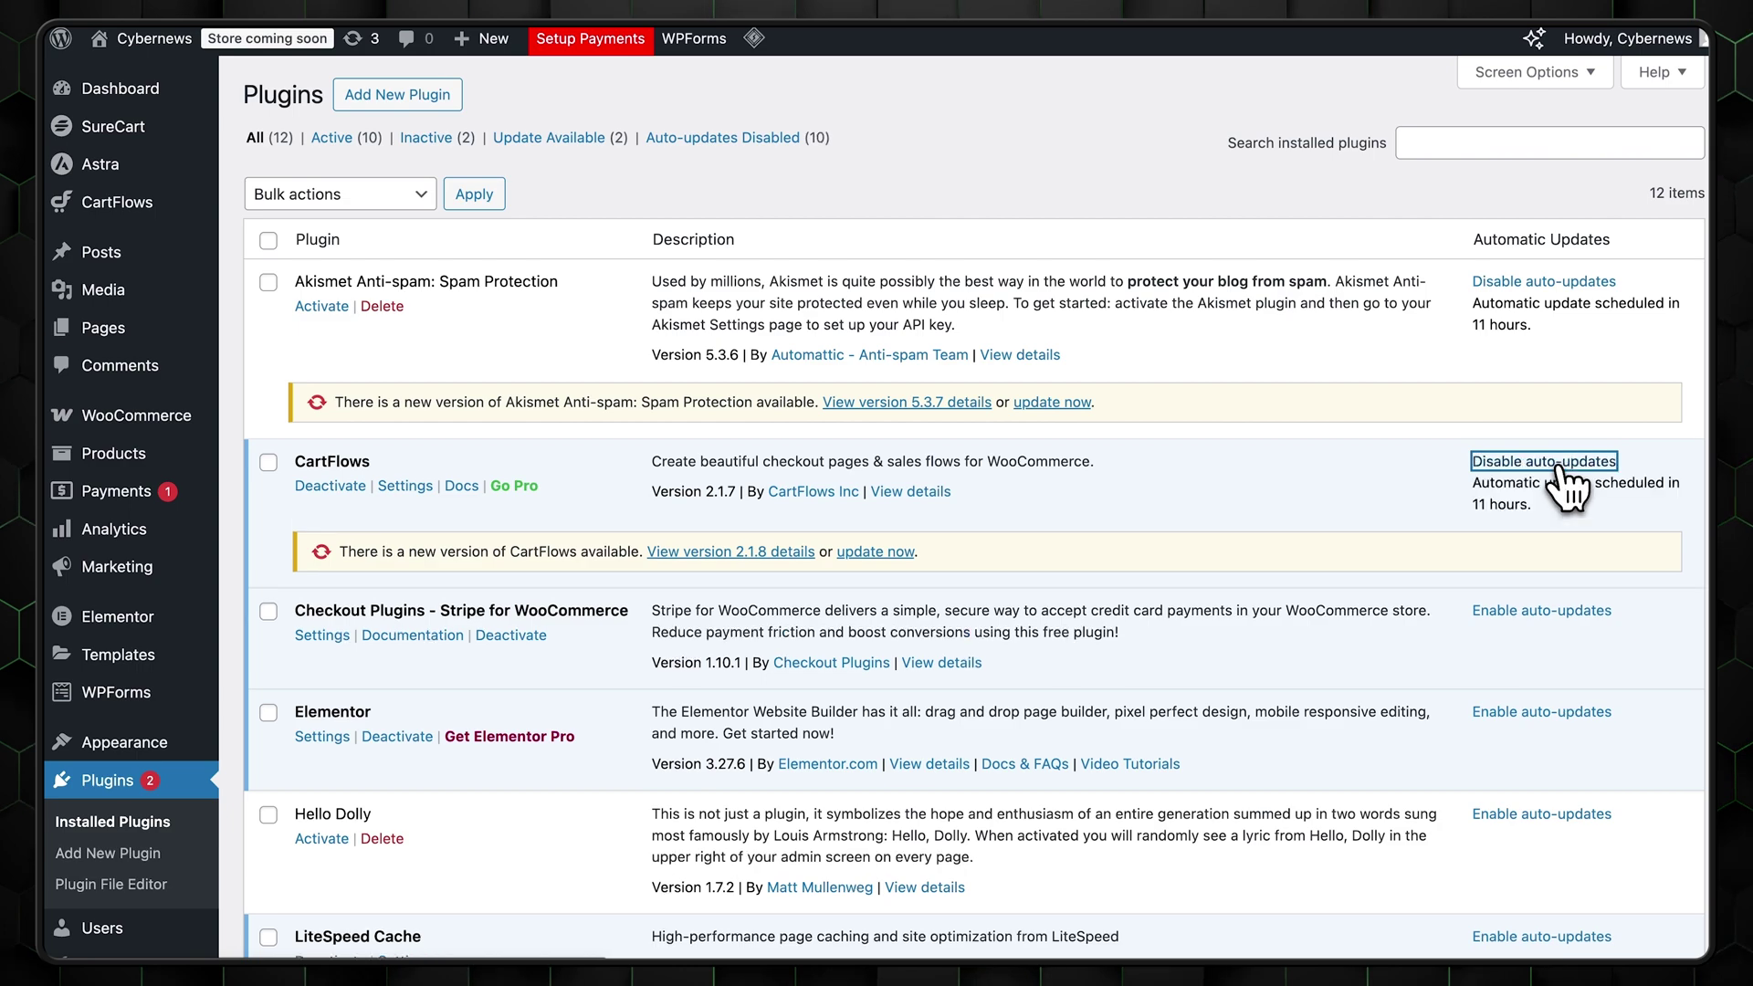
{"action": "scroll", "coordinate": [365, 650], "scroll_direction": "down", "scroll_amount": 4}
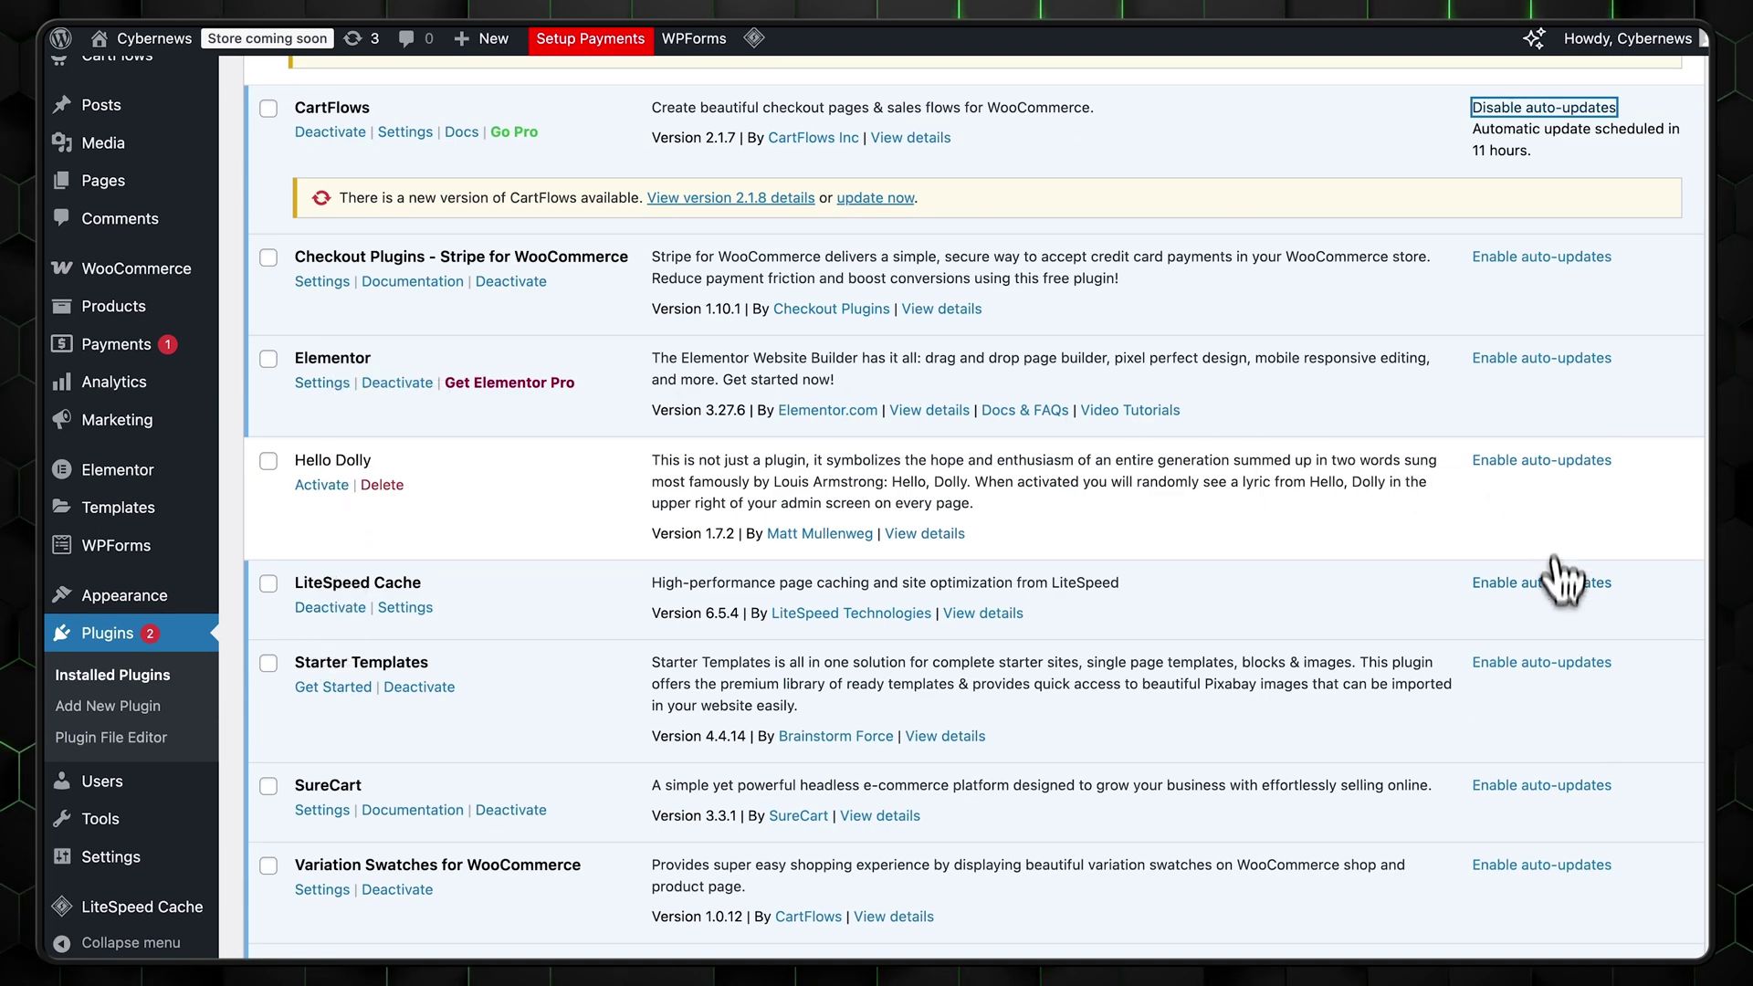
{"action": "scroll", "coordinate": [1556, 630], "scroll_direction": "down", "scroll_amount": 3}
{"action": "scroll", "coordinate": [1552, 678], "scroll_direction": "down", "scroll_amount": 2}
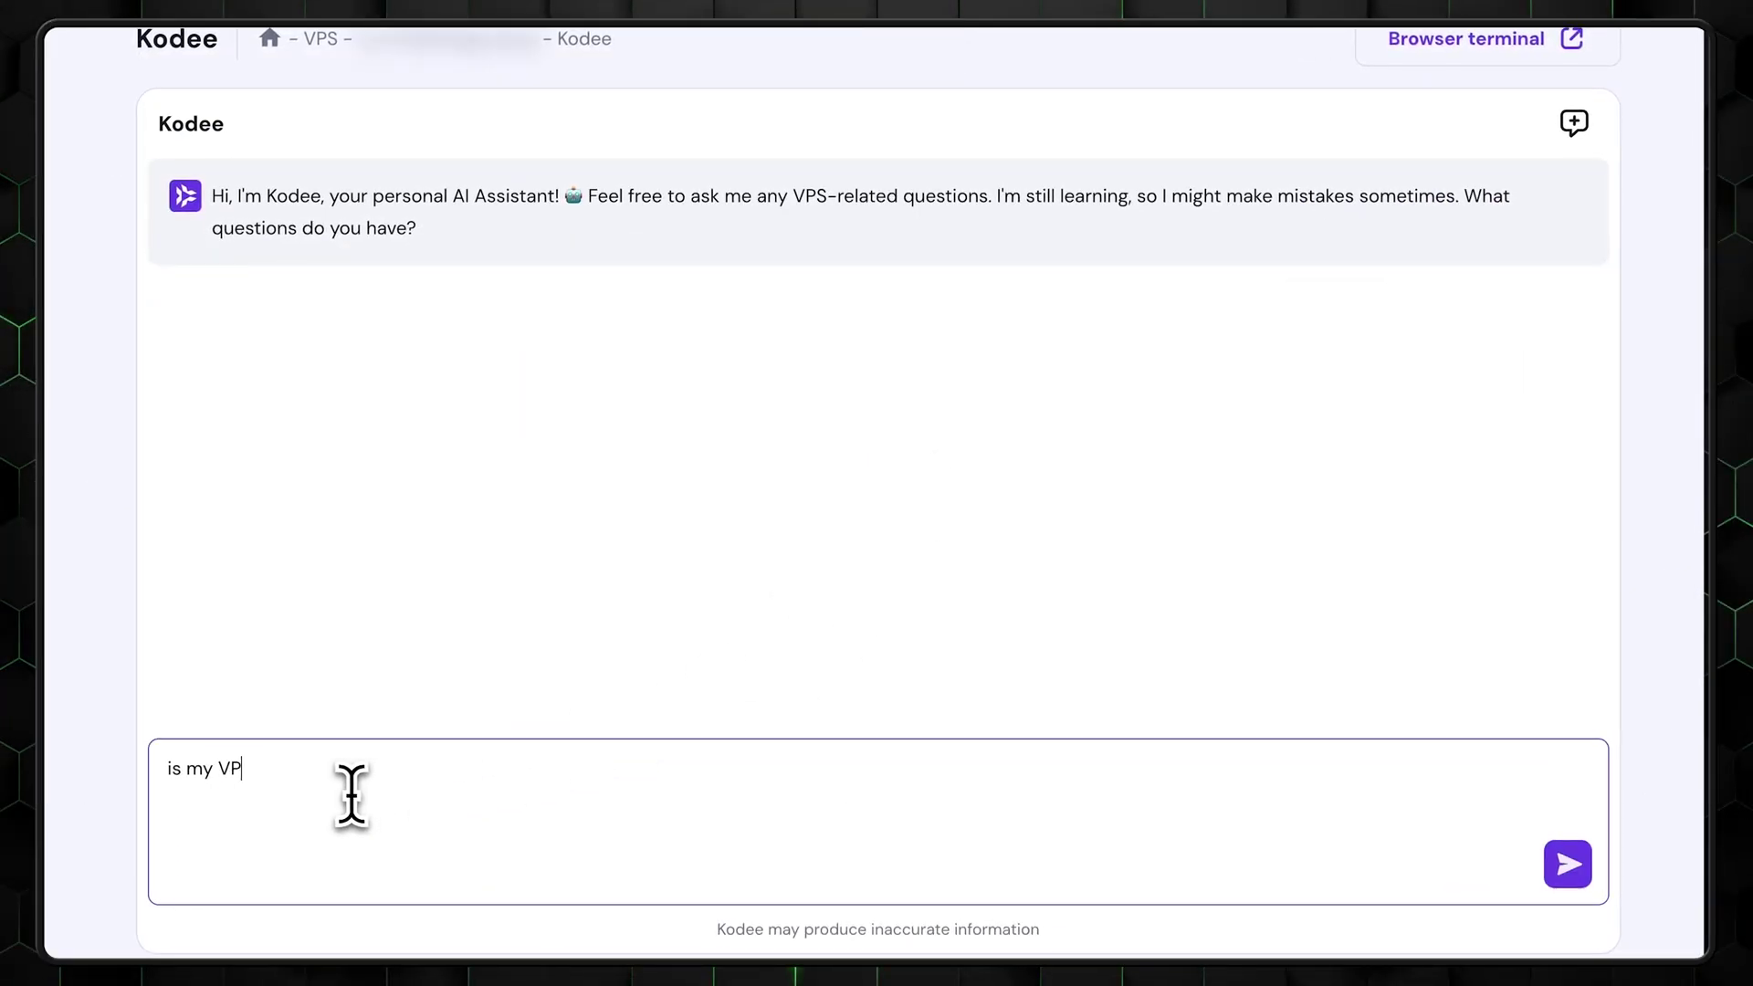
Ask Kodee whether the VPS is running smoothly and to check its logs across all directories
{"action": "type", "text": "my VPS server running smoothly?"}
{"action": "key", "text": "Return"}
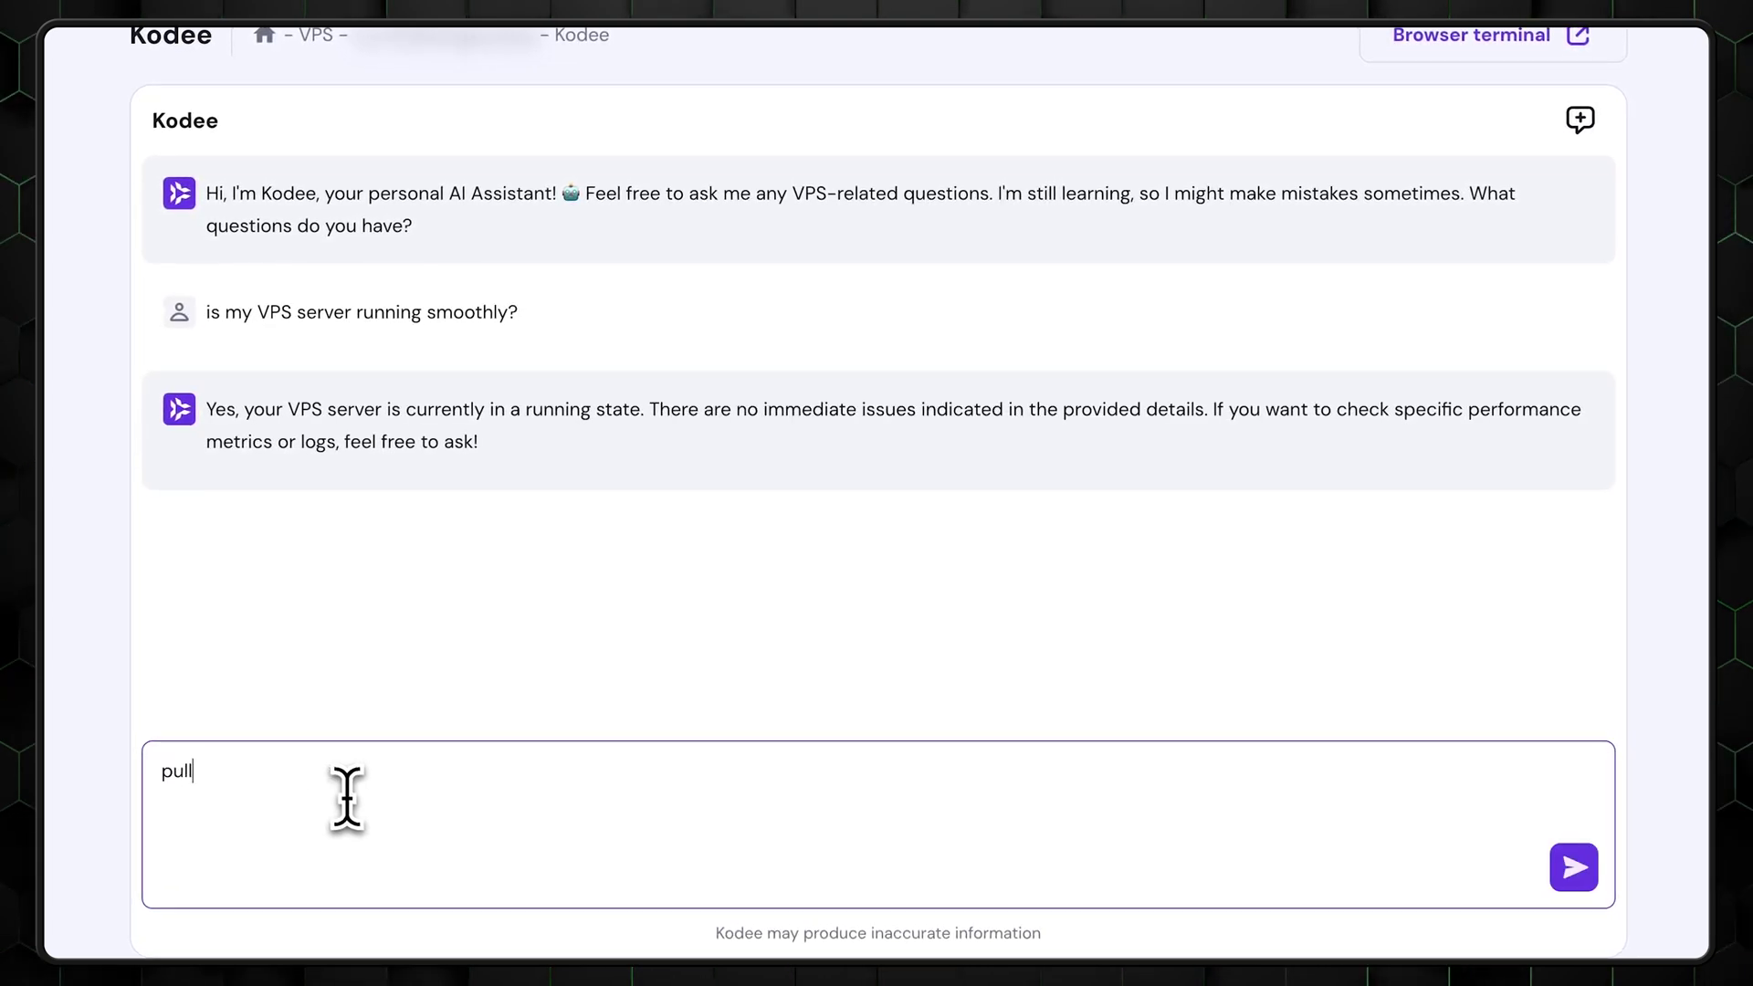
{"action": "type", "text": "m the logs"}
{"action": "key", "text": "Return"}
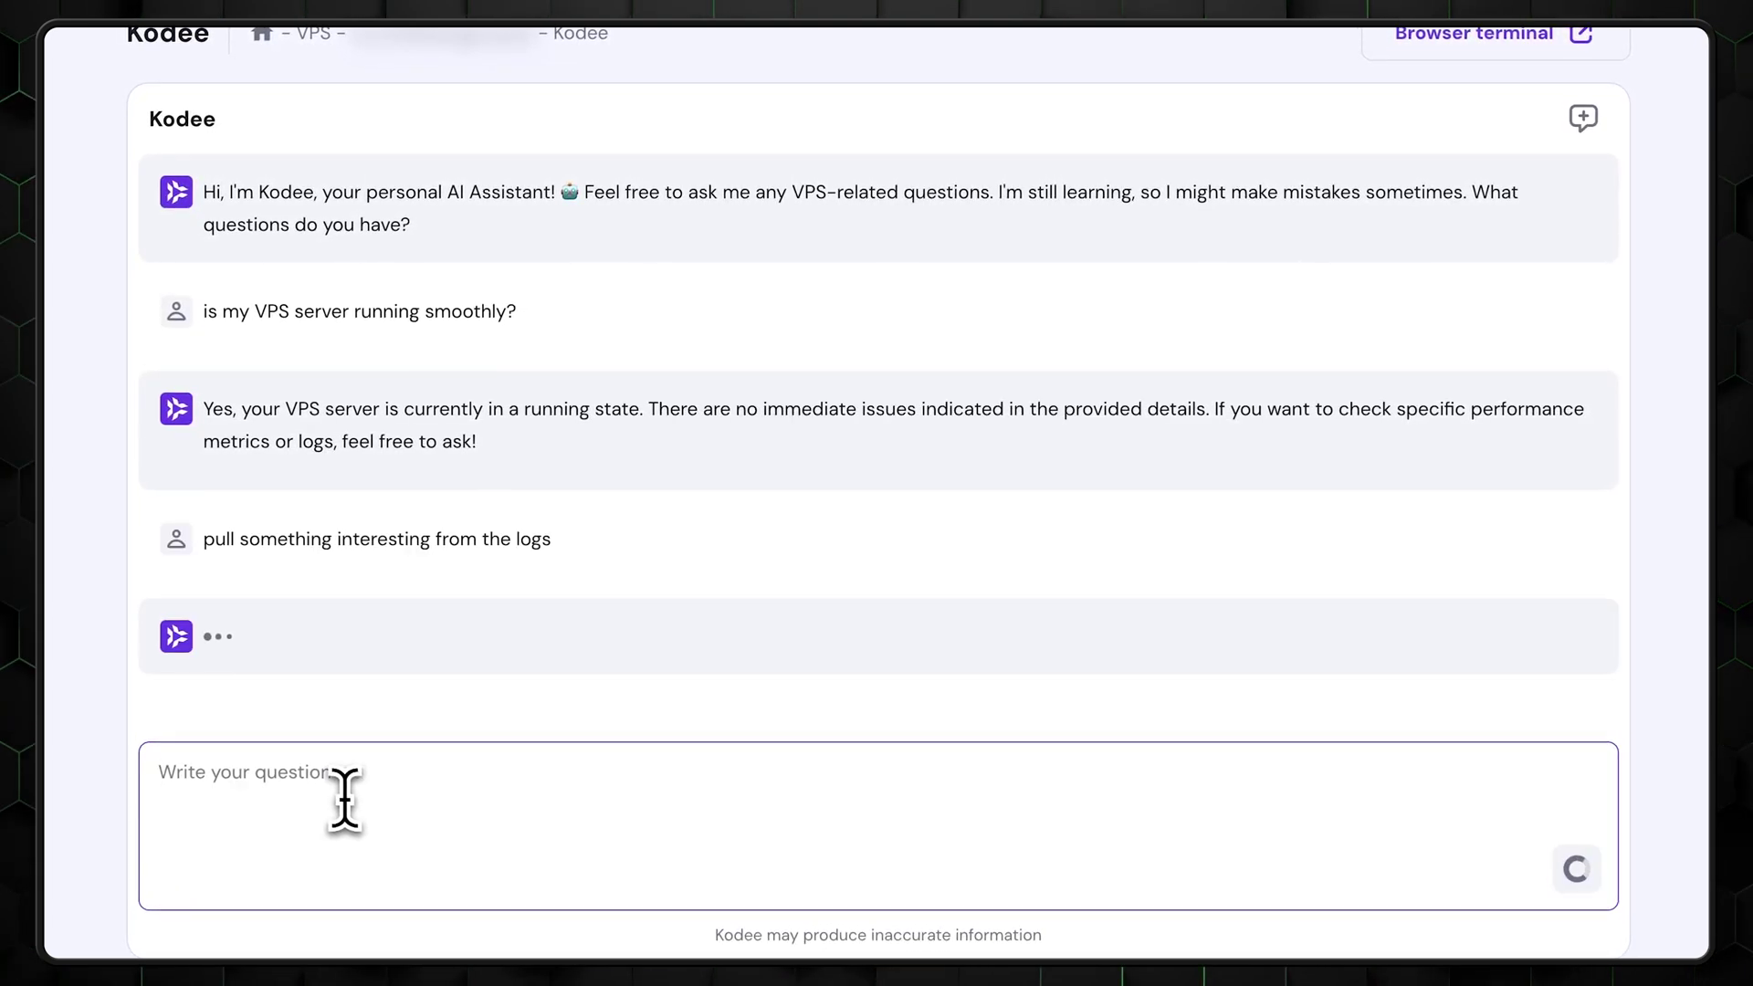
{"action": "type", "text": "so my server does not"}
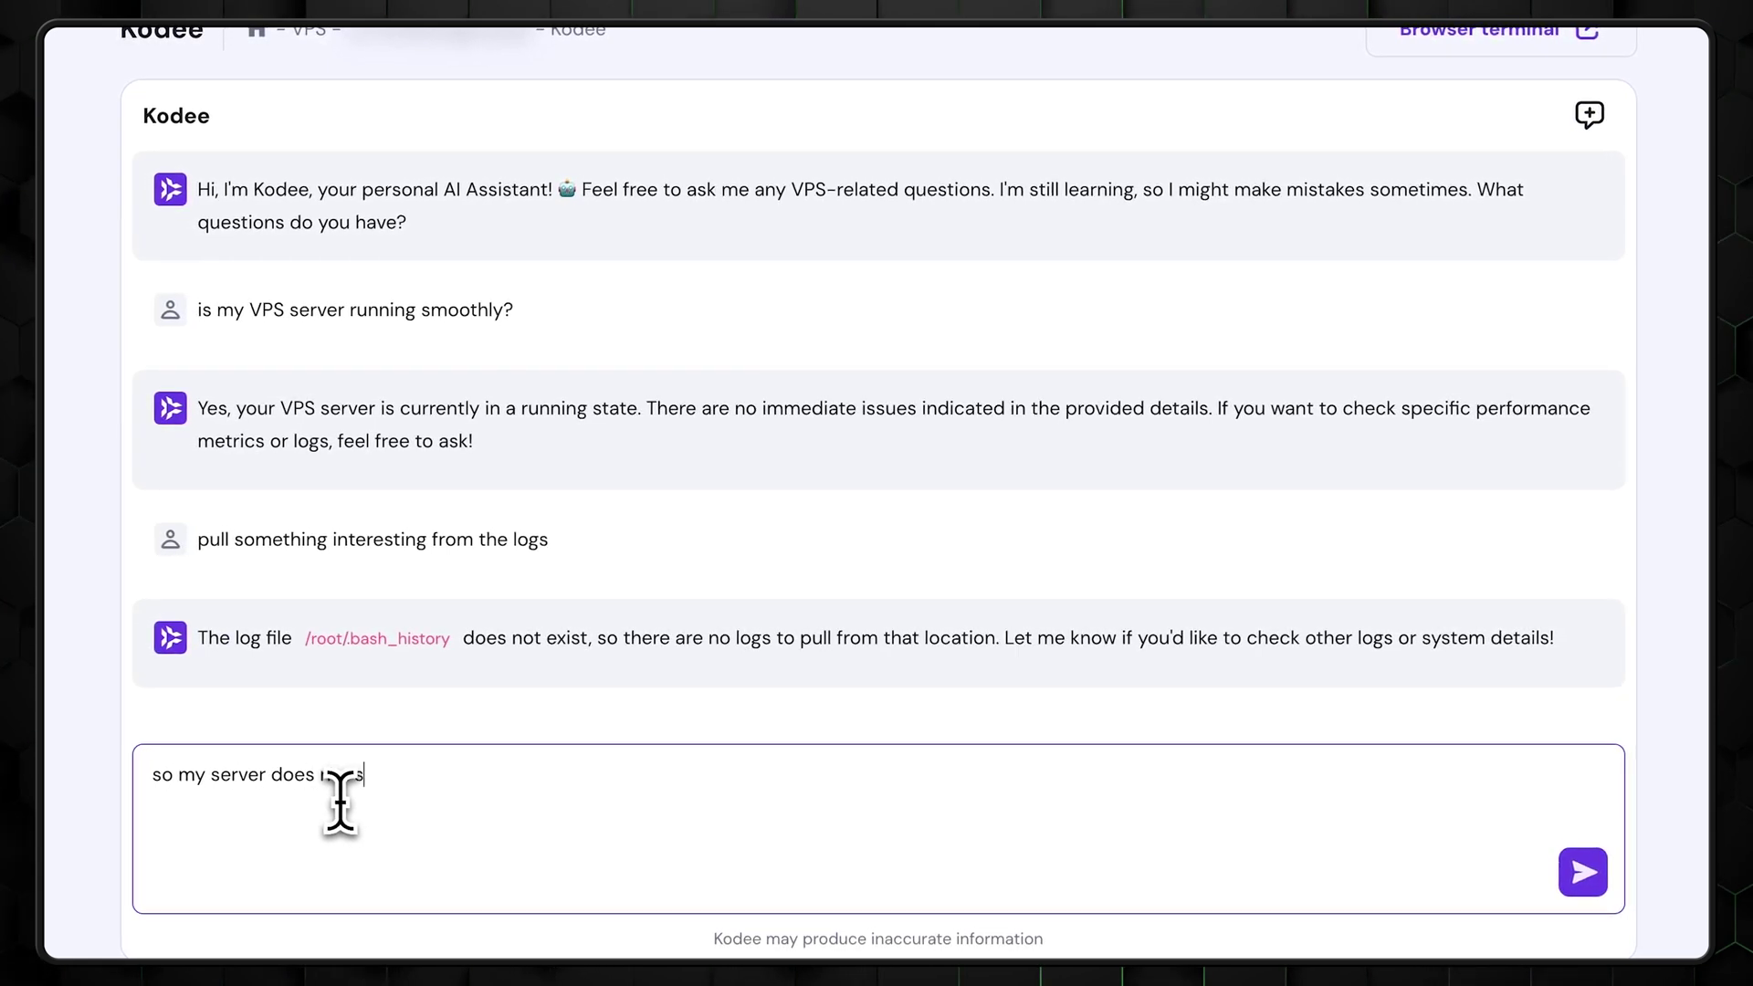
{"action": "type", "text": "s at the moment?"}
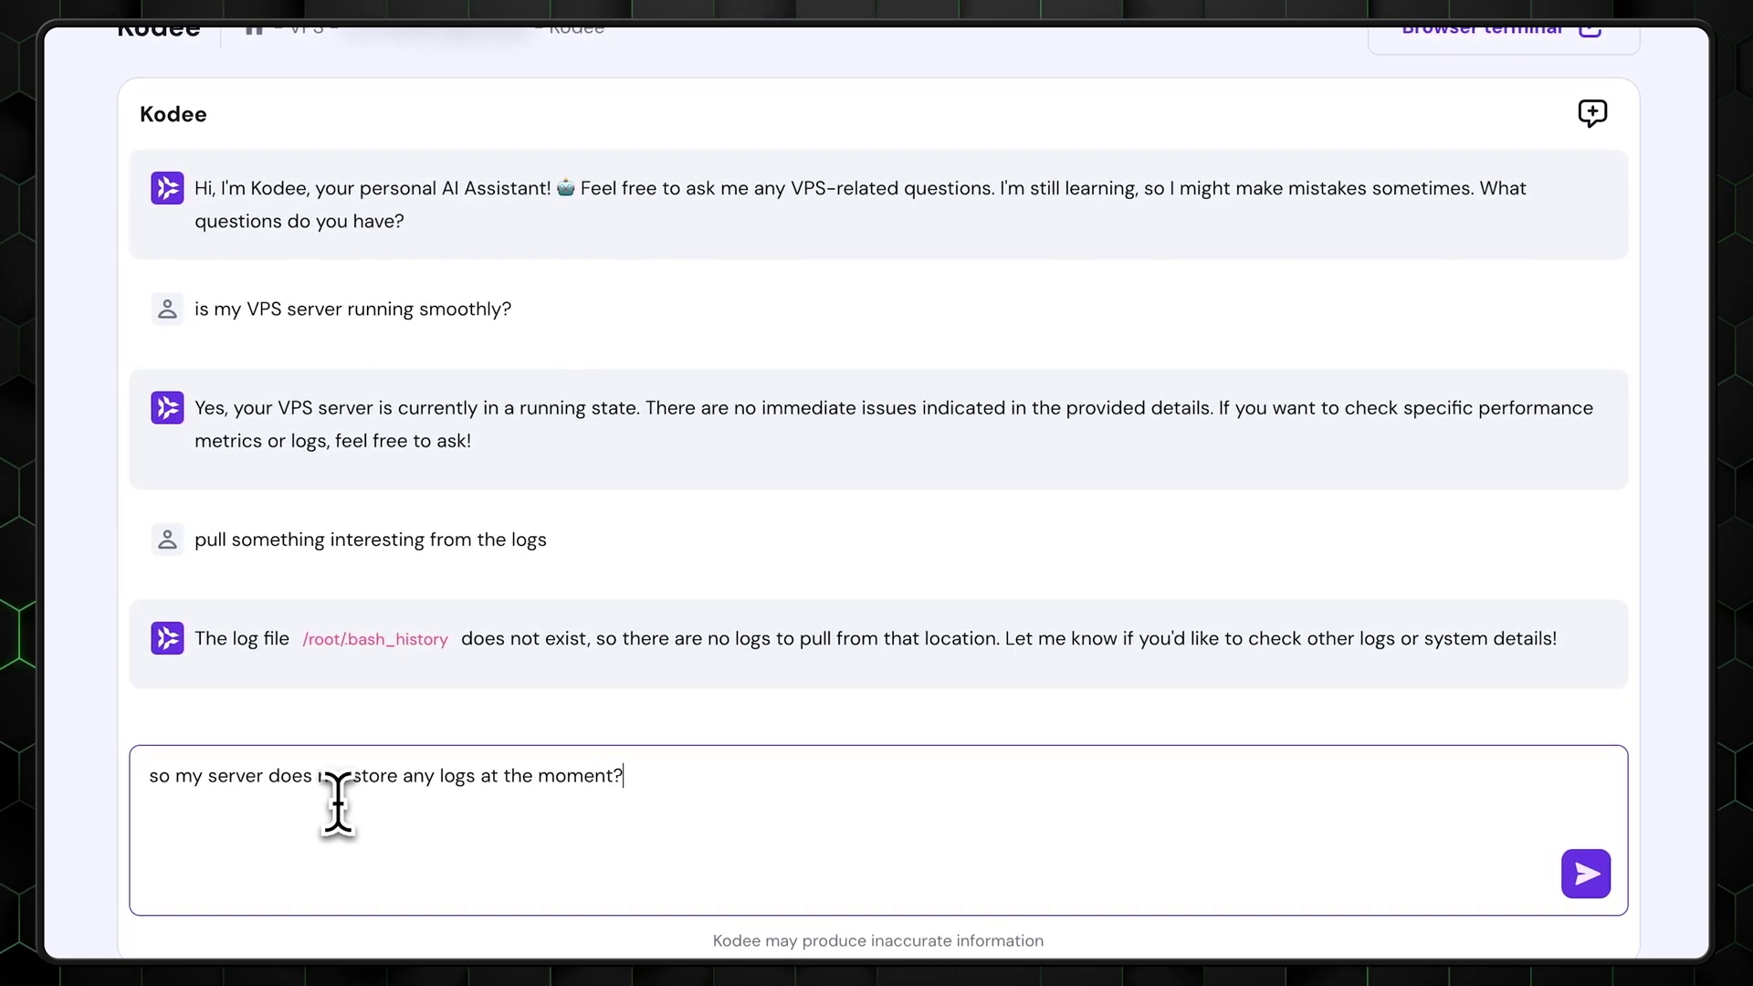
{"action": "key", "text": "Return"}
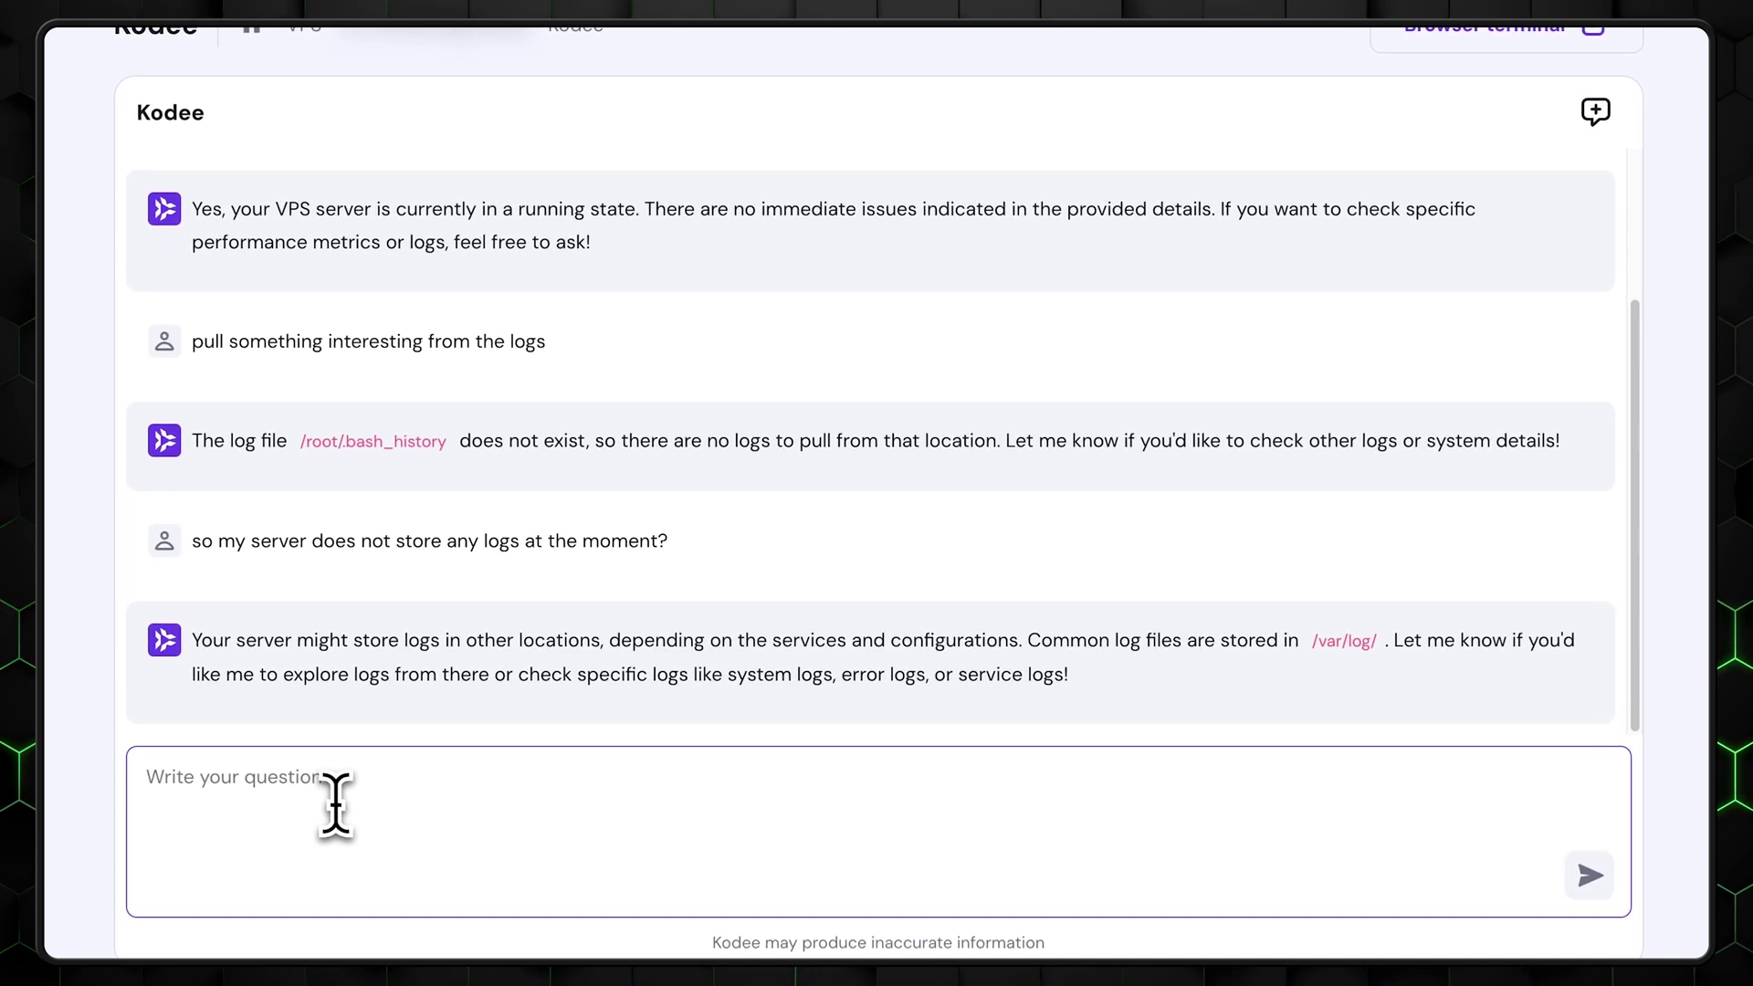
{"action": "type", "text": "well "}
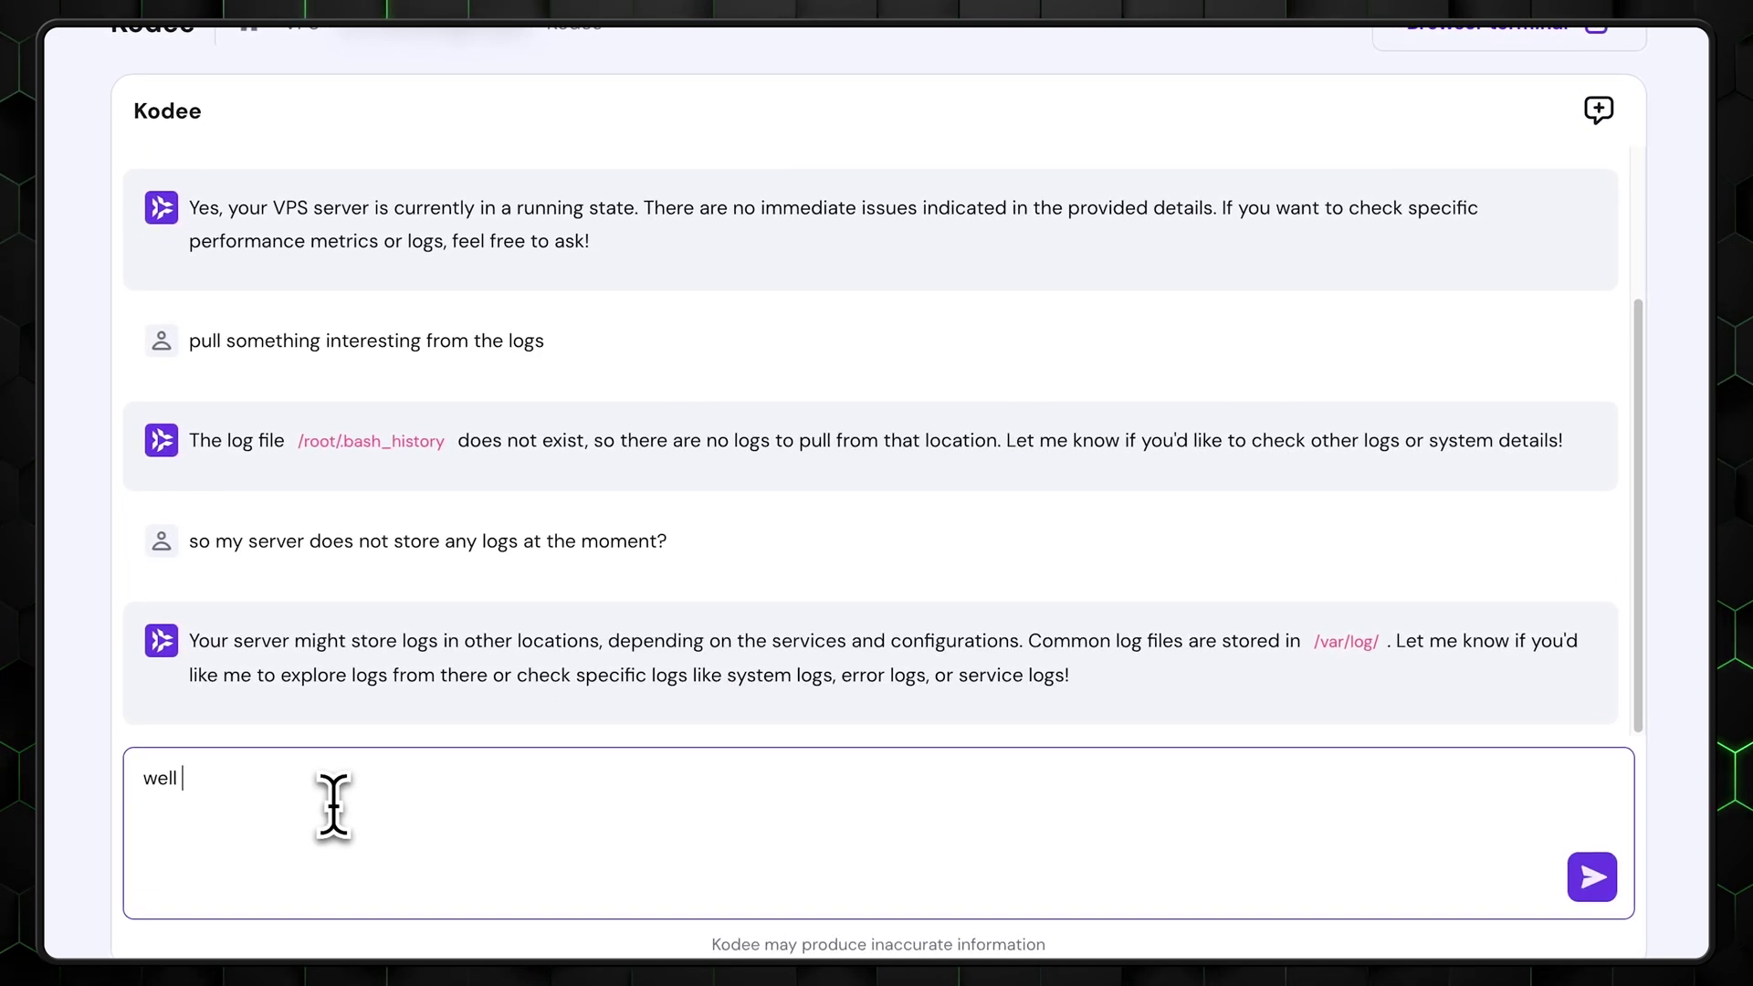
{"action": "type", "text": "yes,"}
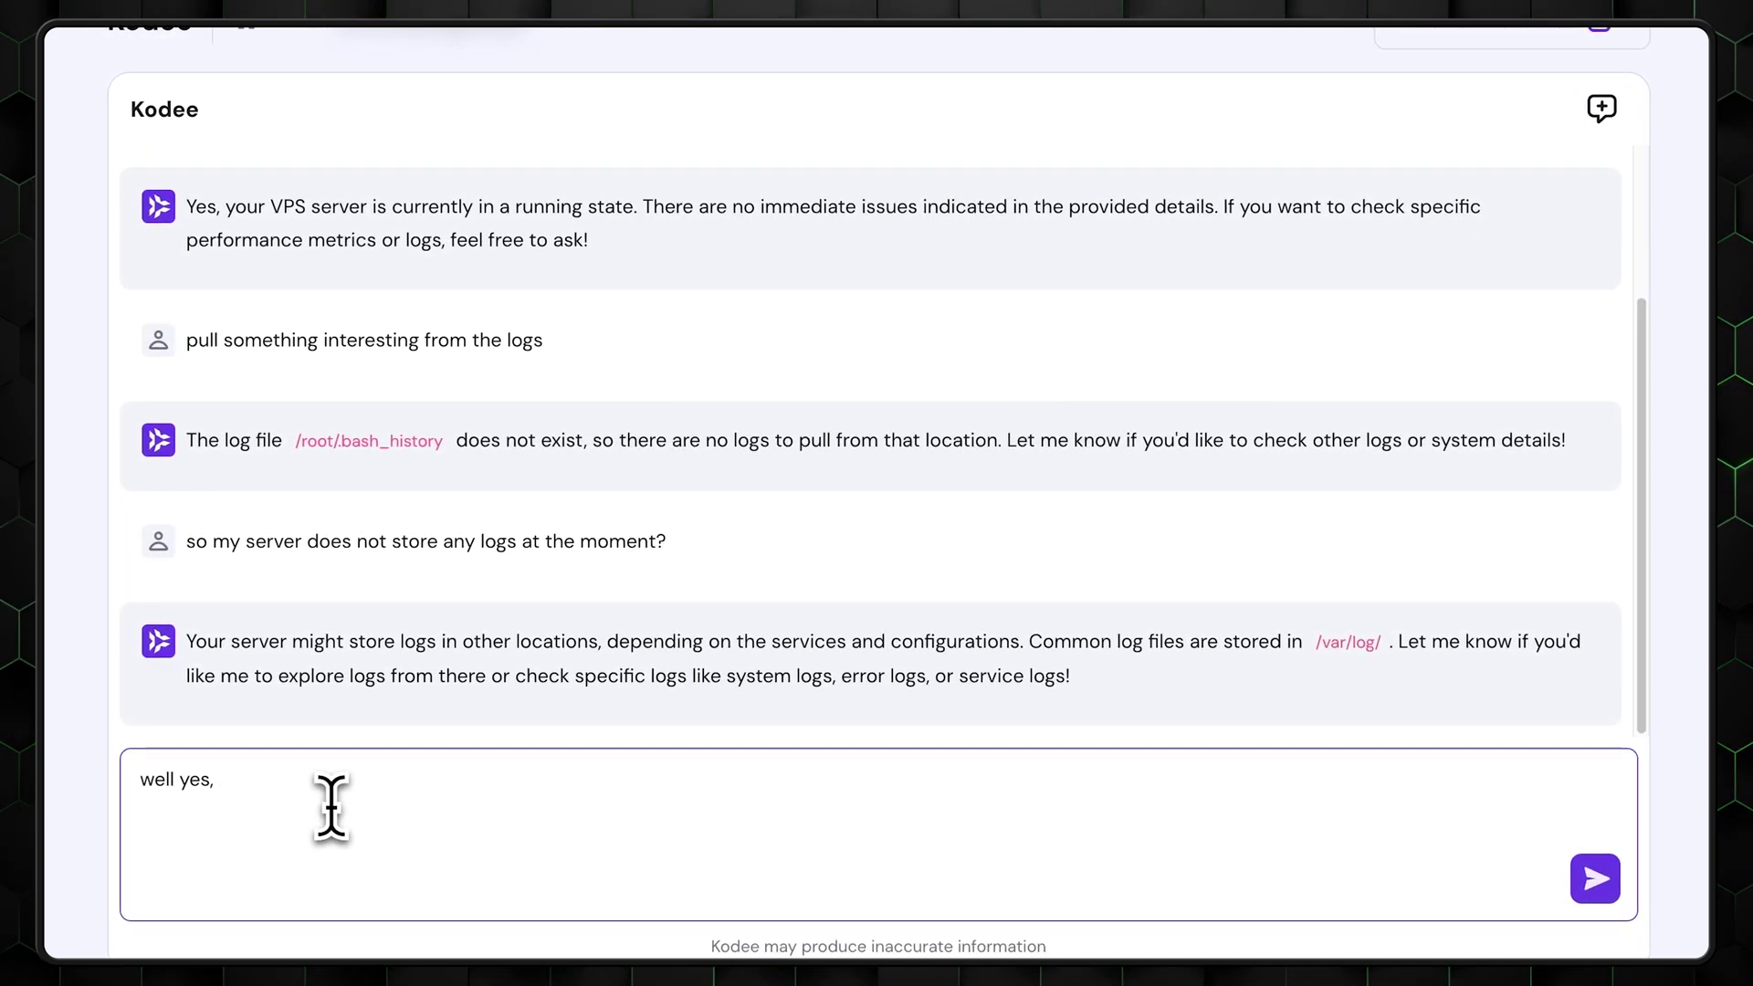
{"action": "type", "text": " check all directories"}
{"action": "key", "text": "Return"}
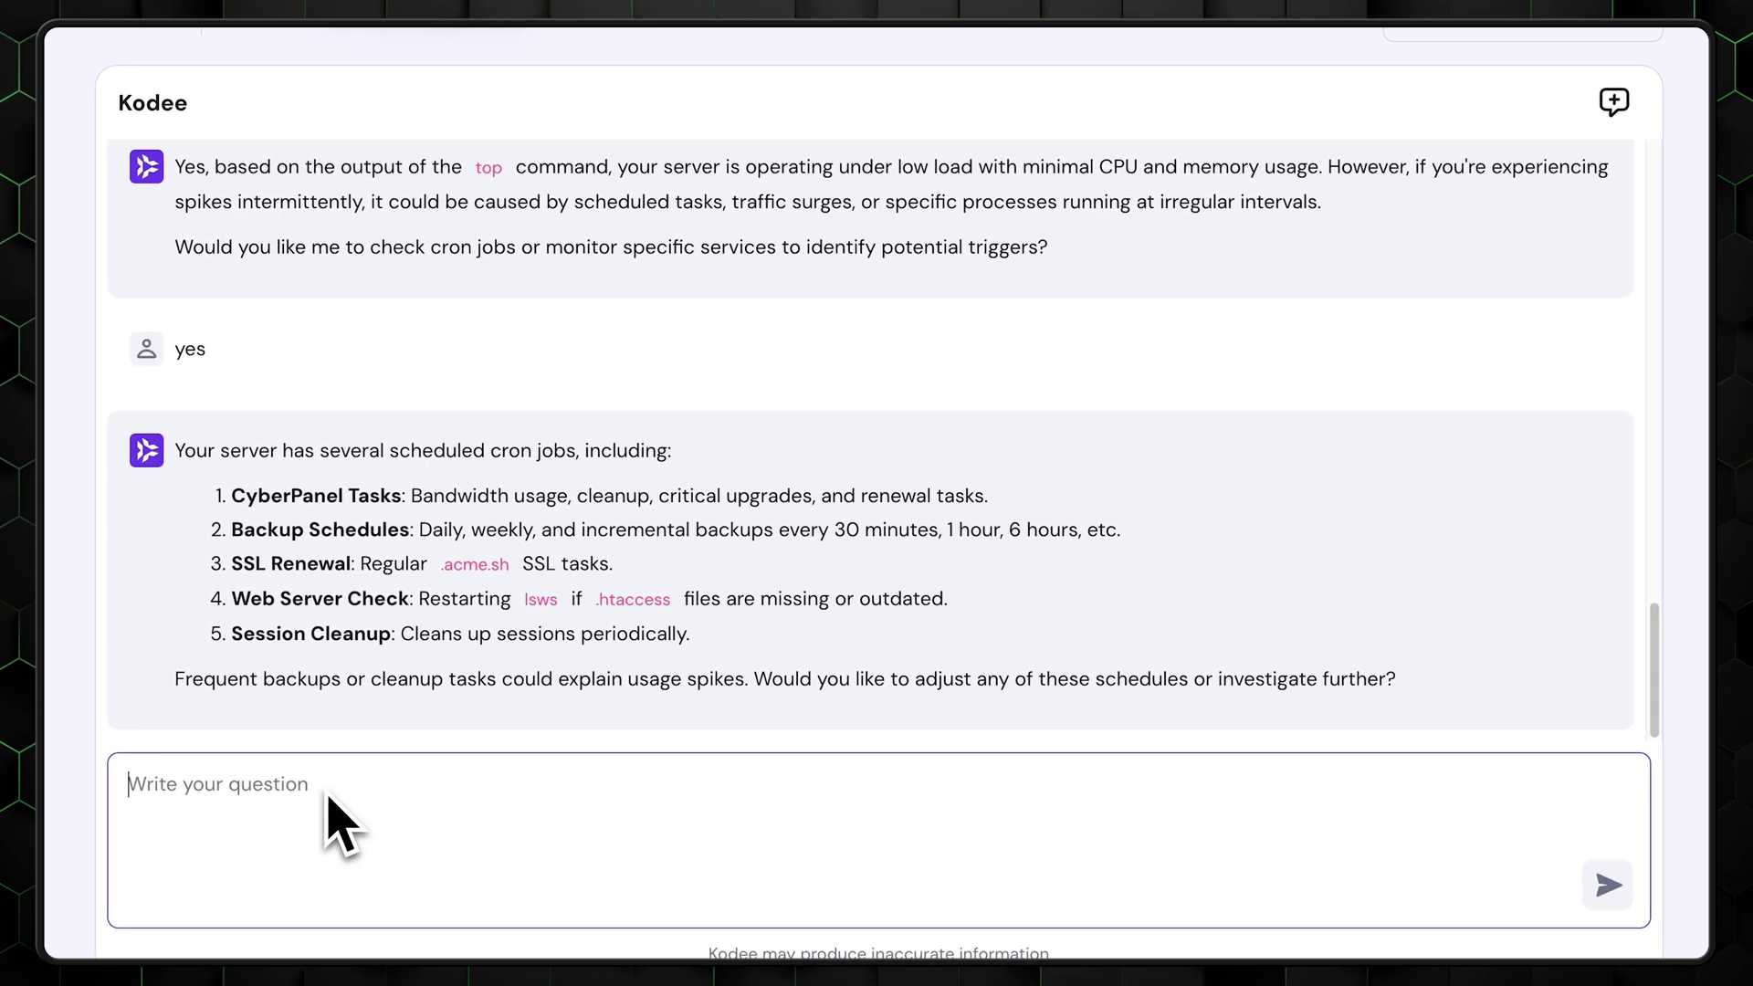
Ask Kodee what could cause a 500 error, to check points 2 and 3, and to set up .htaccess files
{"action": "type", "text": "what could be causing 500 error?"}
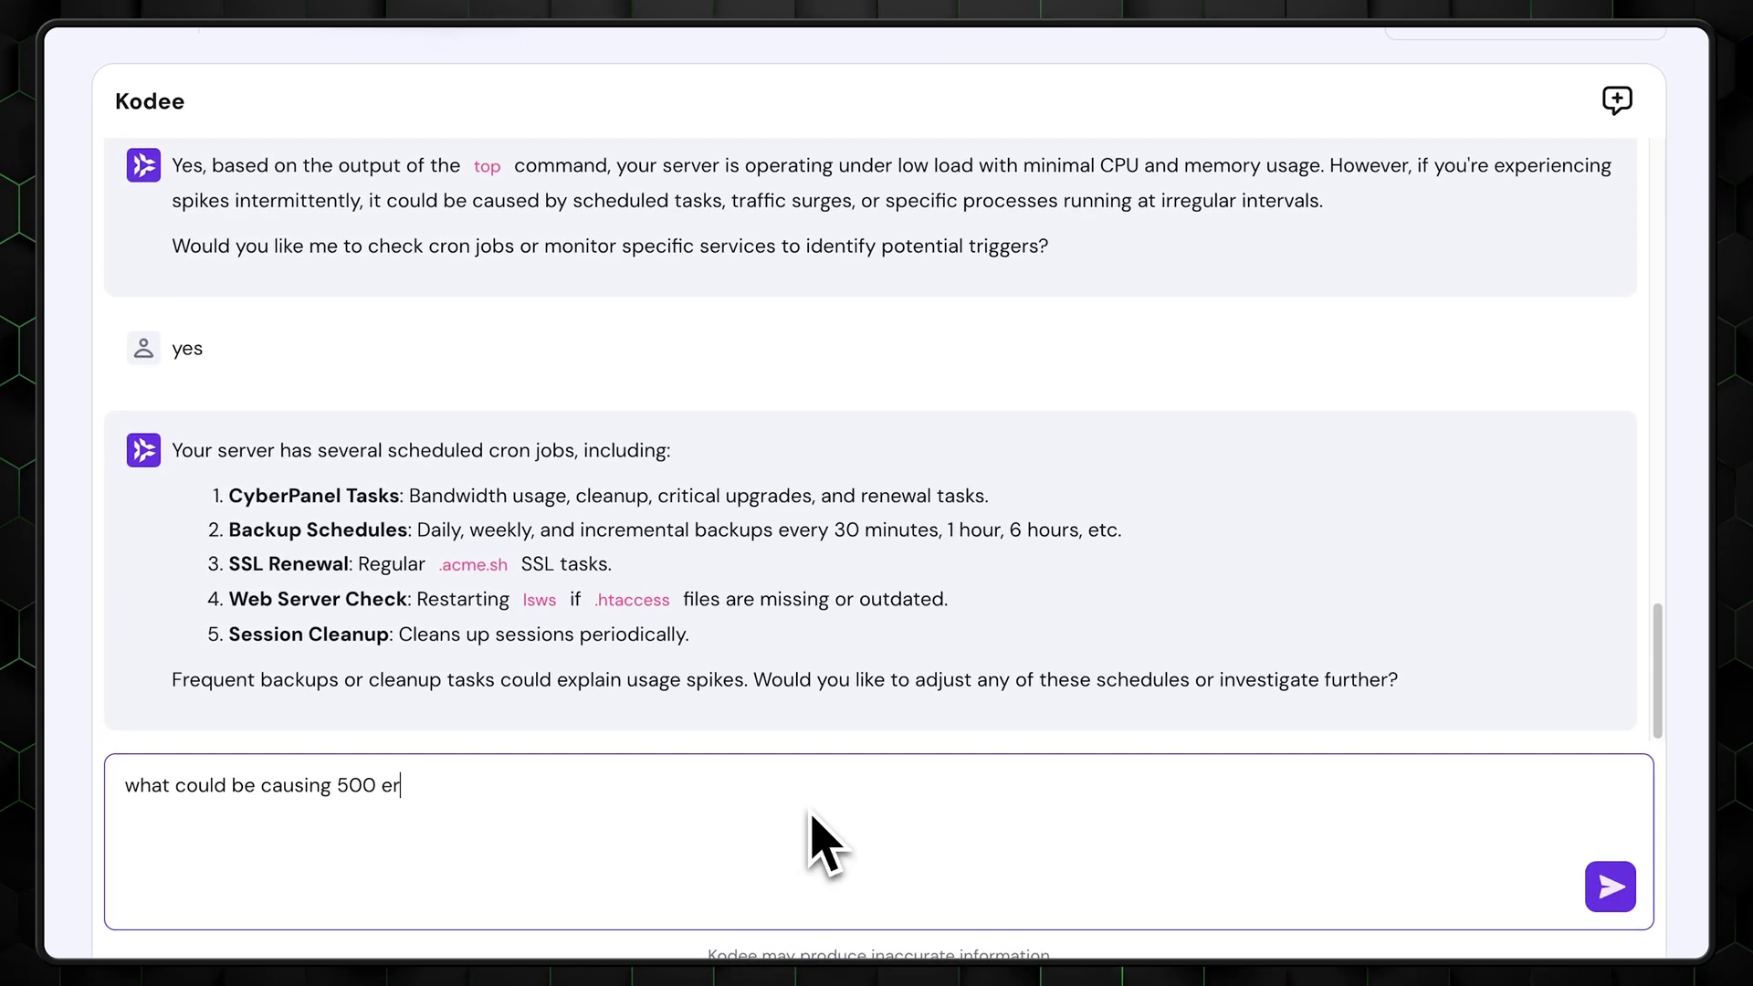
{"action": "key", "text": "Return"}
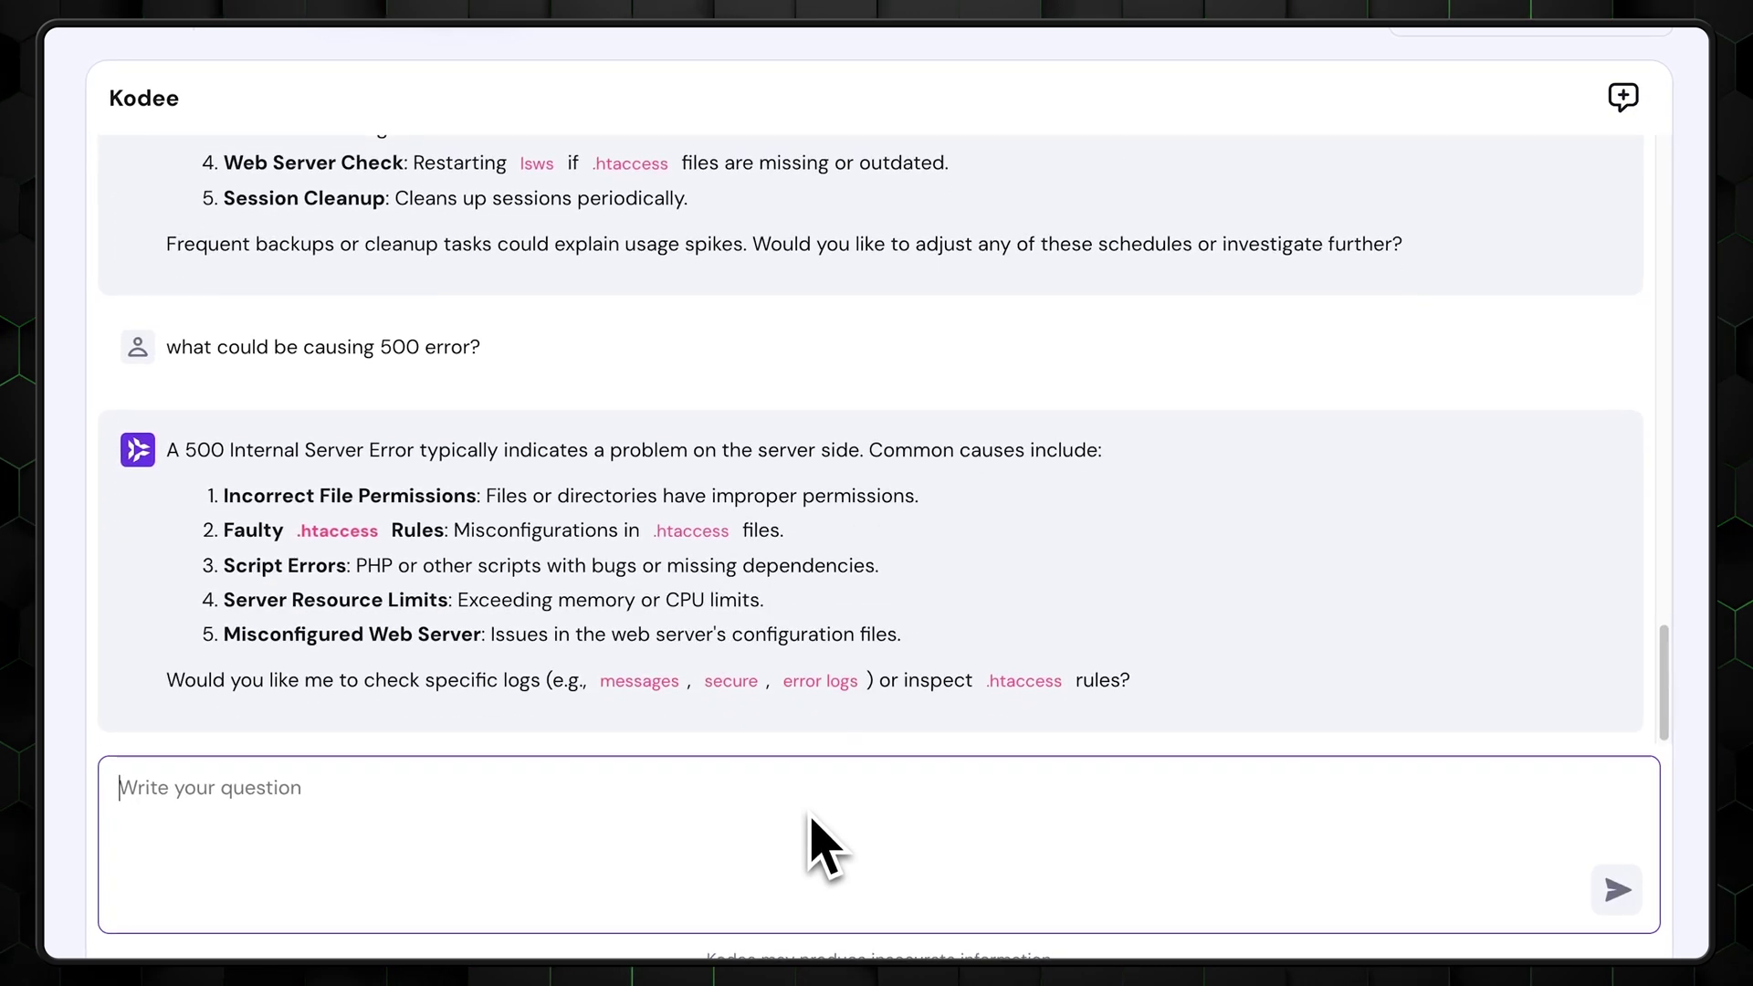
{"action": "key", "text": "Return"}
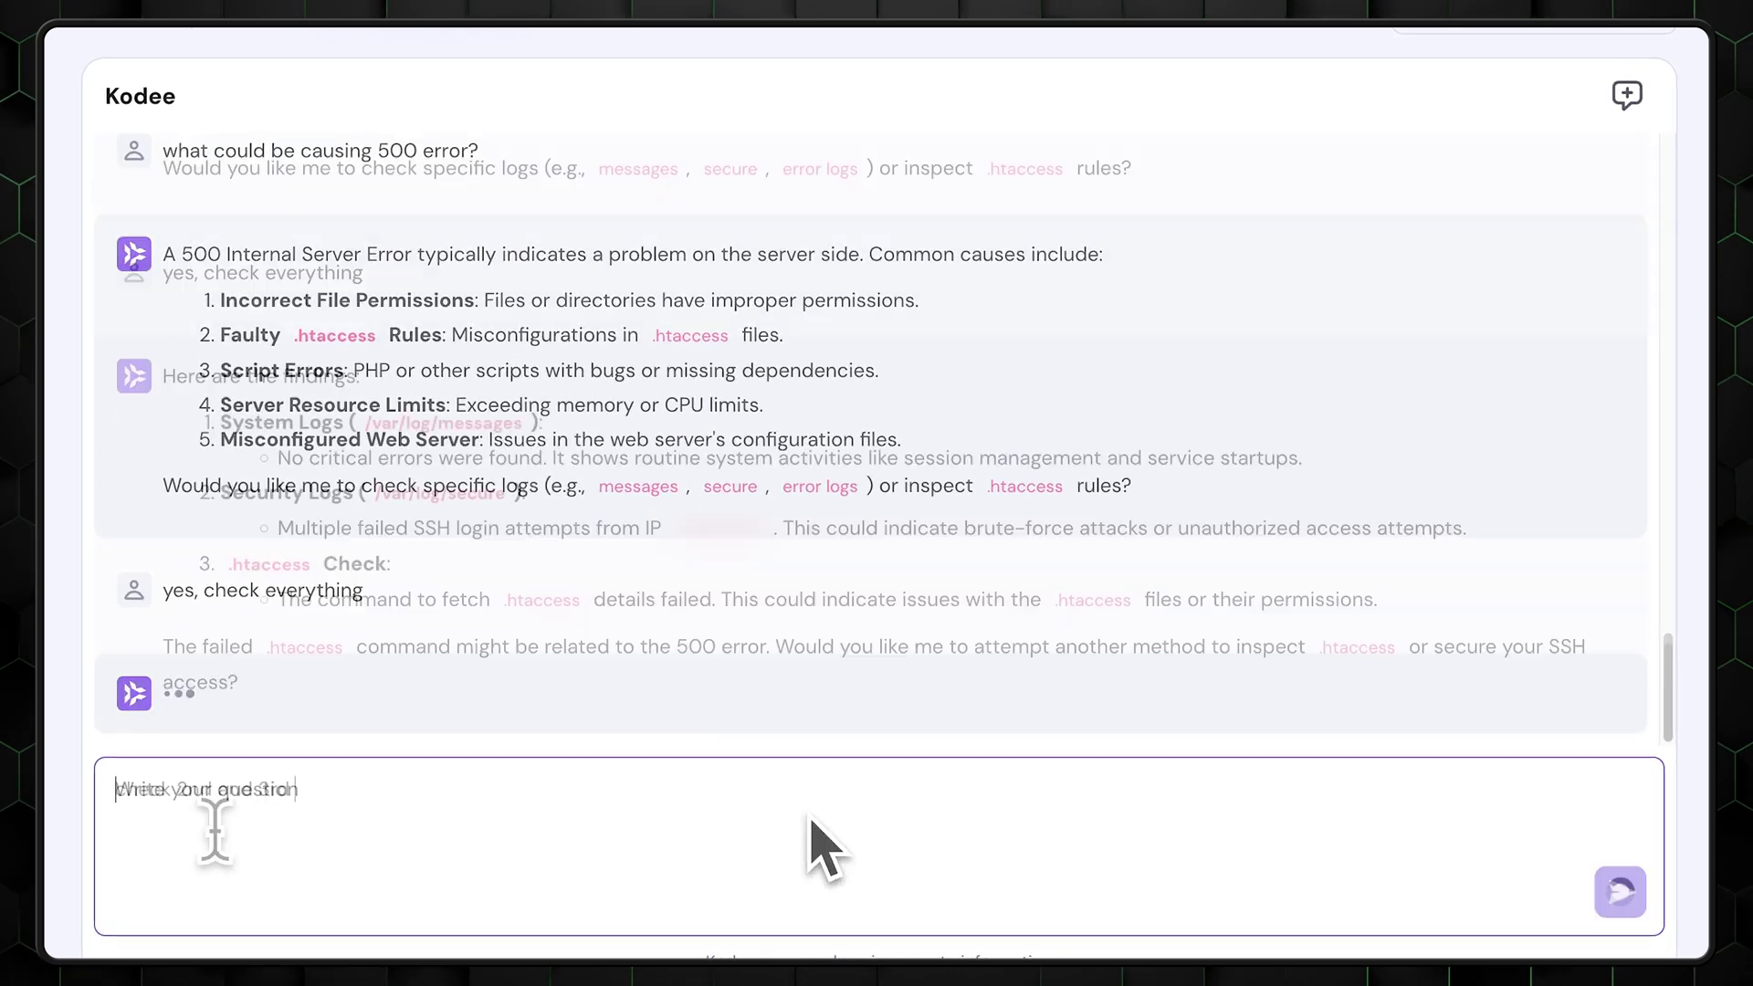
{"action": "type", "text": "check 2nd and 3rd points"}
{"action": "key", "text": "Return"}
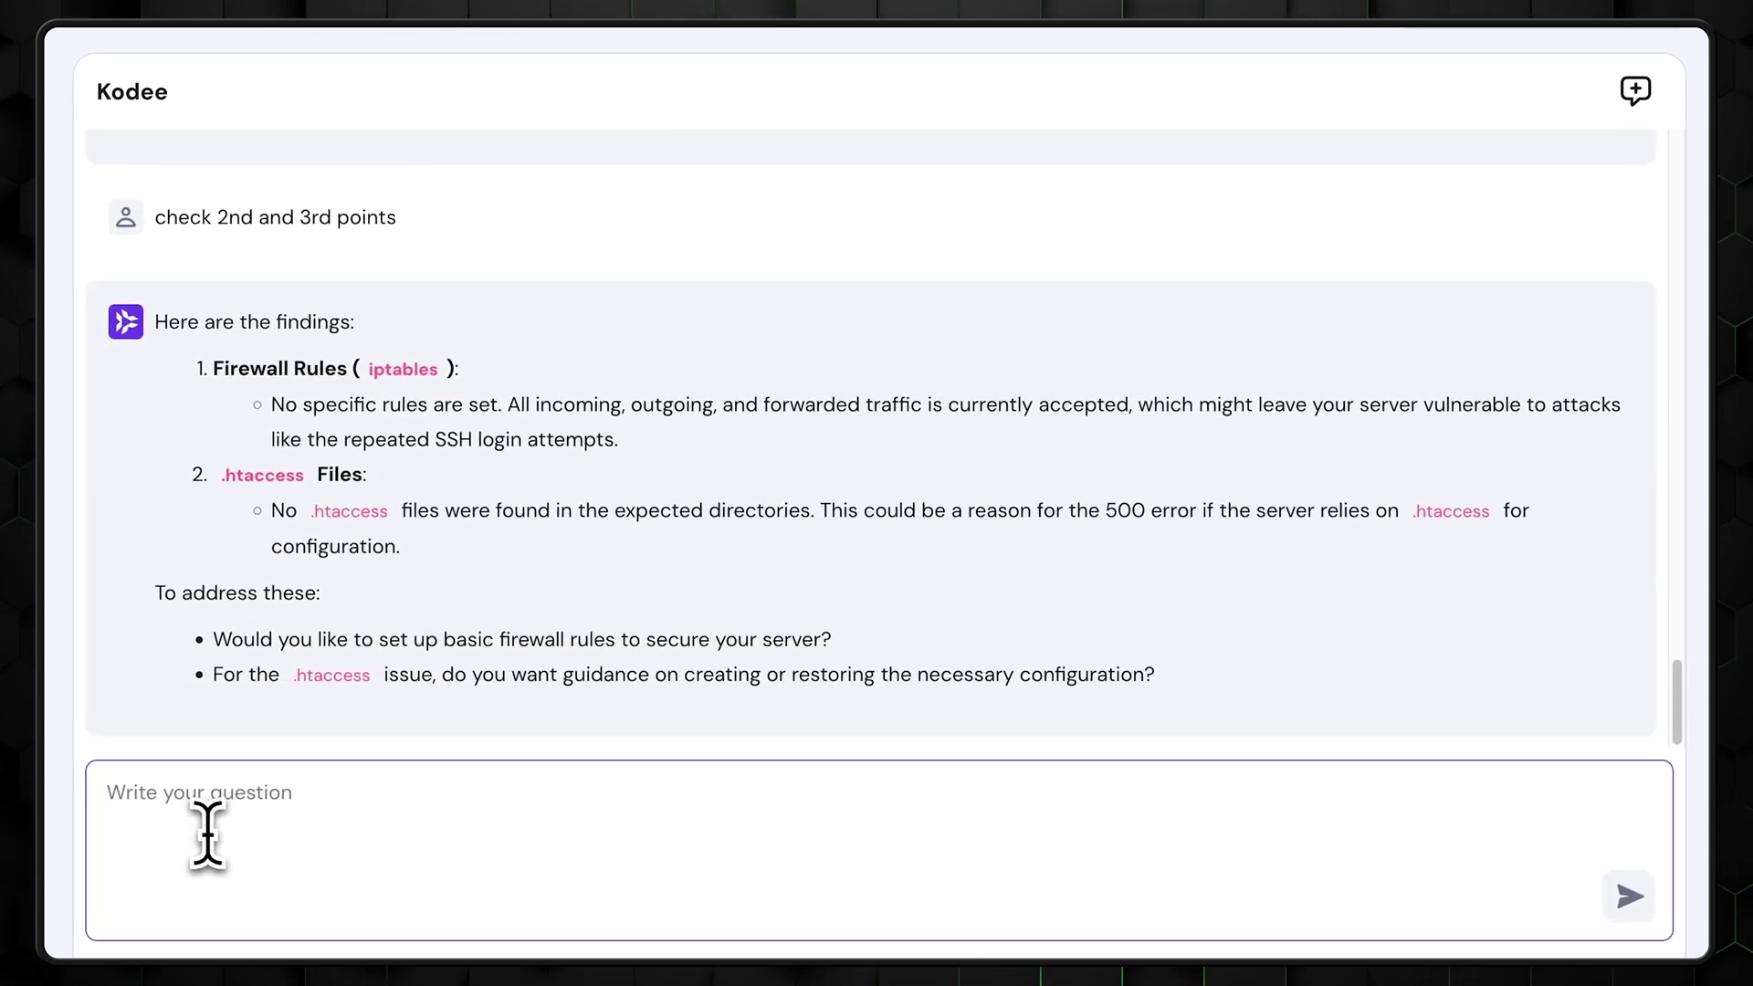
{"action": "type", "text": "could you setup .htaccess"}
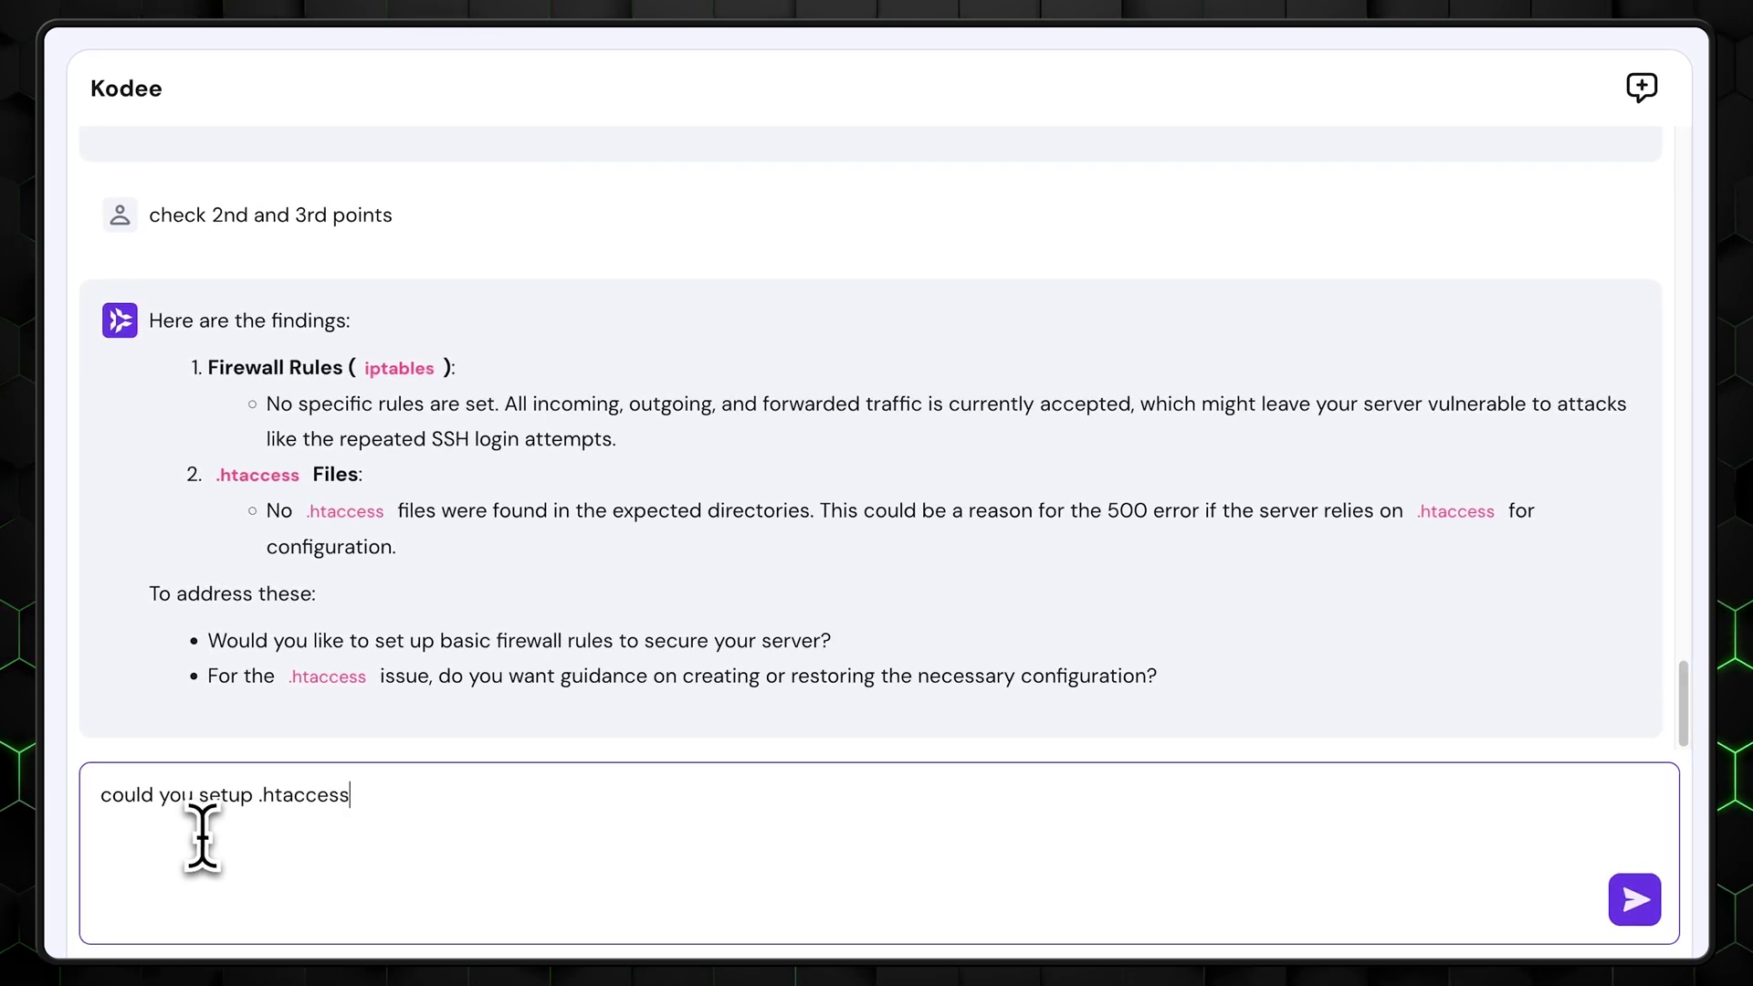
{"action": "type", "text": " files?"}
{"action": "key", "text": "Return"}
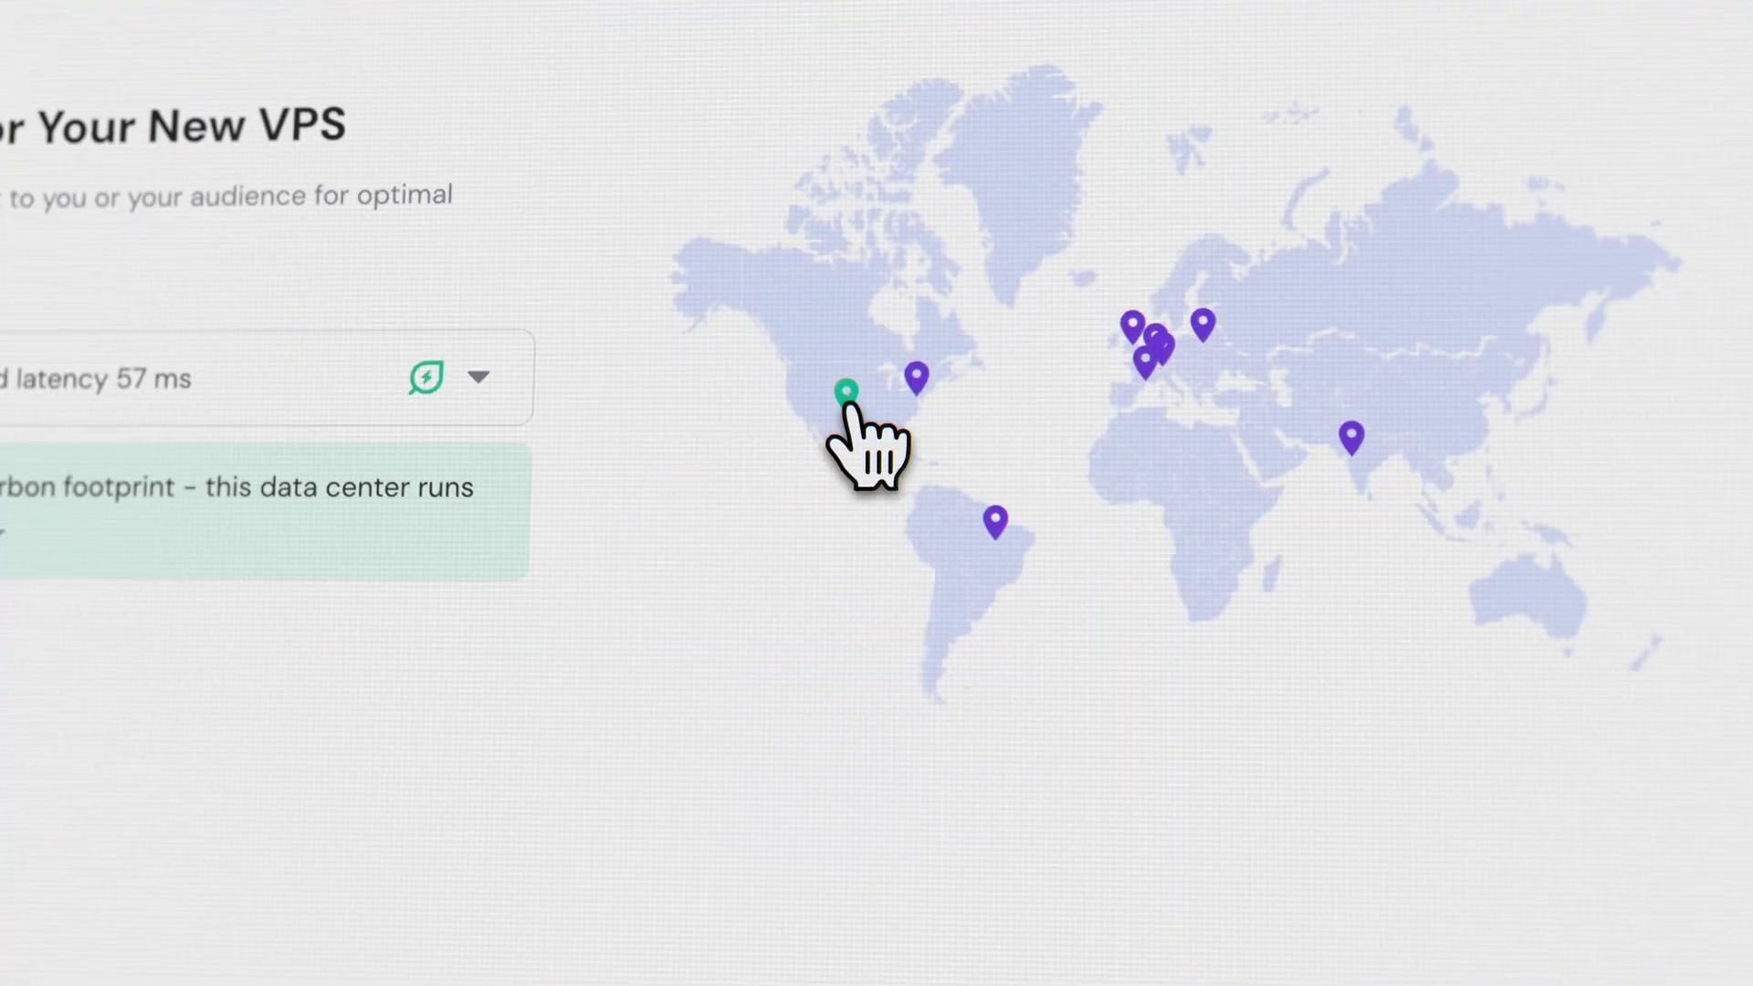
Choose the South American data center, open the PHP version list, and send Kodee the logs question
{"action": "left_click", "coordinate": [1008, 530]}
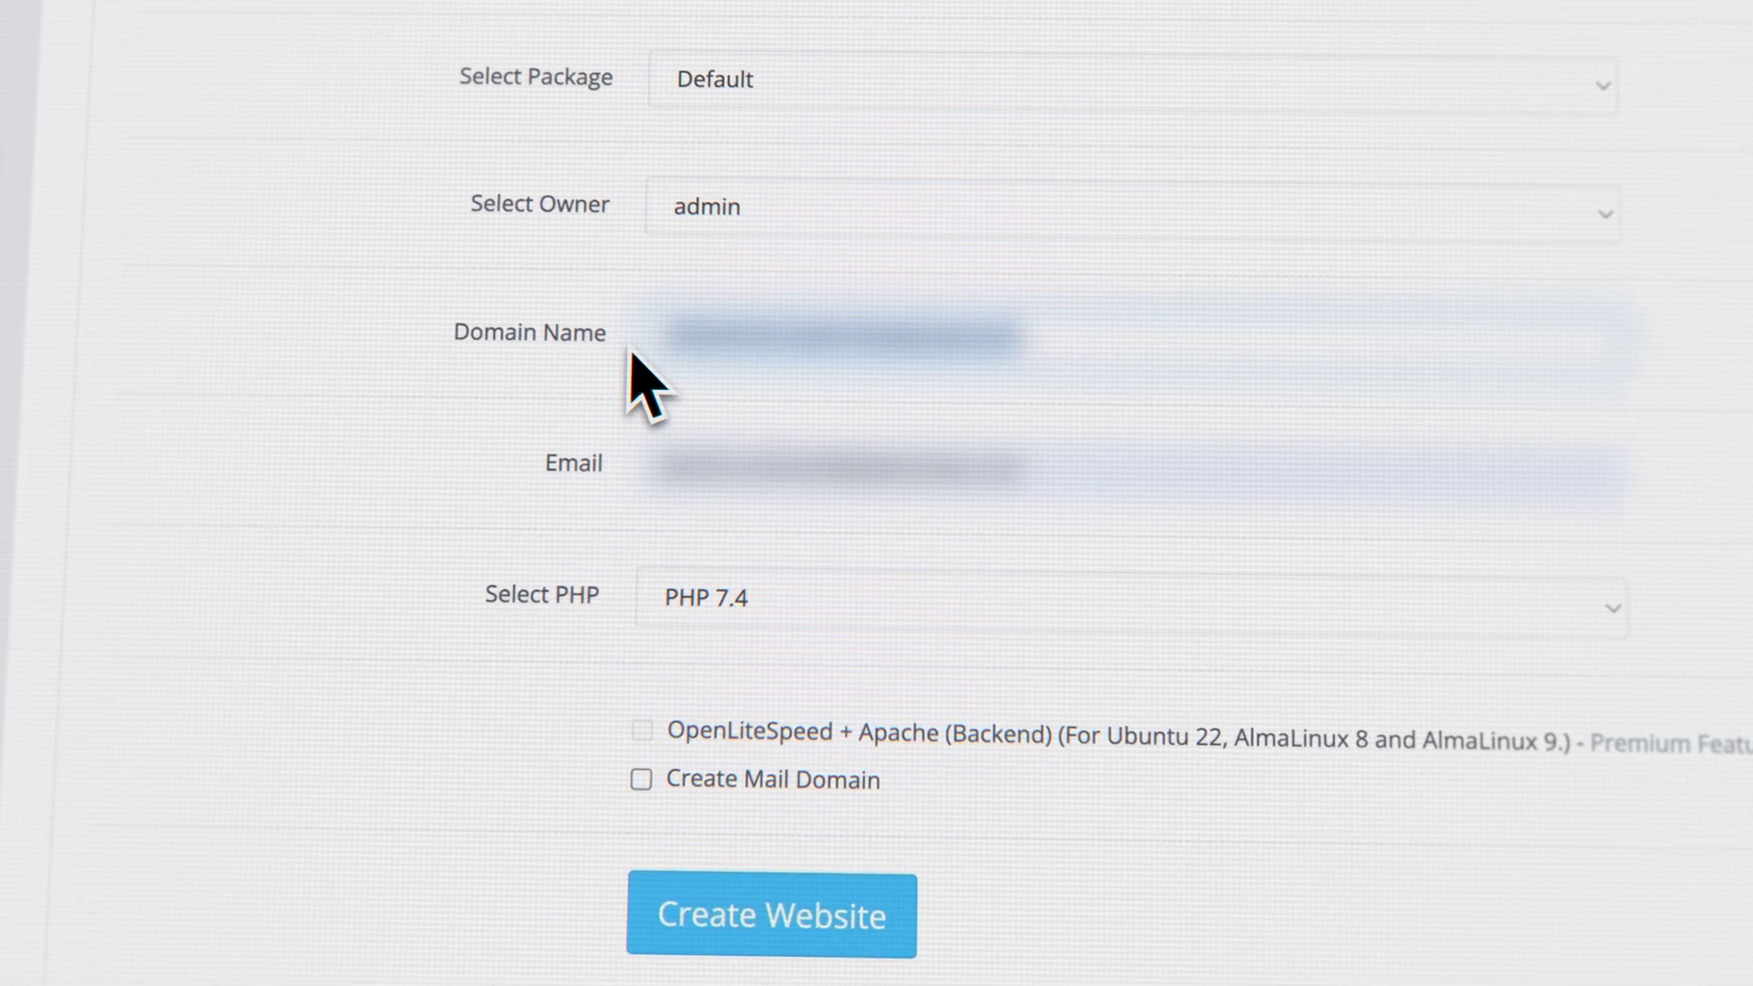
{"action": "left_click", "coordinate": [950, 598]}
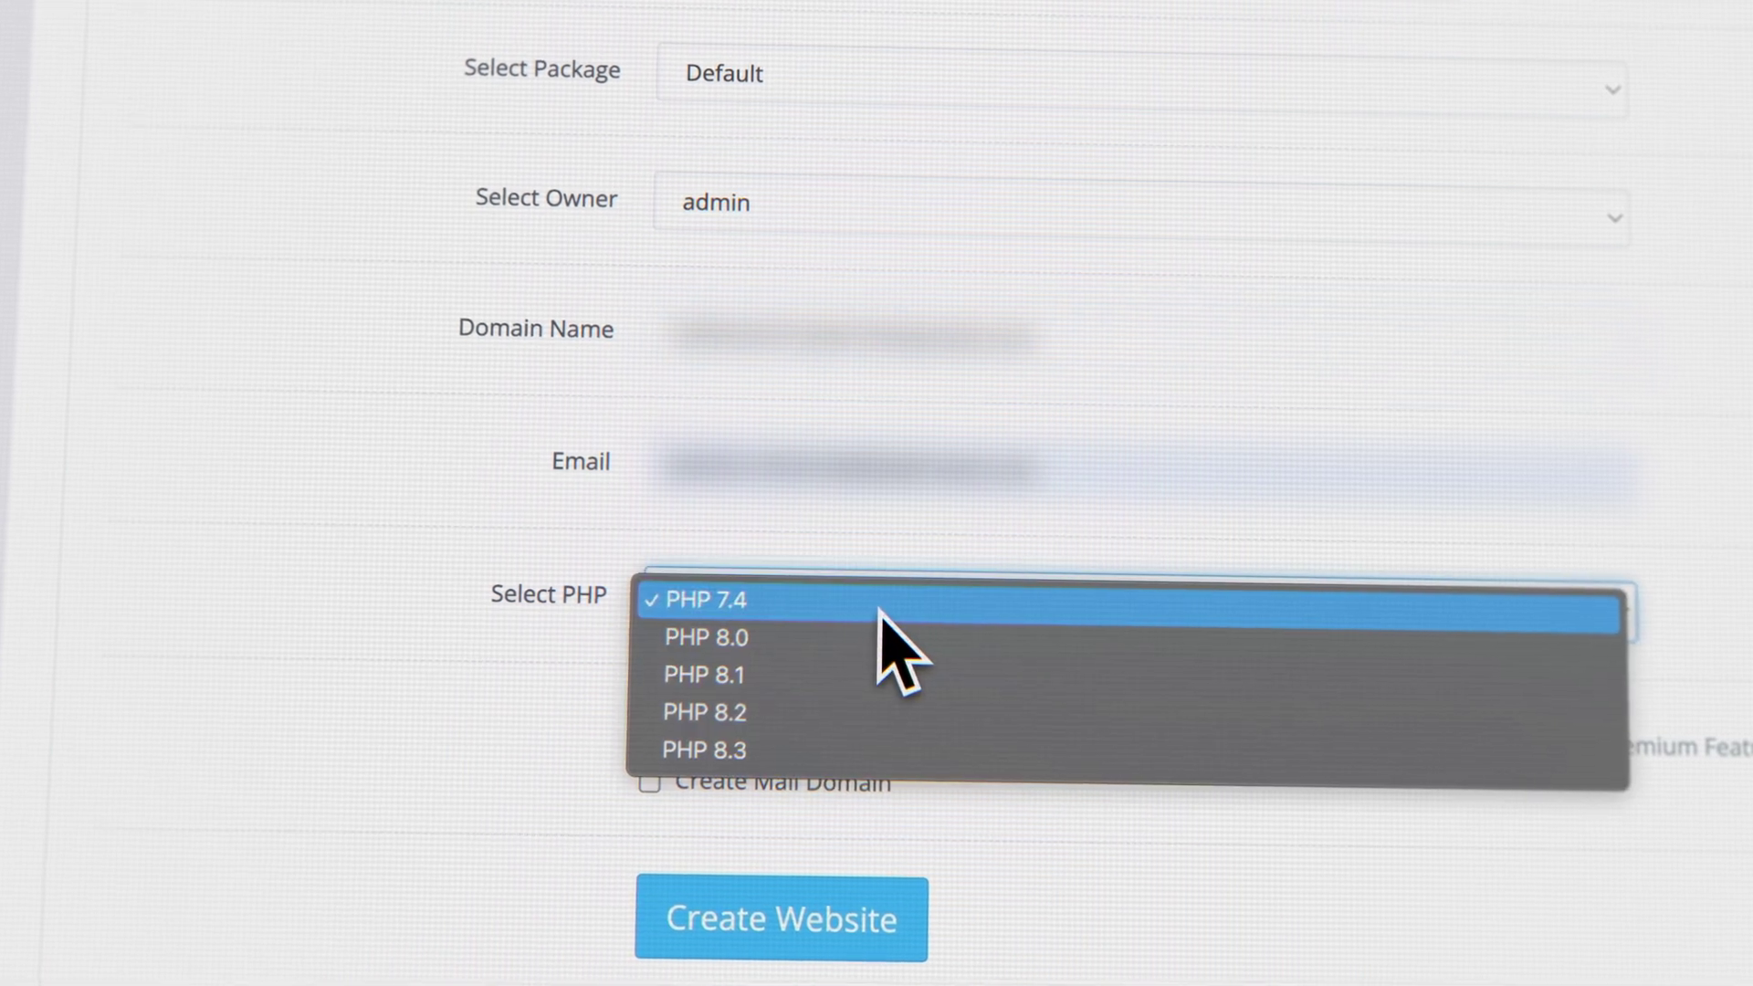
{"action": "key", "text": "Return"}
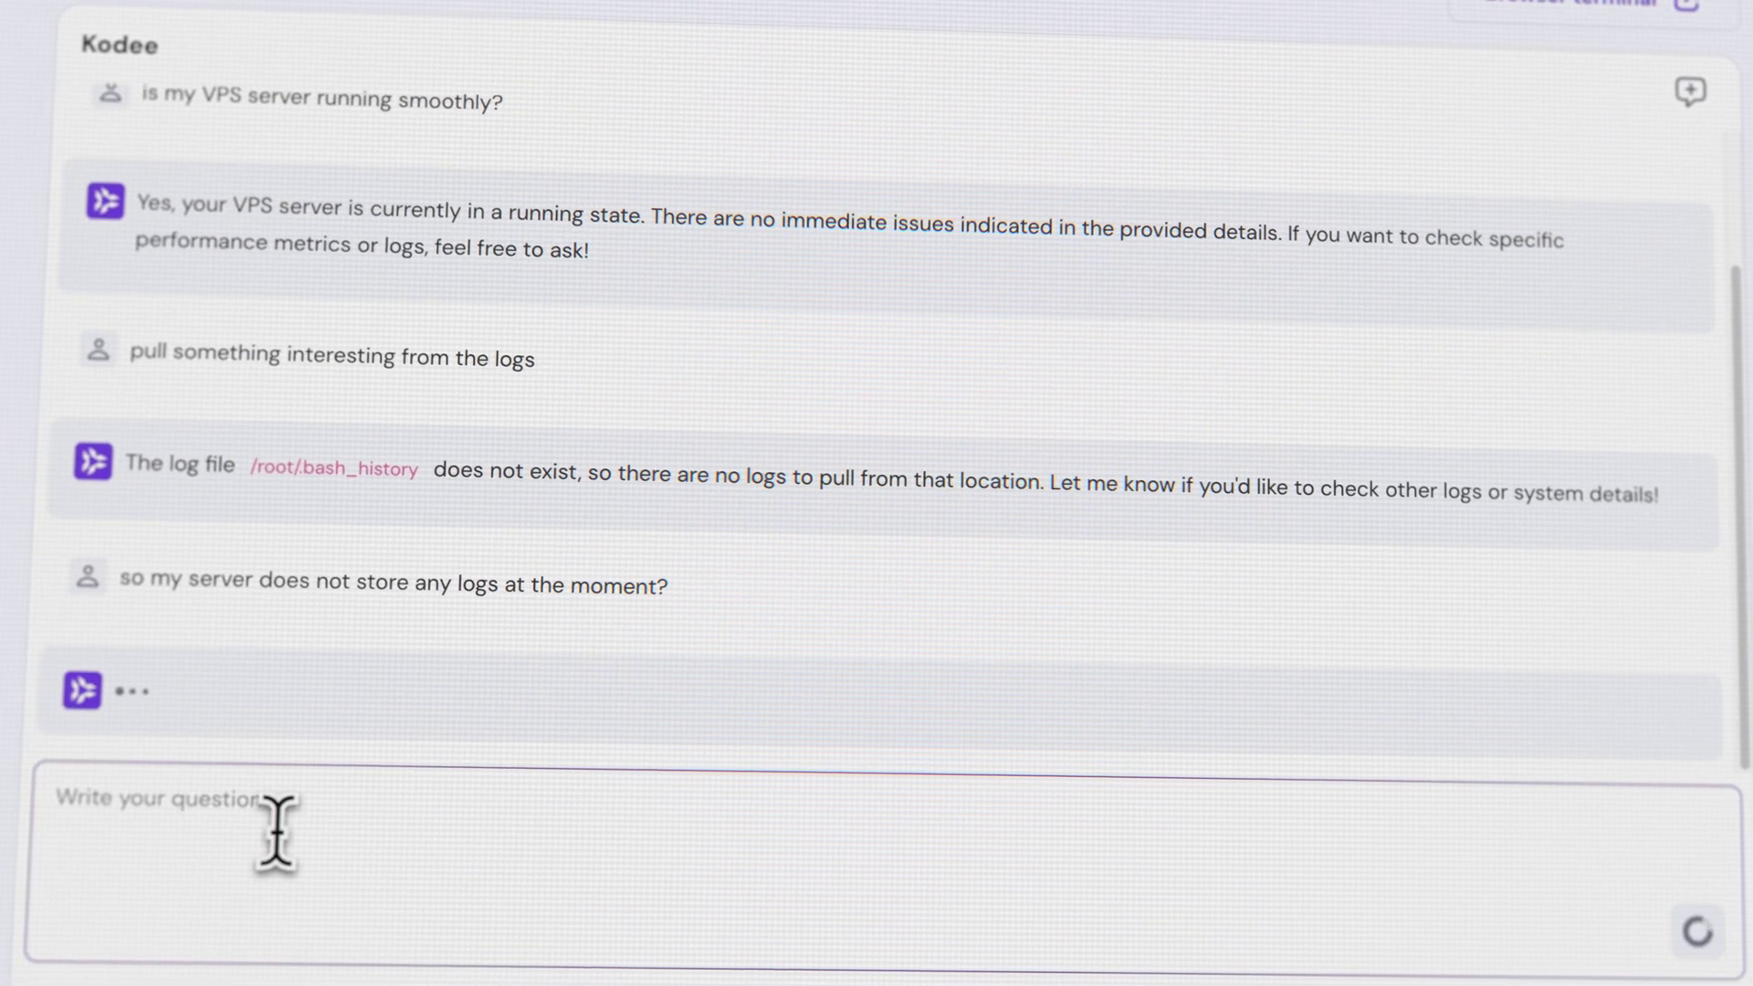